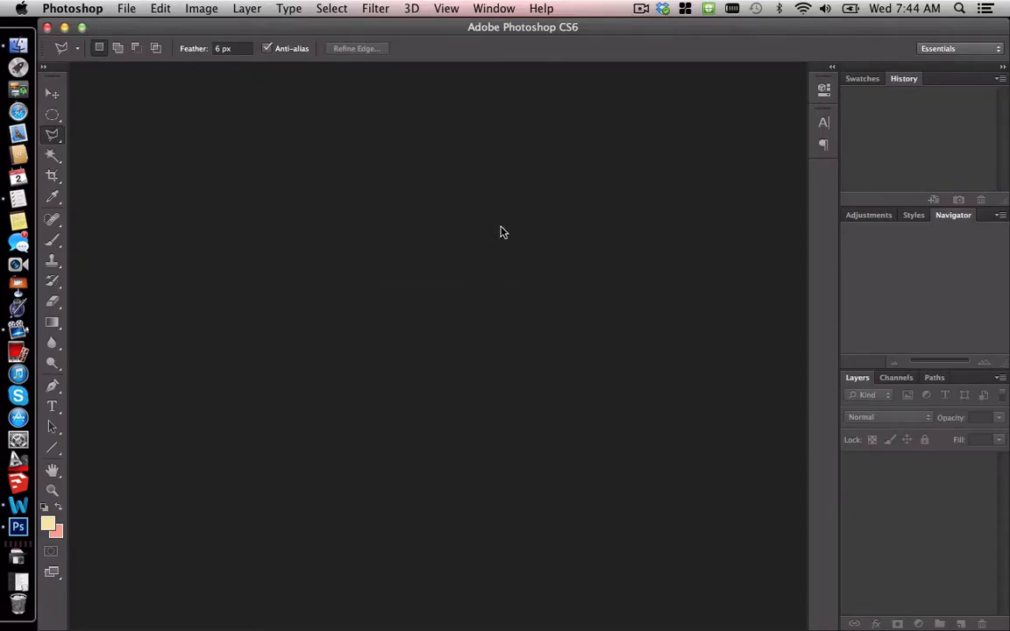
Step: Open the image WINDOWSEATsketch_4.jpg from the Desktop folder
key(super)
key(super+o)
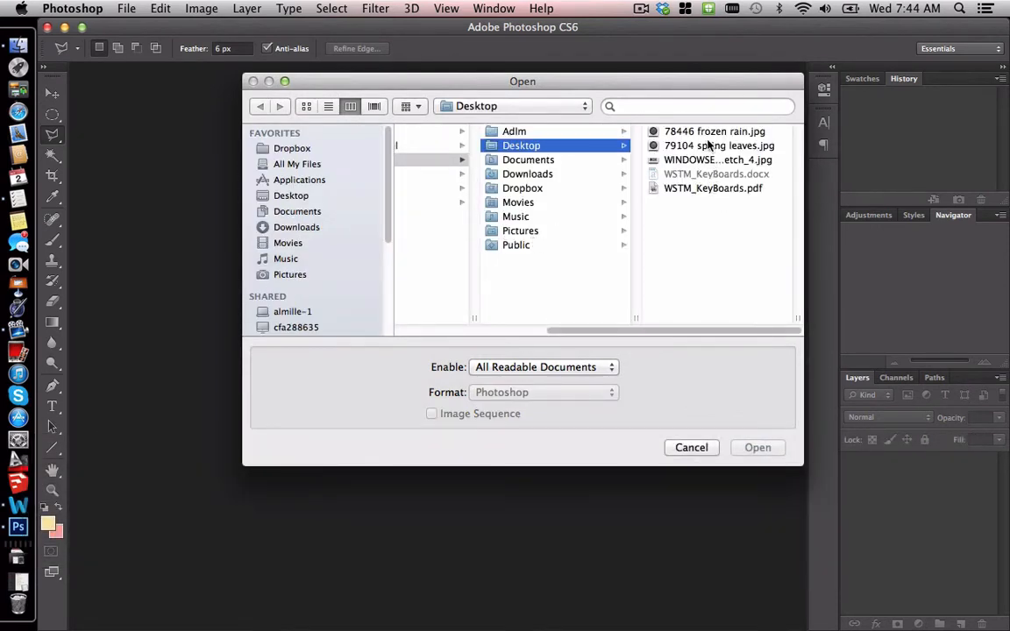
click(715, 161)
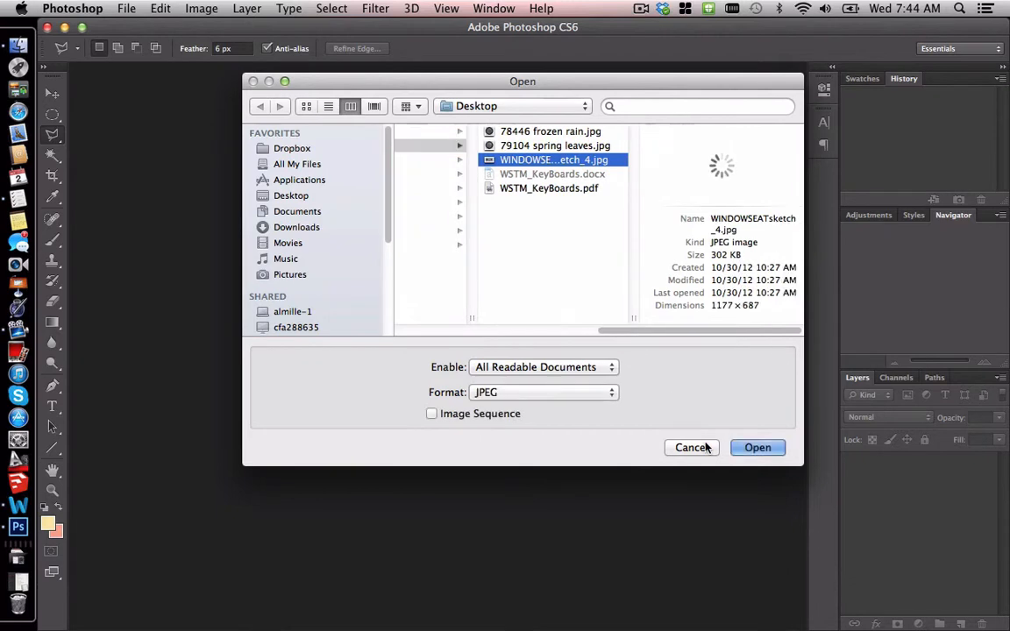
click(752, 448)
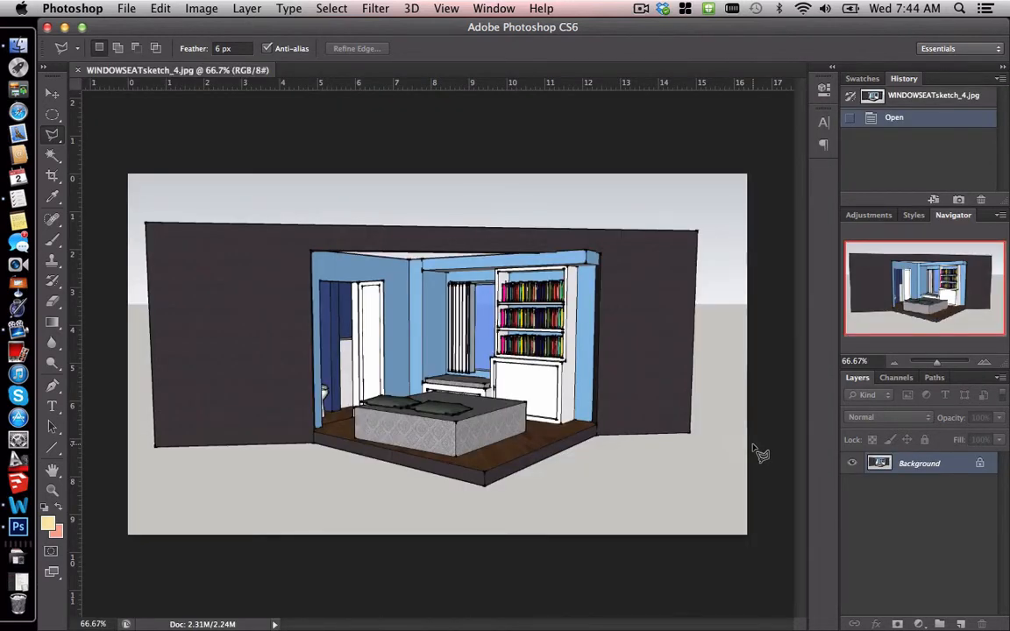
Step: Create a new document 1024 pixels wide and 768 pixels high
click(127, 8)
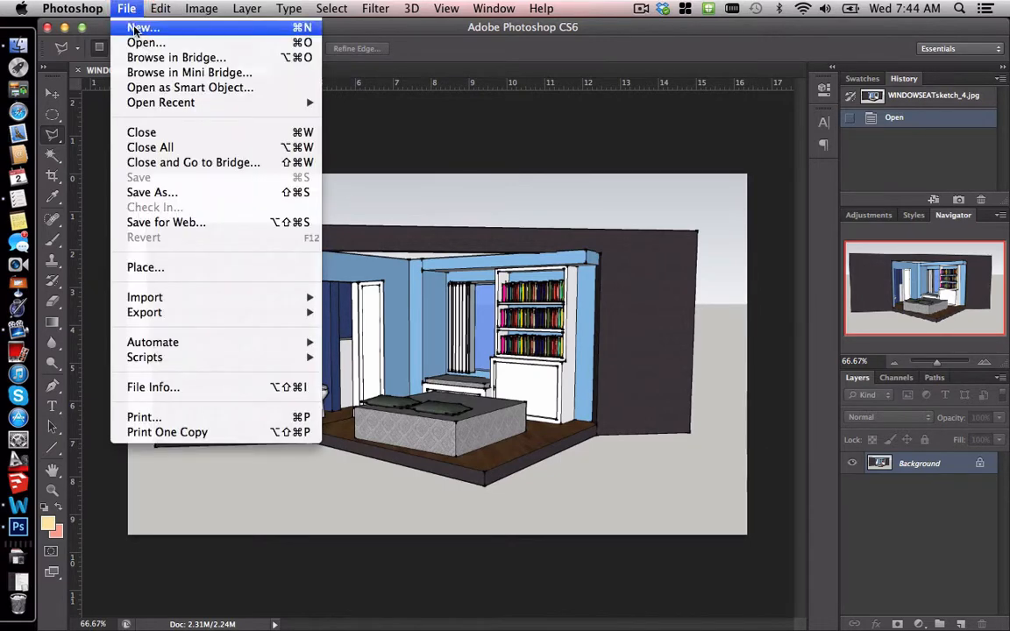
click(125, 25)
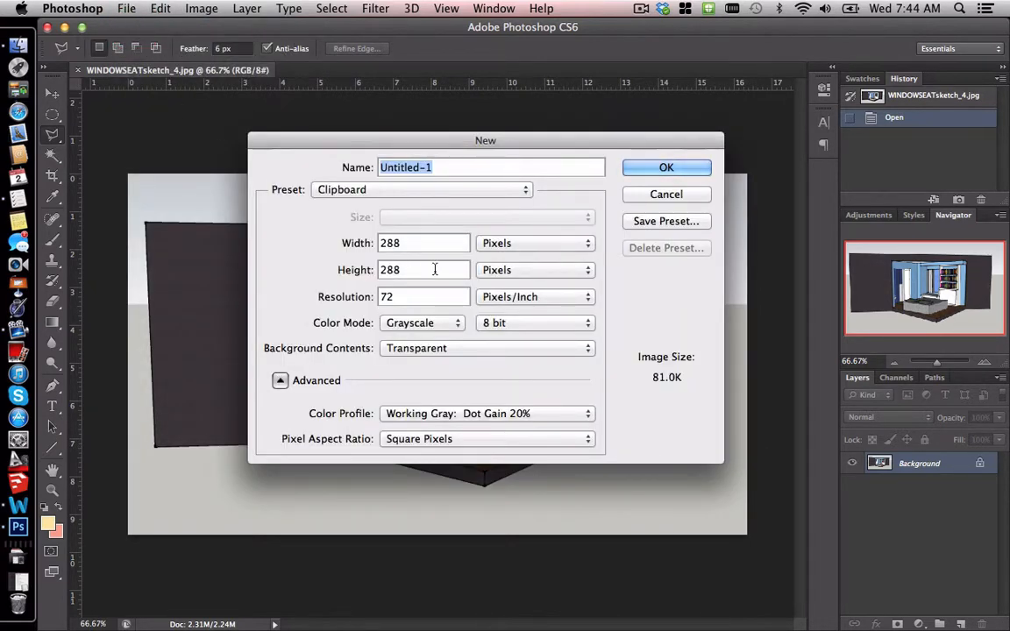
click(353, 243)
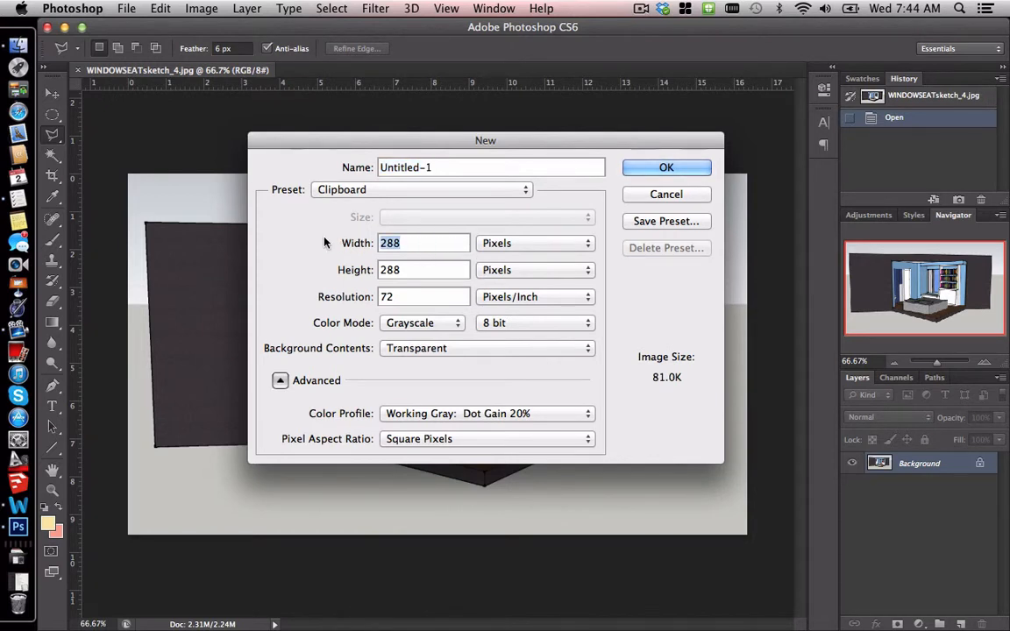
text(1024)
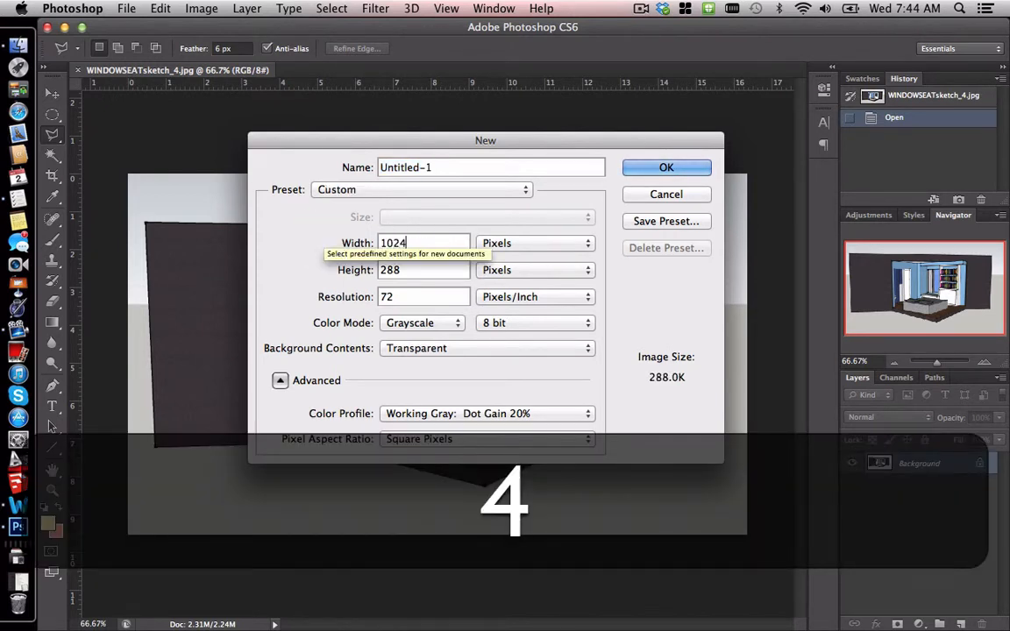
key(Tab)
text(768)
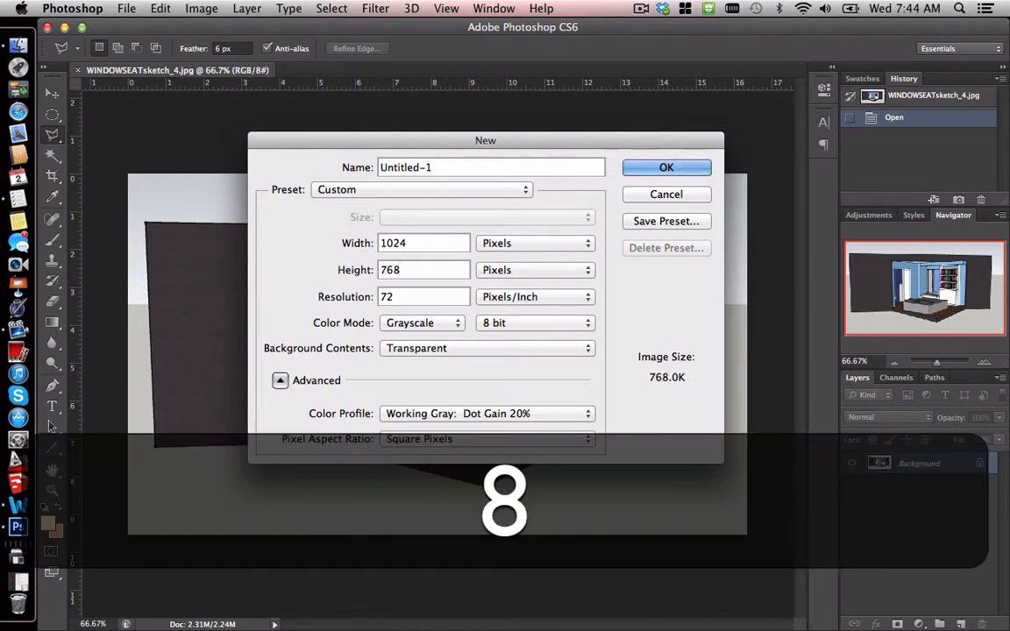
key(Tab)
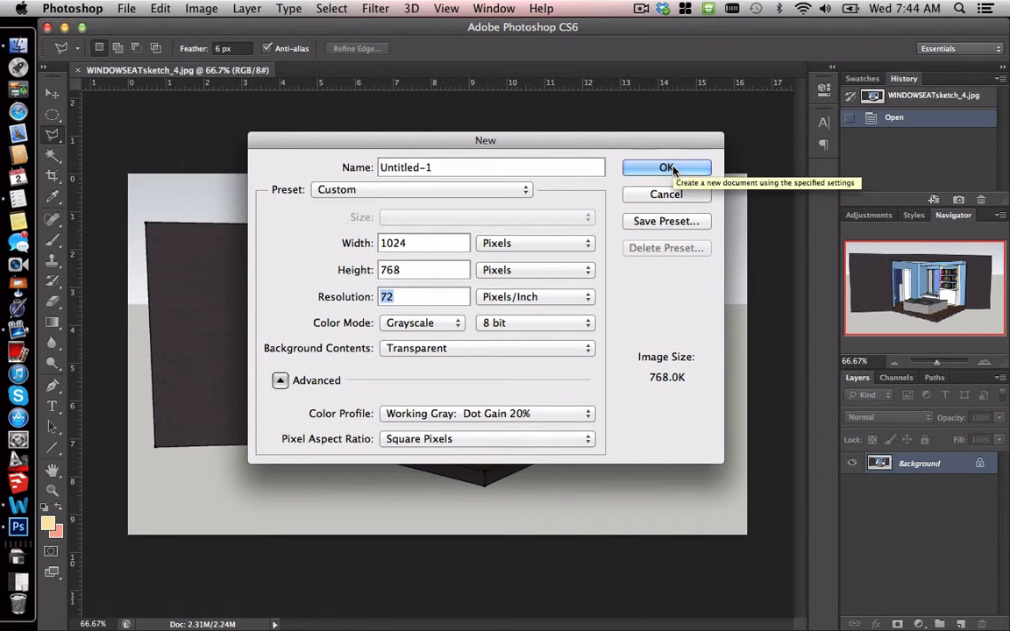
click(669, 168)
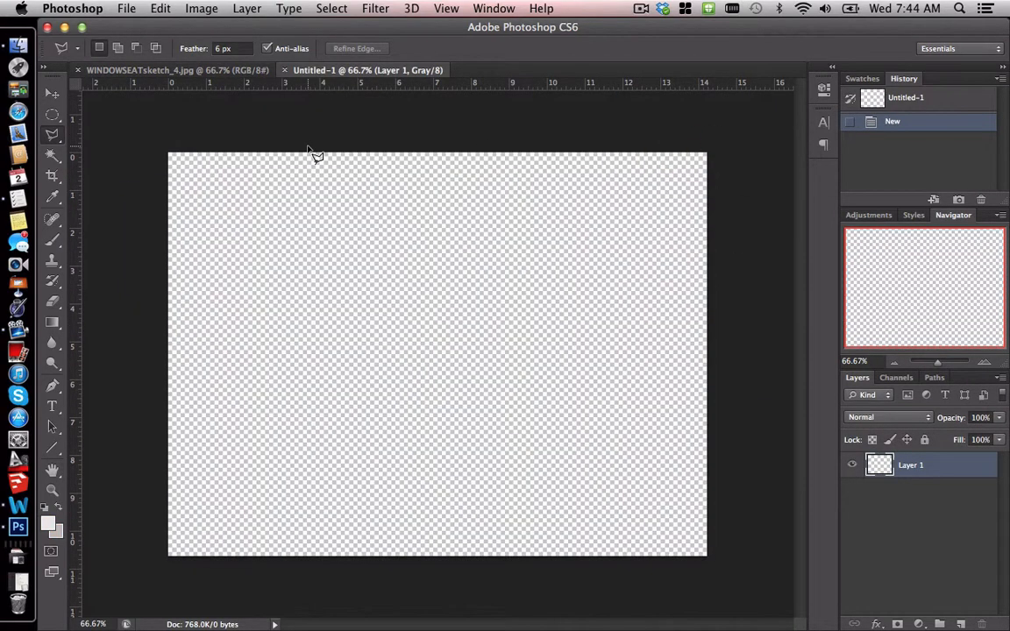
Step: Copy the entire canvas of WINDOWSEATsketch_4.jpg and paste it into the new Untitled-1 document
click(205, 72)
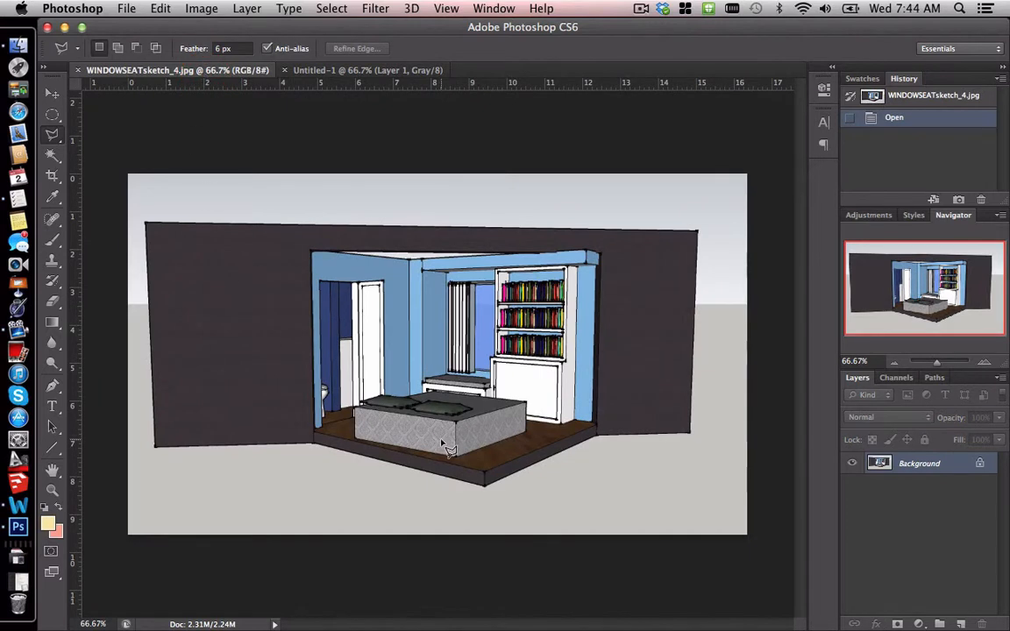
key(super+a)
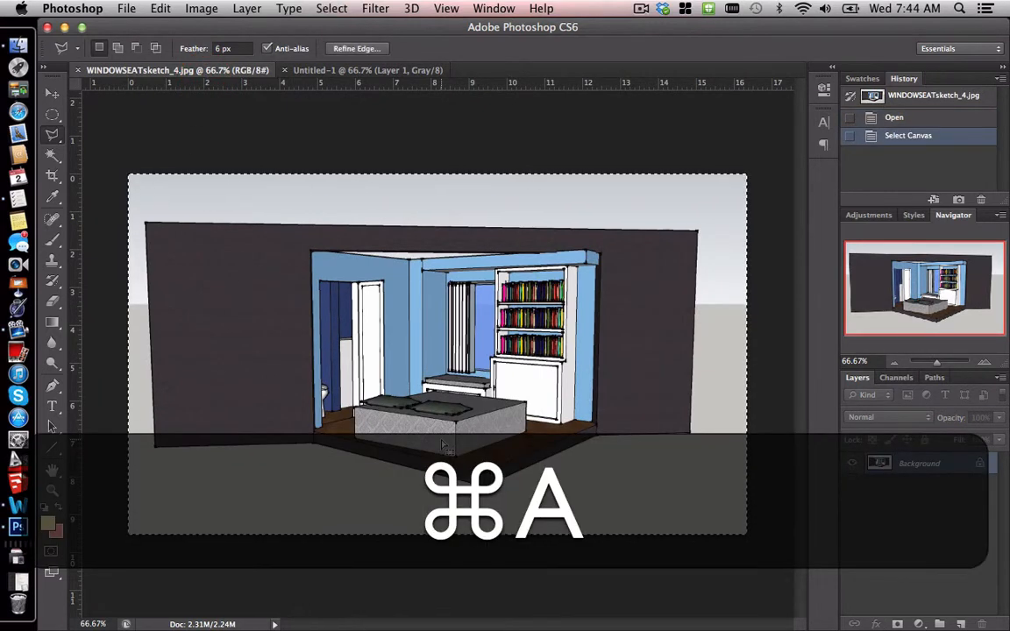
key(super+c)
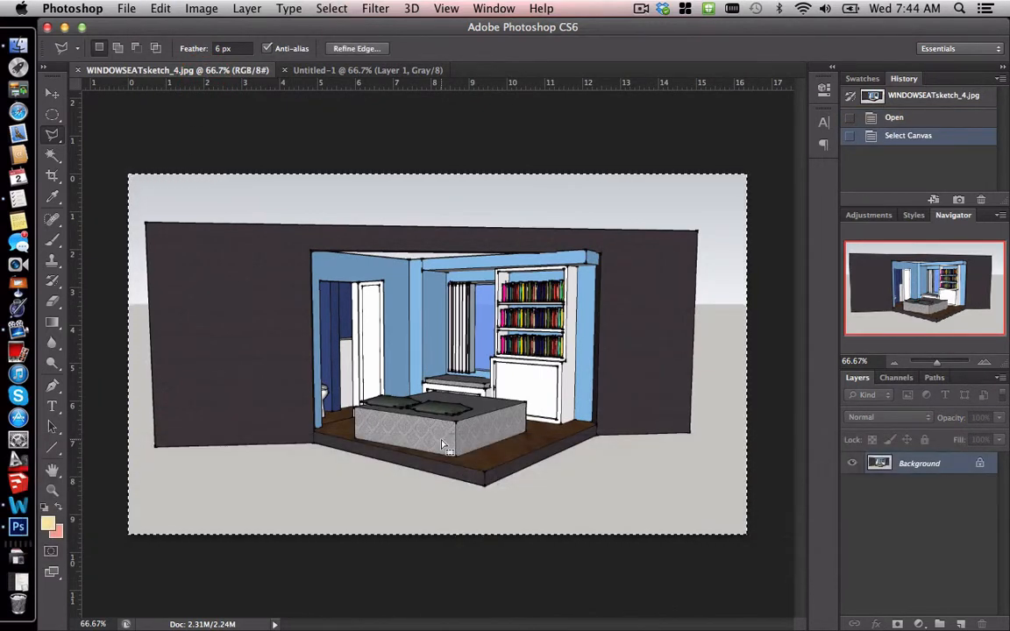
click(337, 69)
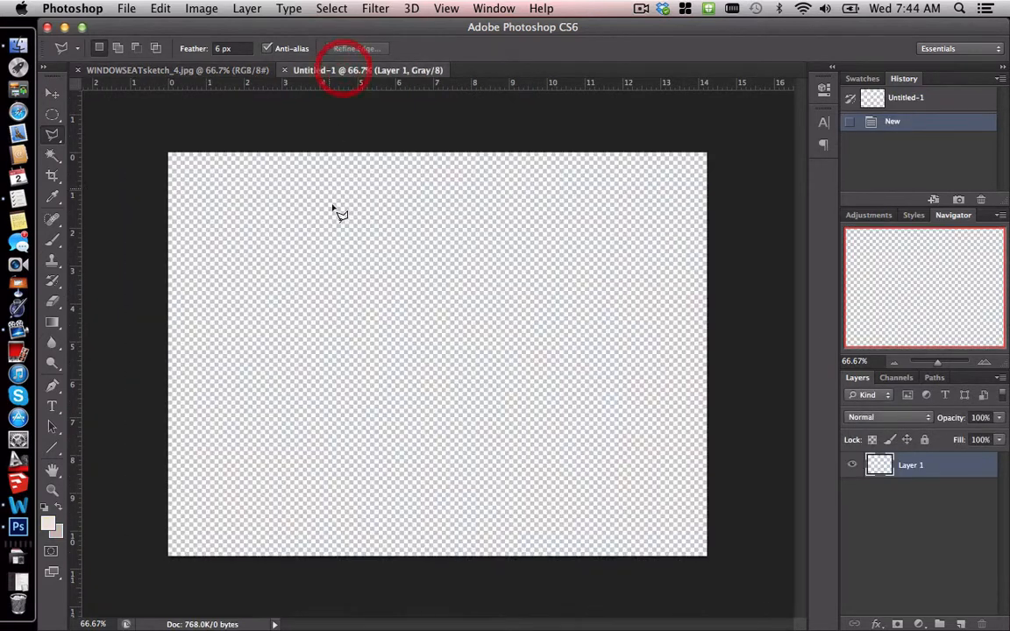
key(super+v)
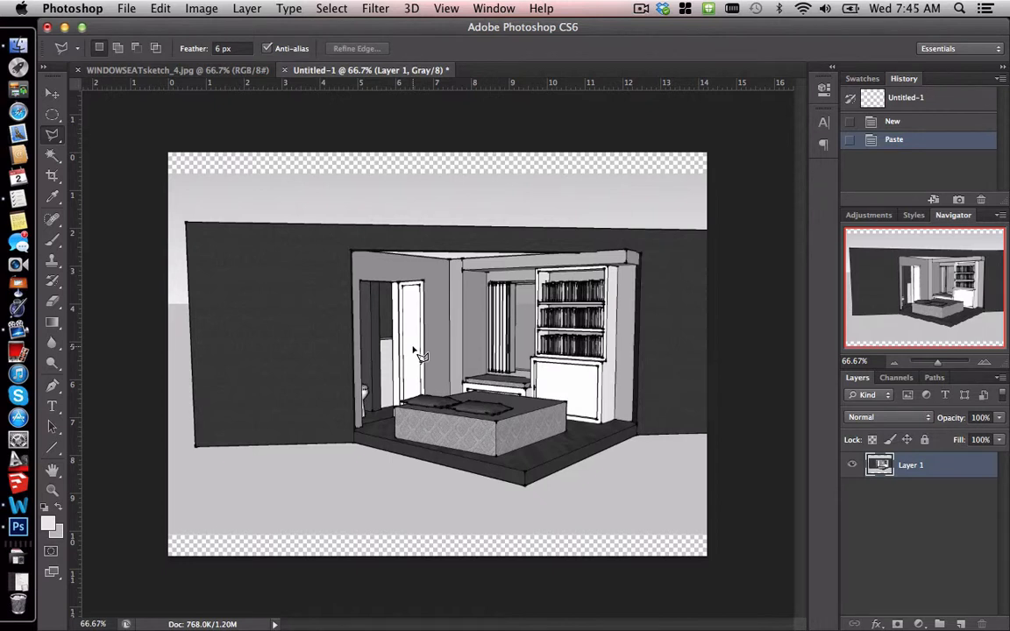
Step: Free Transform the pasted grayscale sketch to about 142% in proportion and position it so the room fills the canvas
key(super)
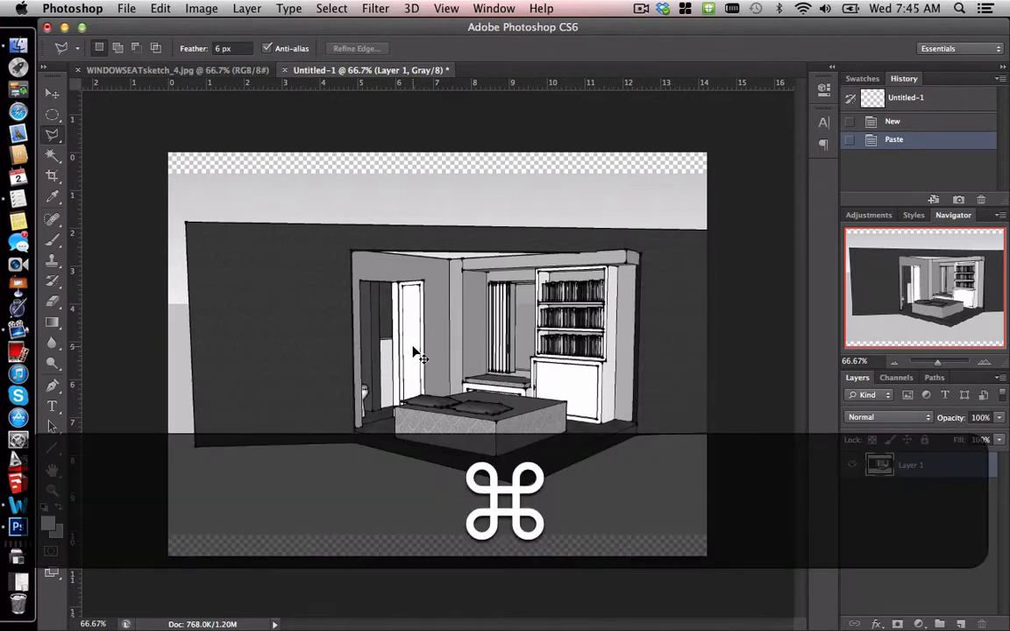
key(super+t)
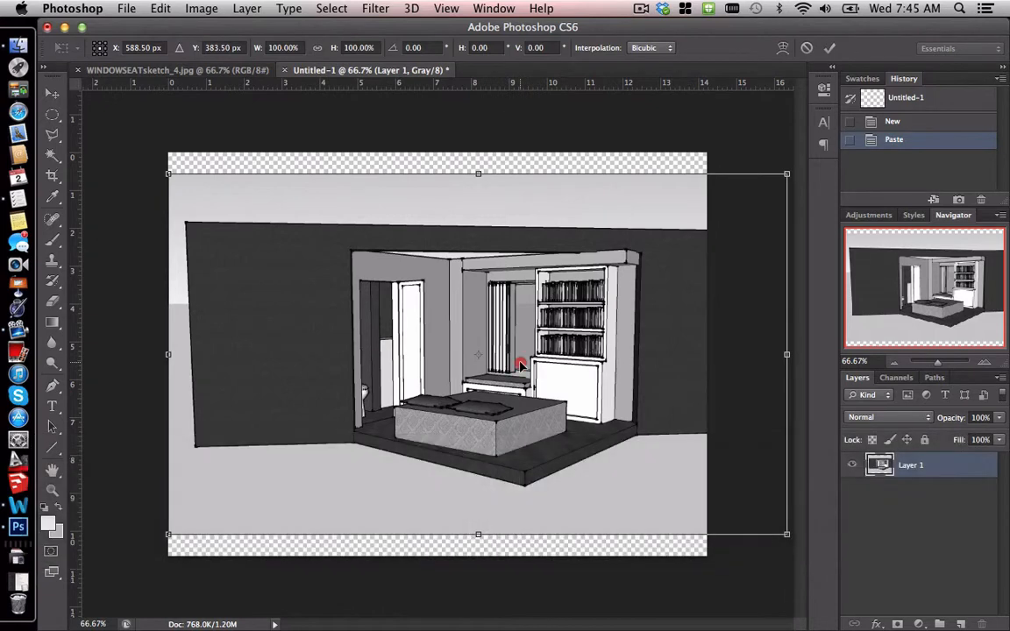
mouse_move(521, 354)
mouse_down()
mouse_move(597, 396)
mouse_move(561, 399)
mouse_move(569, 362)
mouse_move(541, 316)
mouse_up()
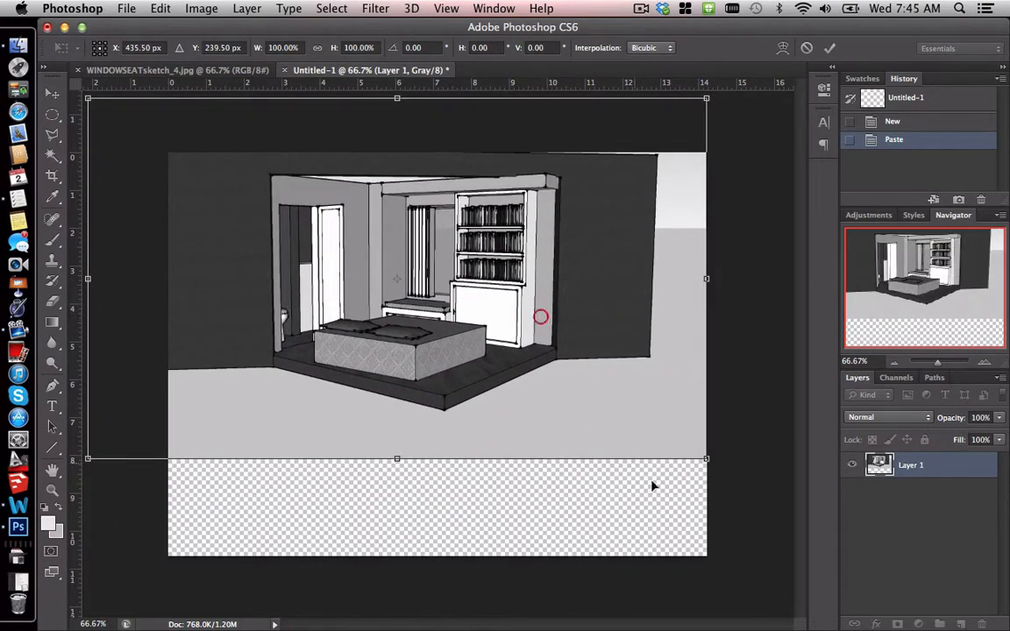
key(shift)
drag(706, 456, 819, 618)
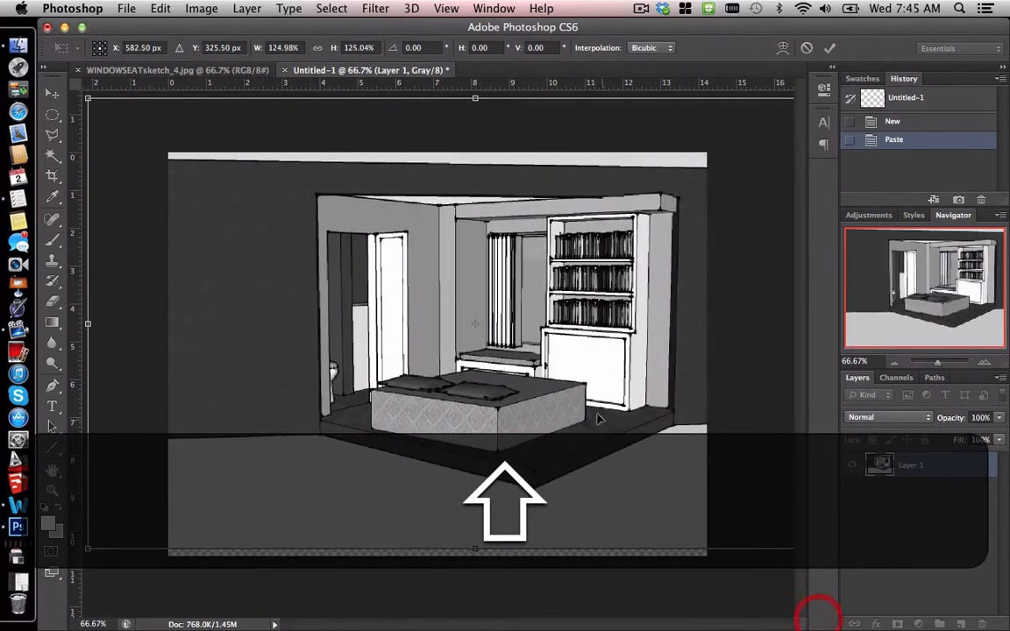
drag(579, 407, 523, 426)
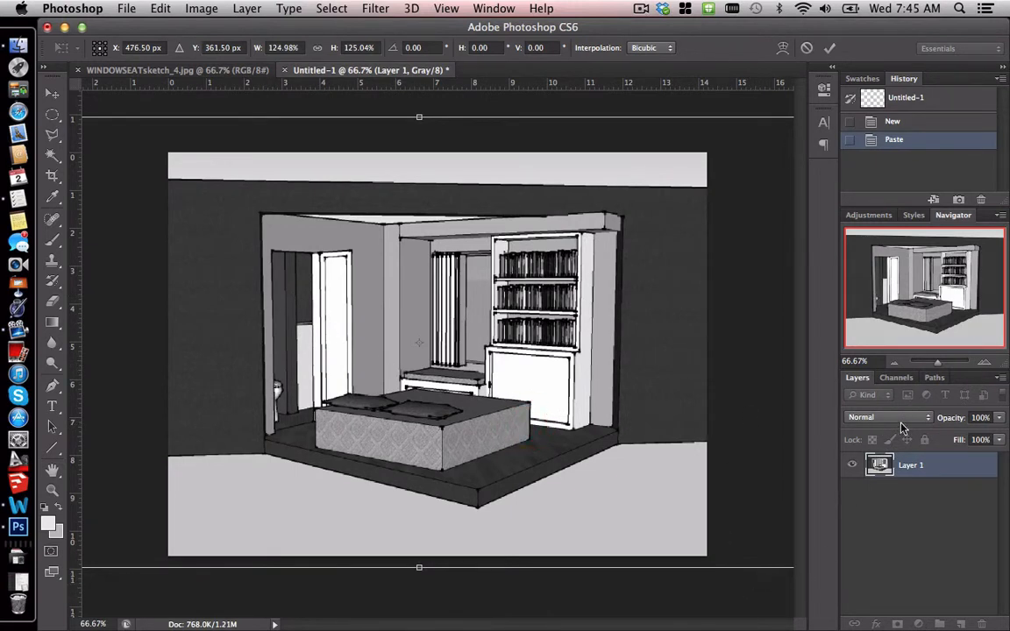
drag(941, 368, 935, 369)
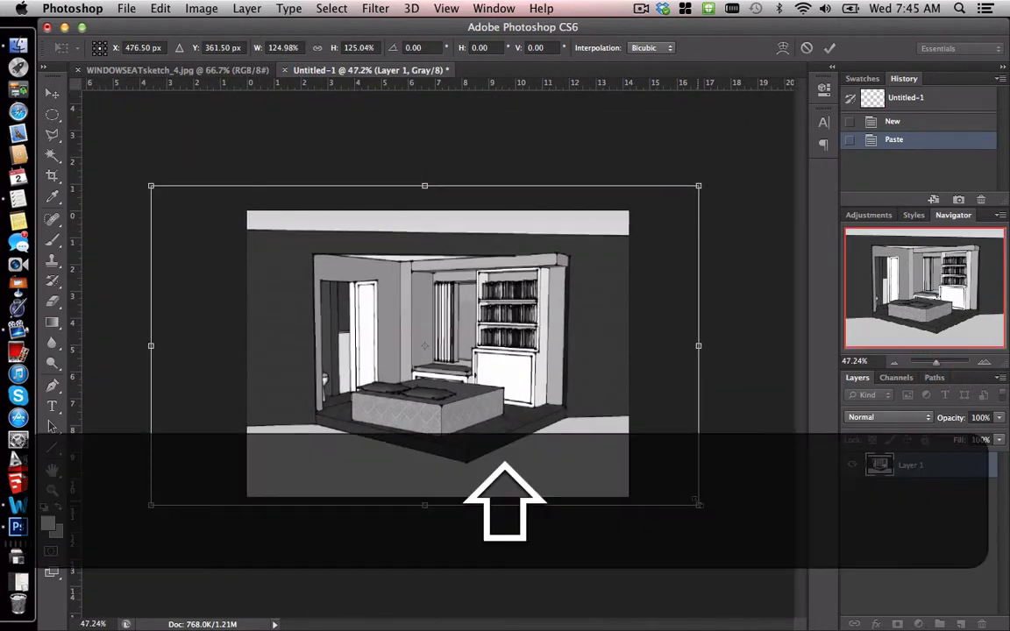
drag(698, 506, 771, 548)
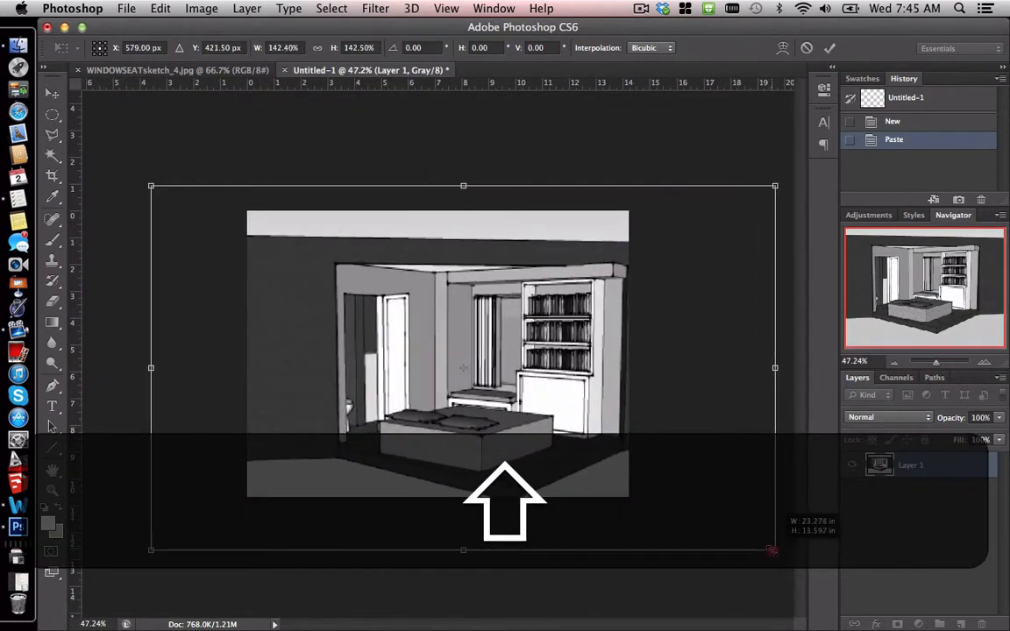
drag(478, 362, 441, 348)
key(Return)
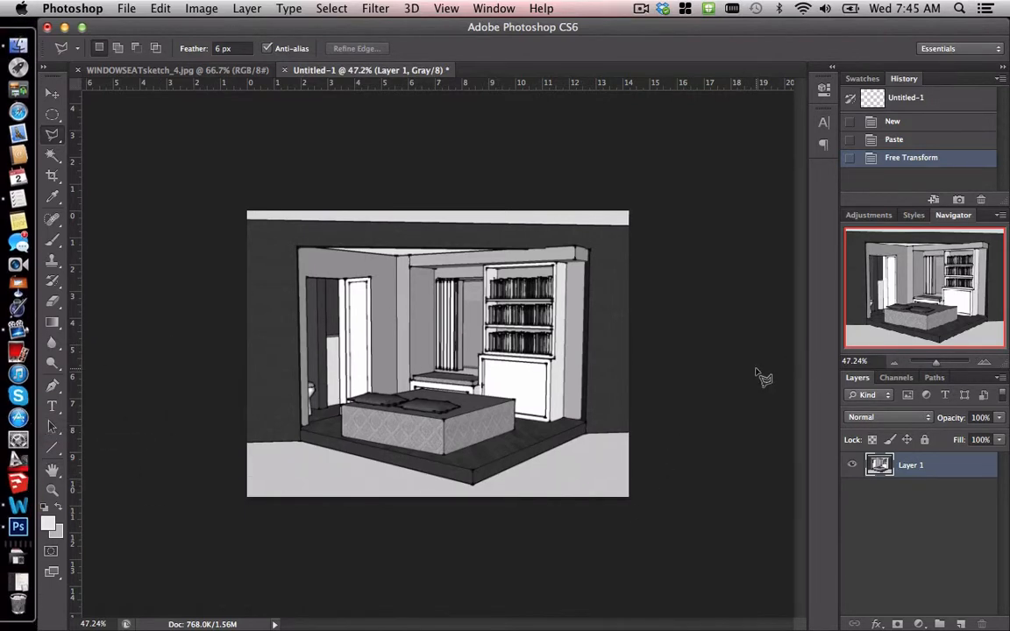
Step: Convert the new document's color mode to RGB Color
key(super+0)
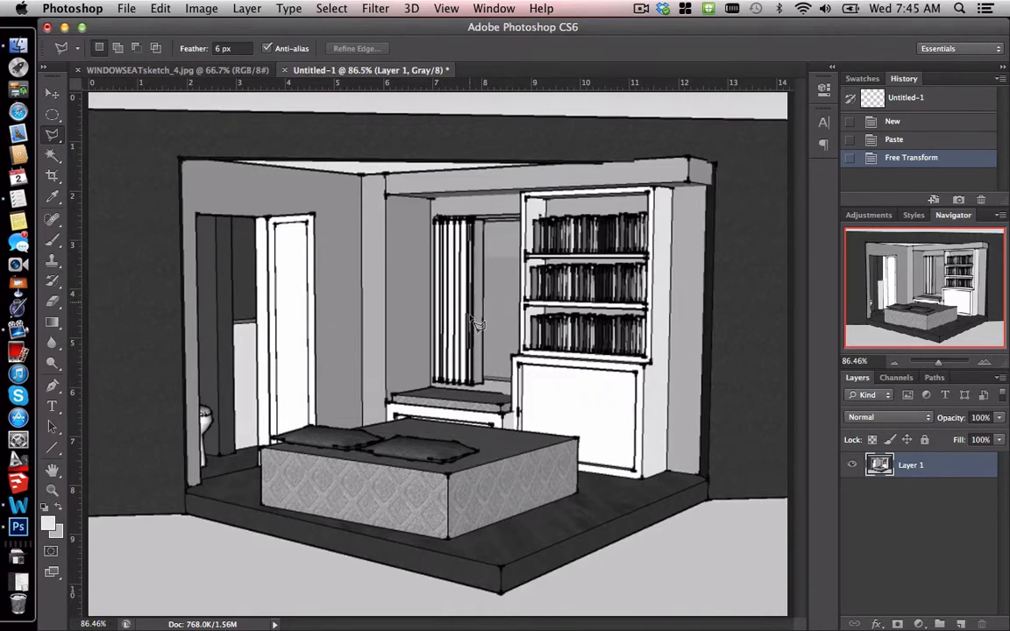
click(201, 8)
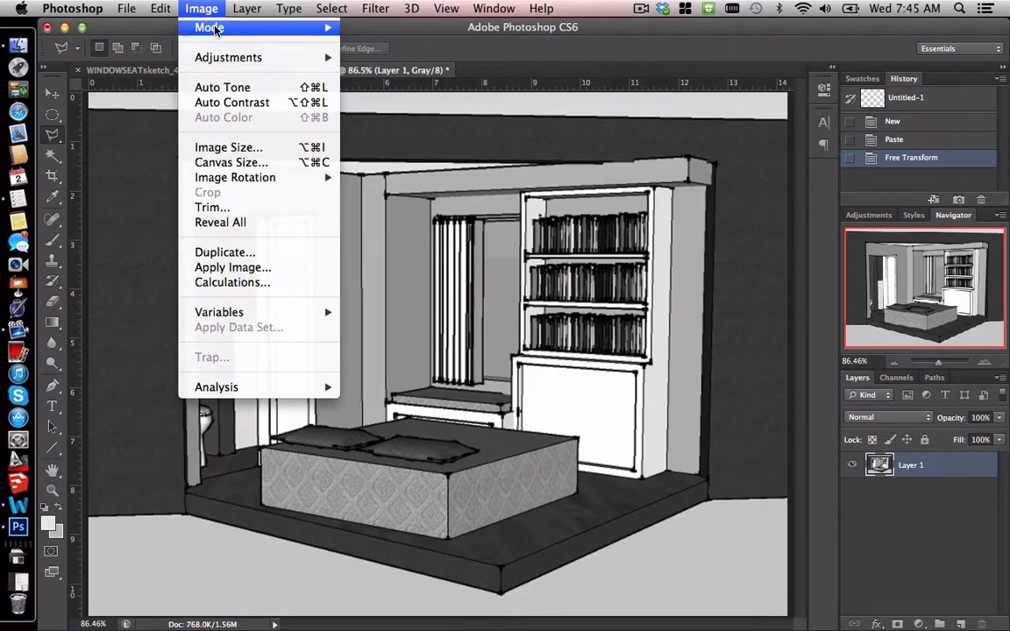
mouse_move(197, 28)
click(373, 92)
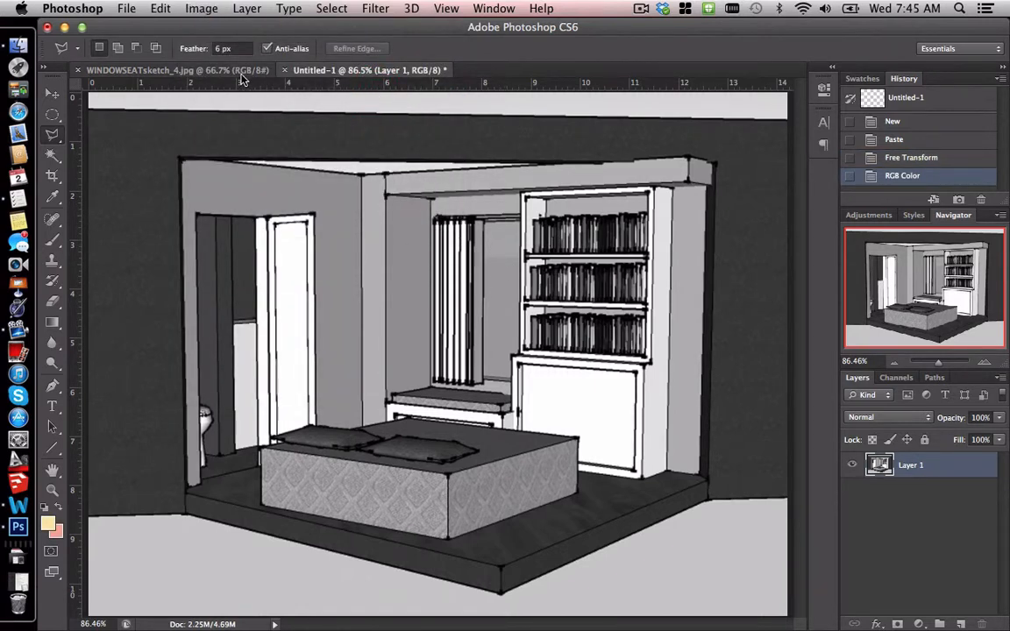
Step: Paste the copied sketch in color as a new layer, scale it proportionally to about 152% and center the room on the canvas
key(super+v)
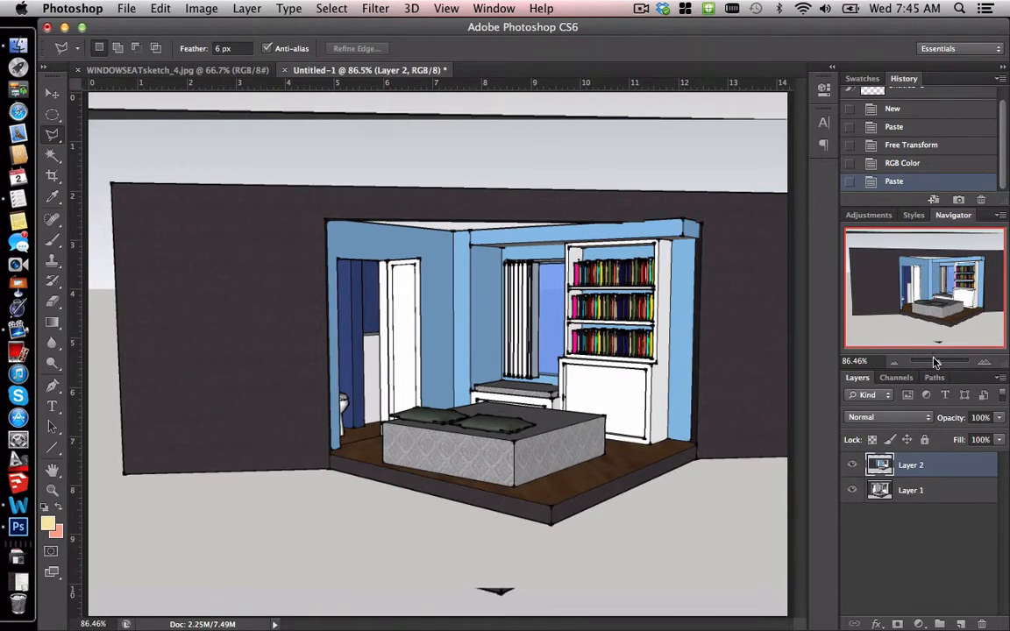
drag(940, 362, 934, 362)
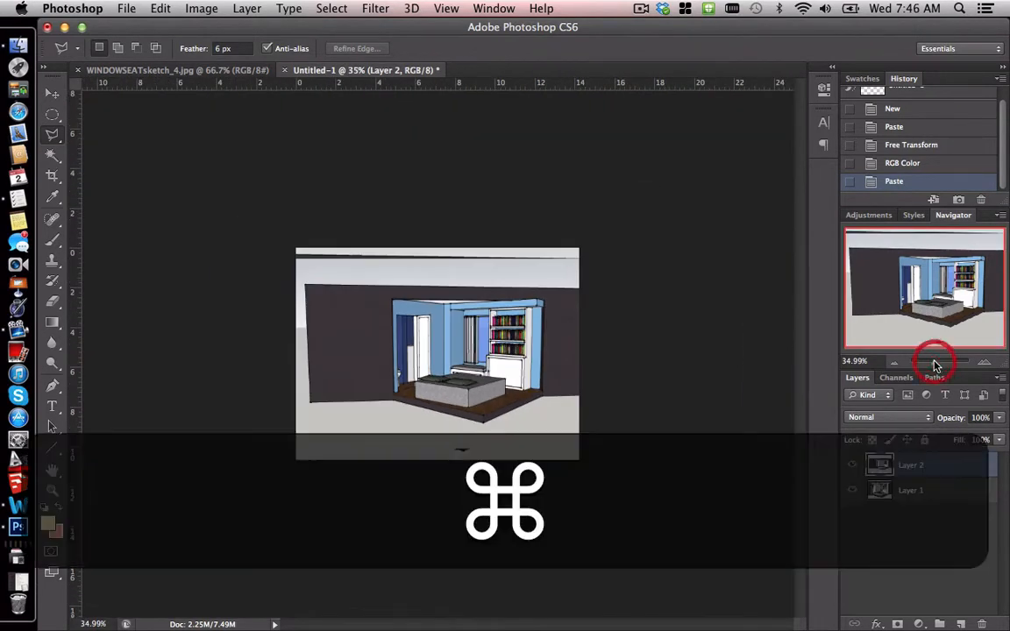
key(super+t)
shift+drag(296, 249, 204, 184)
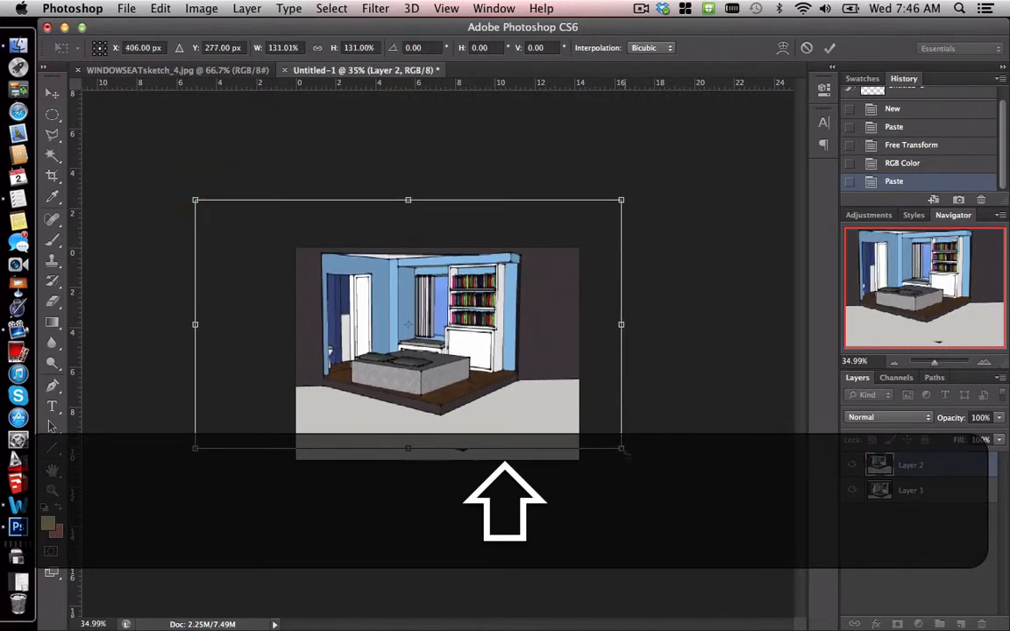
drag(624, 451, 689, 487)
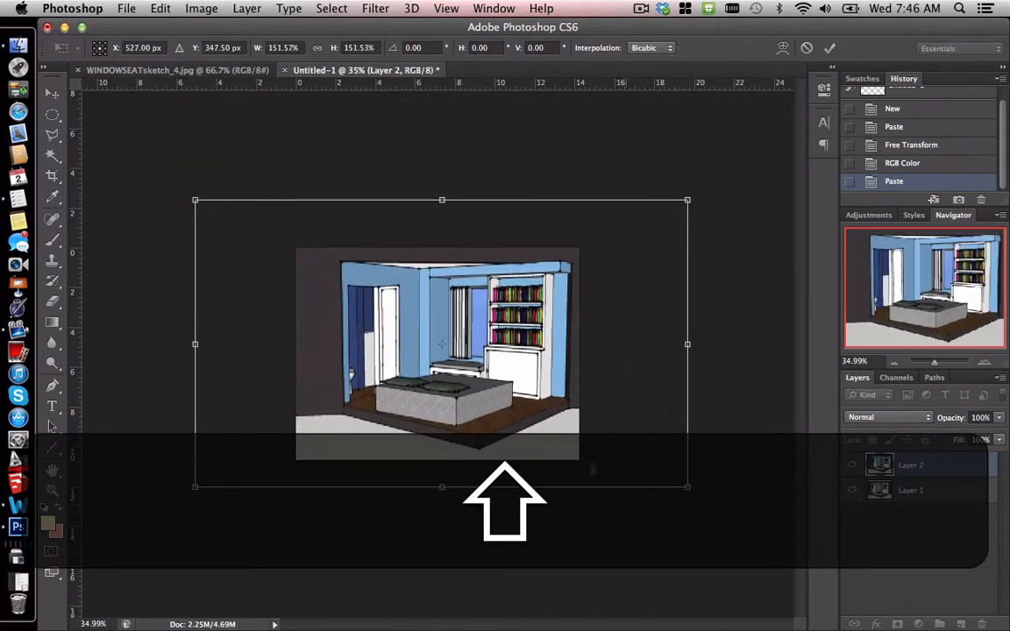
drag(490, 384, 476, 383)
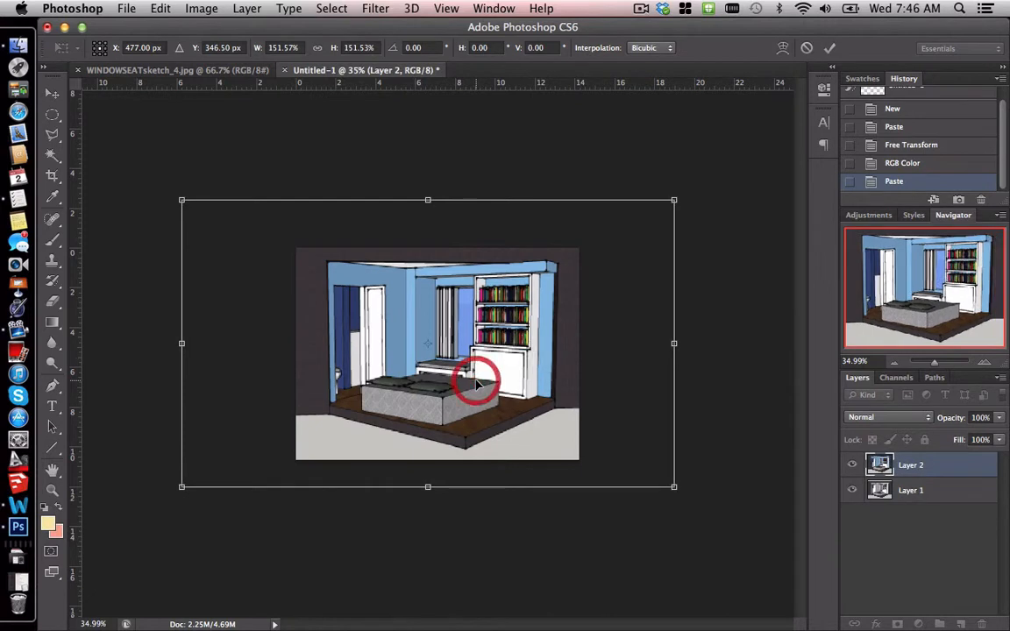
key(Return)
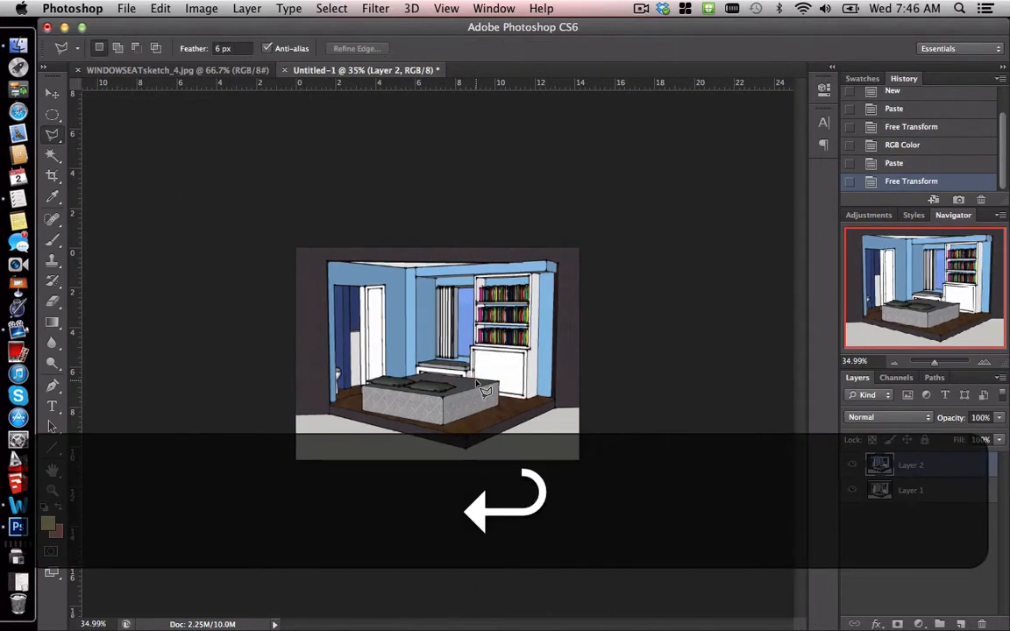
Step: Delete the grayscale sketch layer, Layer 1, from the document
click(912, 491)
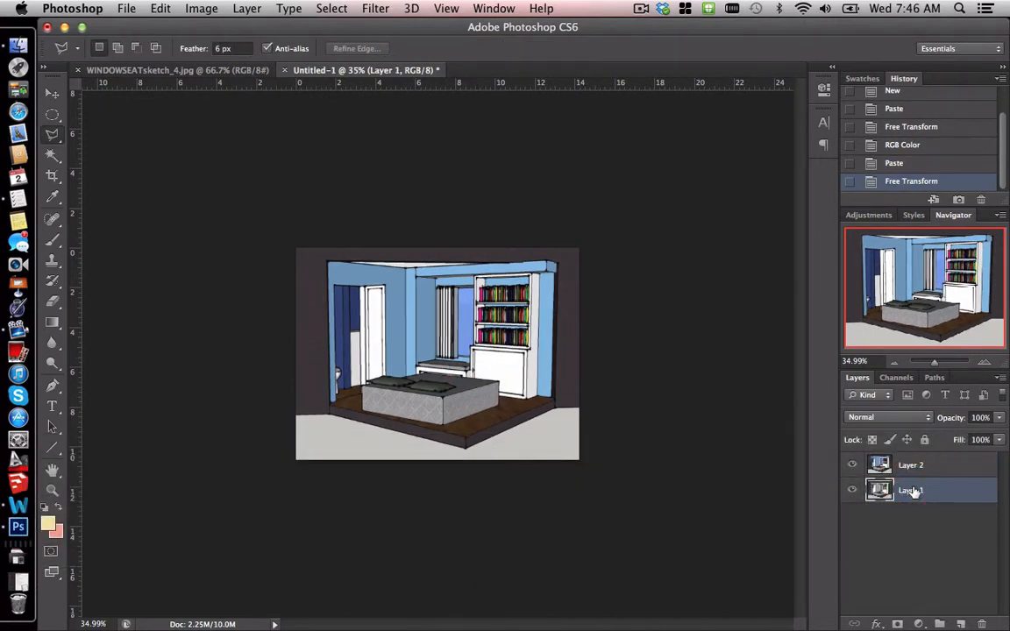
ctrl+click(913, 491)
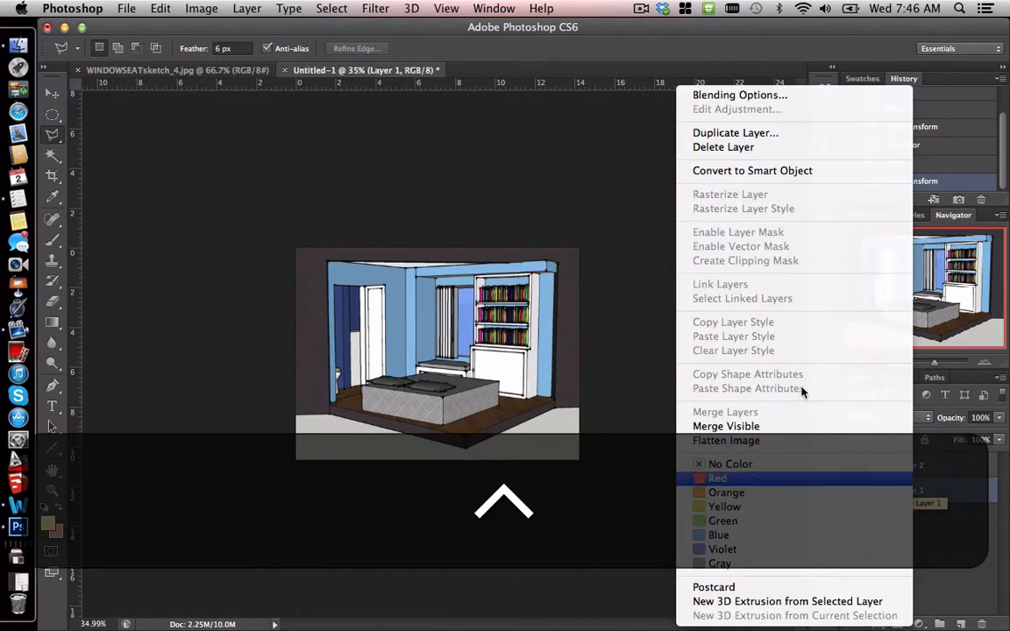
click(731, 147)
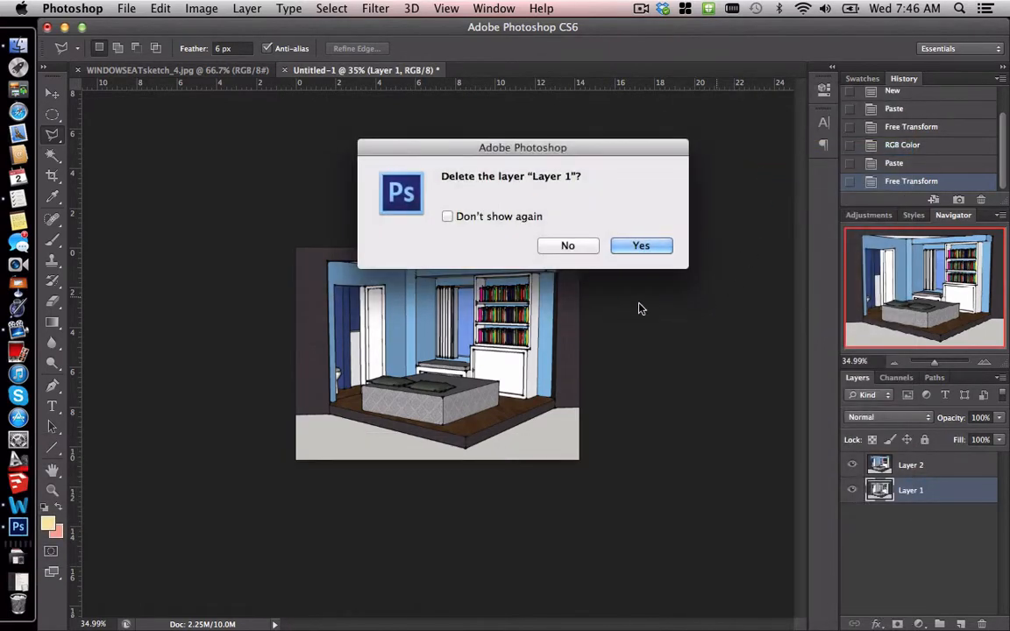
click(637, 248)
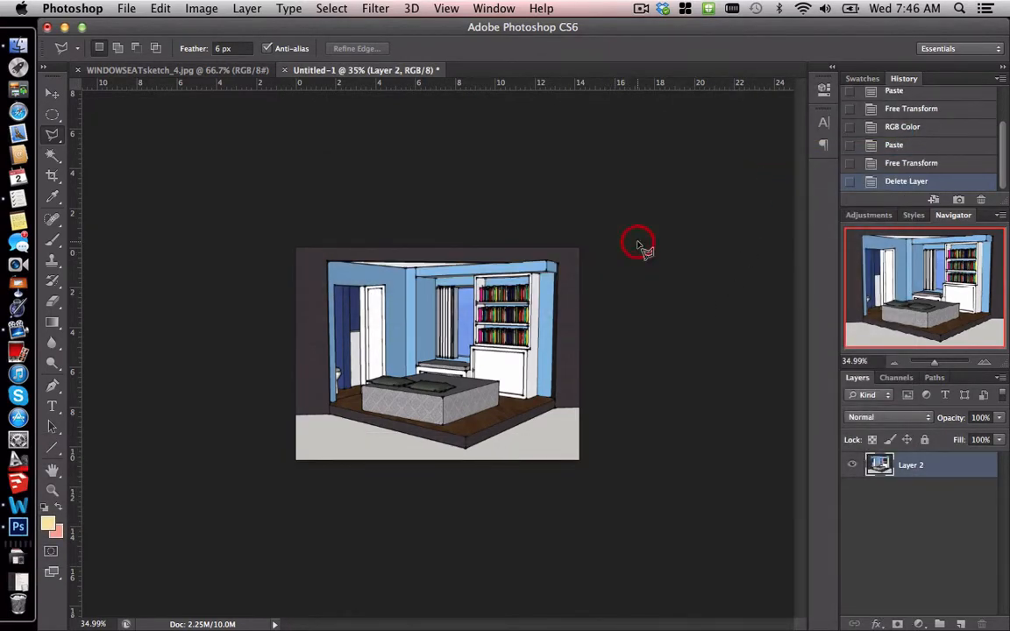
Step: Rename the remaining color sketch layer as Scenic Rendering and fit the whole canvas in the window
double_click(909, 465)
text(Scene)
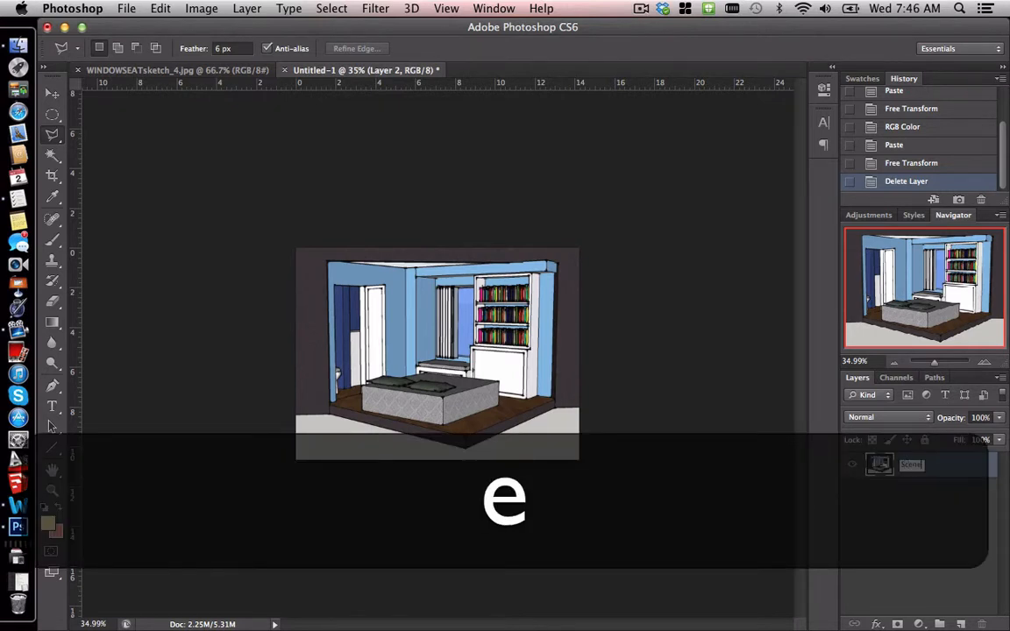
key(BackSpace)
text(ic Rendering)
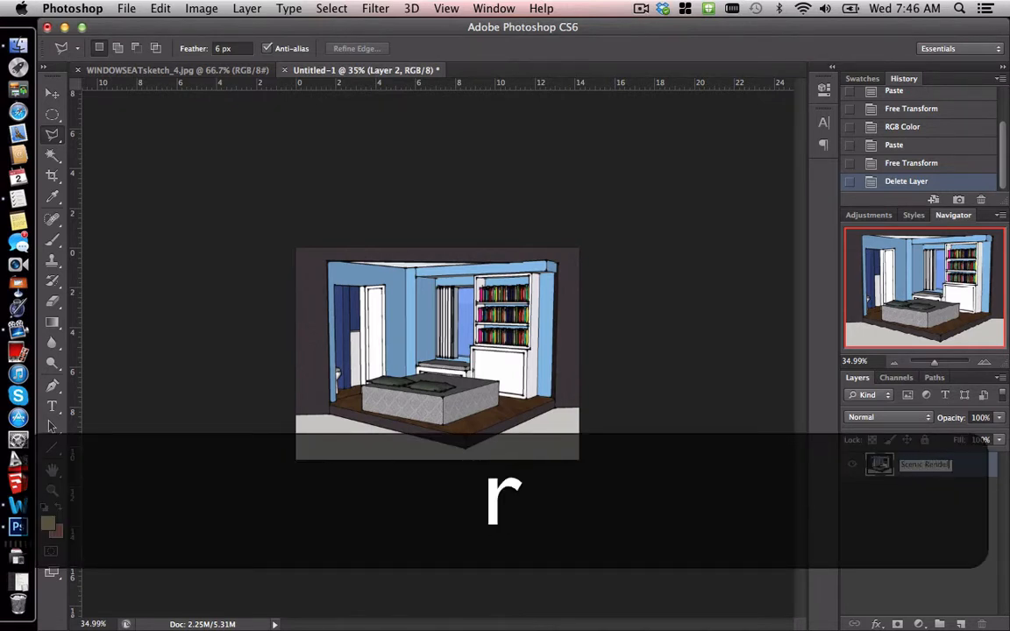
key(Return)
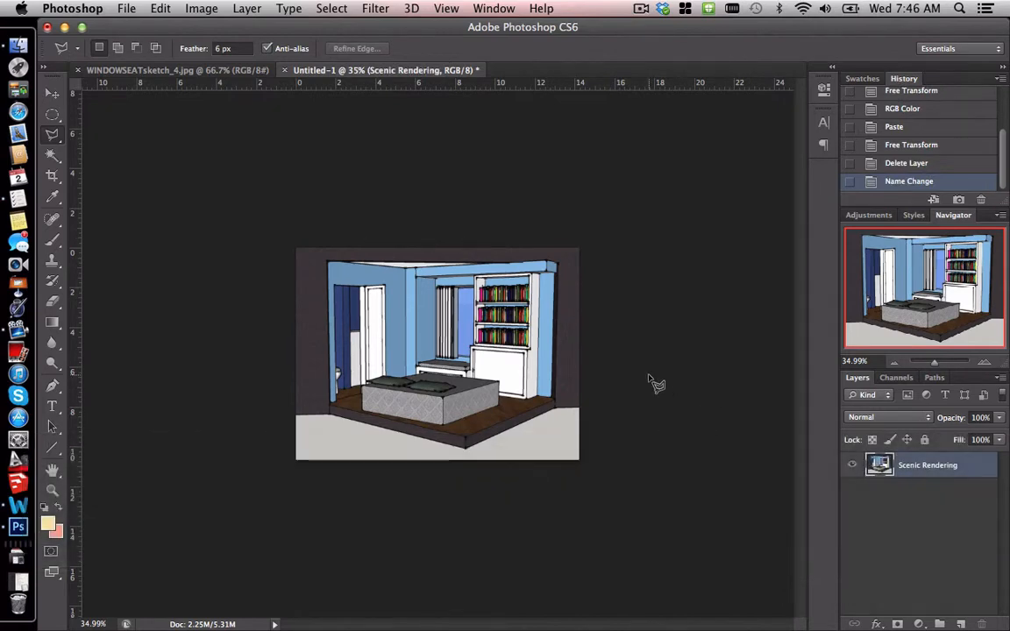
key(super+0)
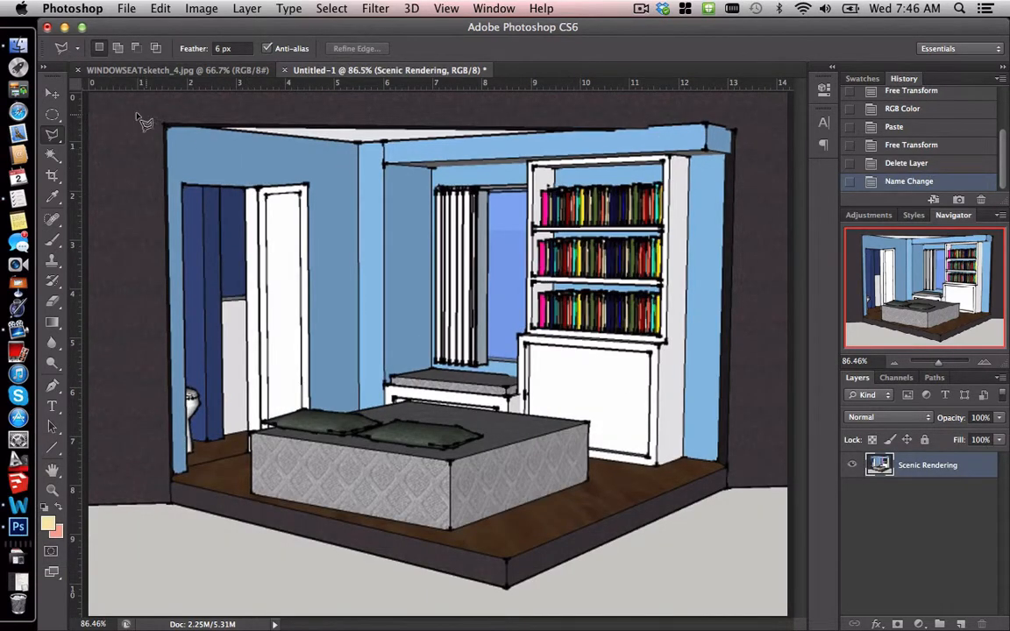
Step: Open WSTM_KeyBoards.pdf in Preview, examine the Act One lighting key boards, and return to Photoshop
key(F11)
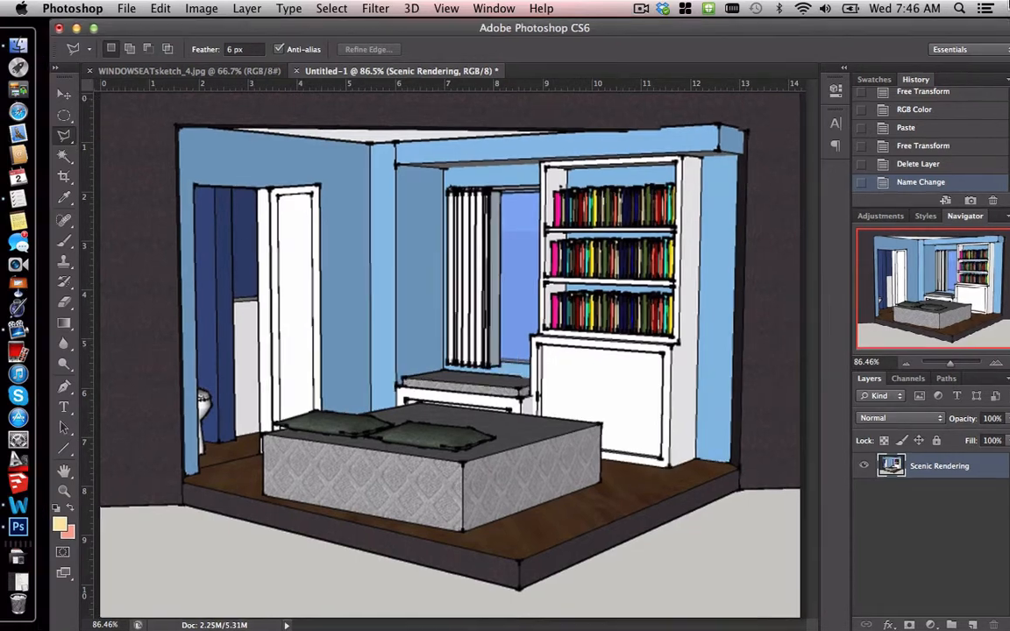
double_click(965, 94)
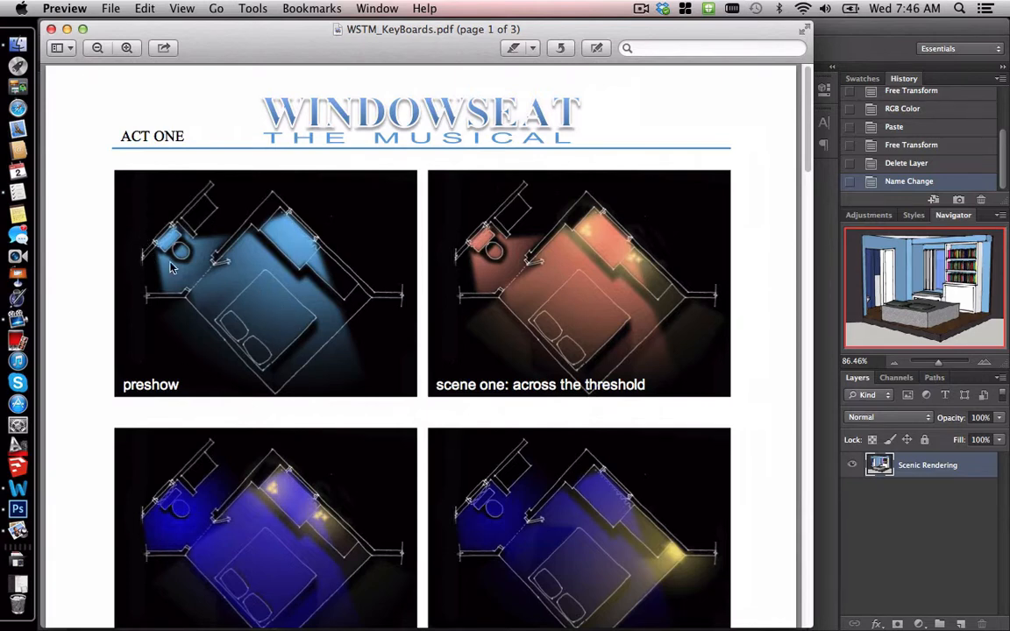
click(839, 31)
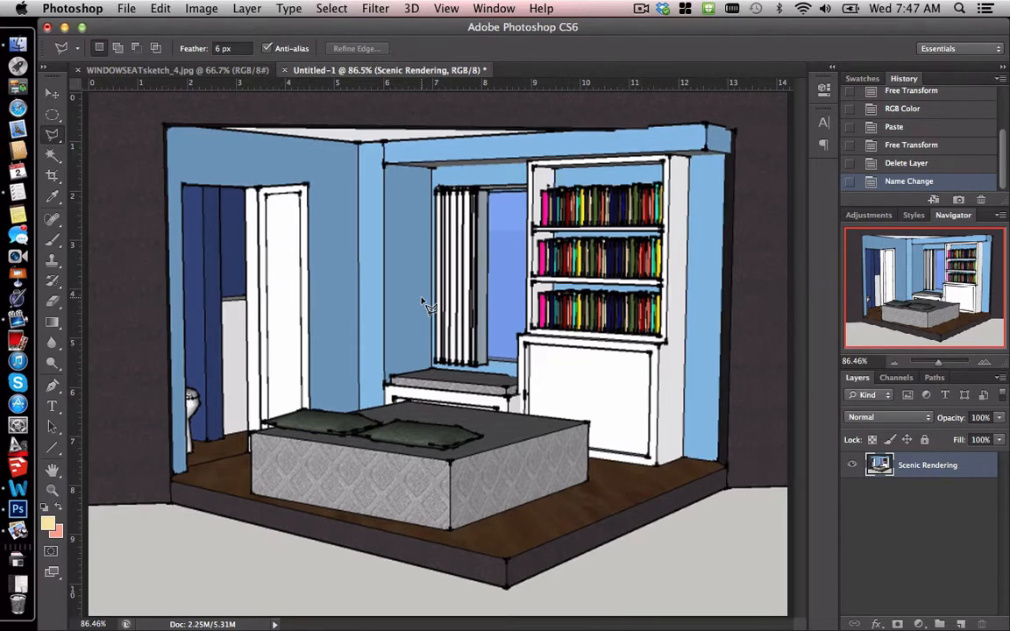
Step: Duplicate the Scenic Rendering layer within the same document under the name Dark Set
ctrl+click(920, 464)
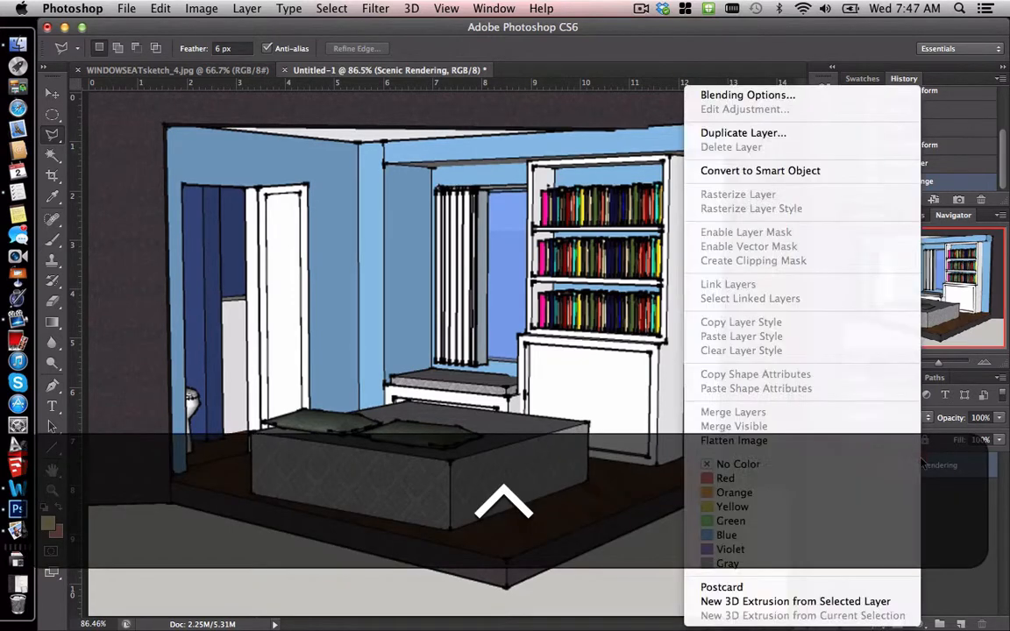
click(814, 133)
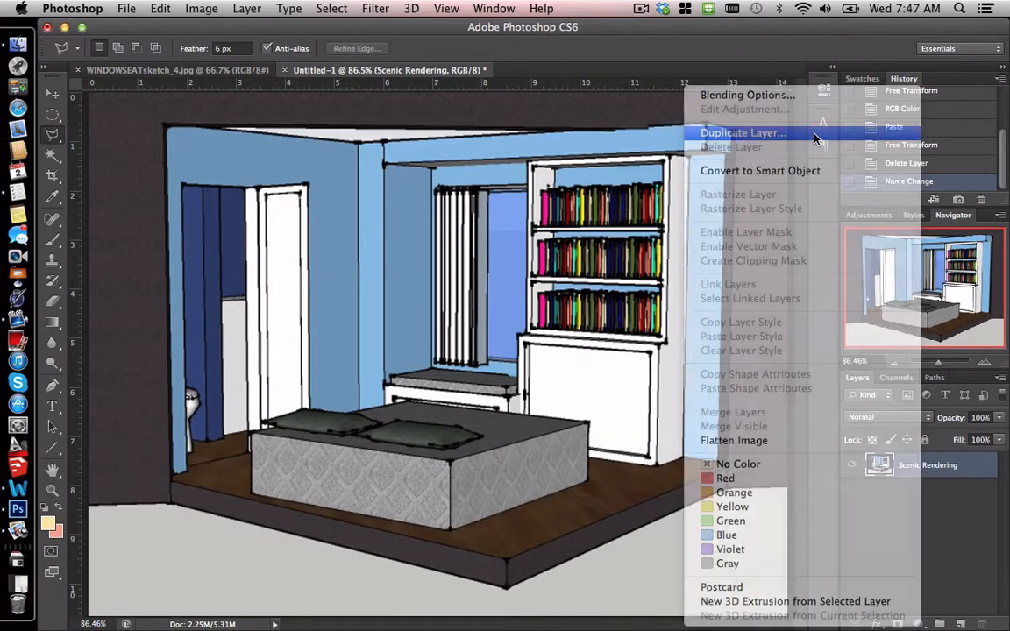
text(Dark Set)
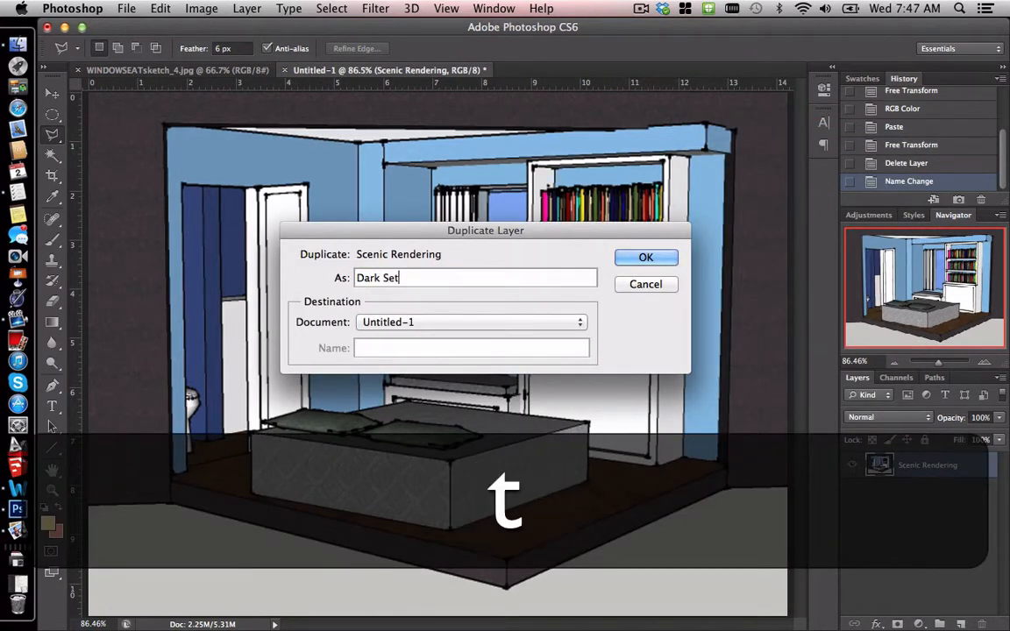
key(Return)
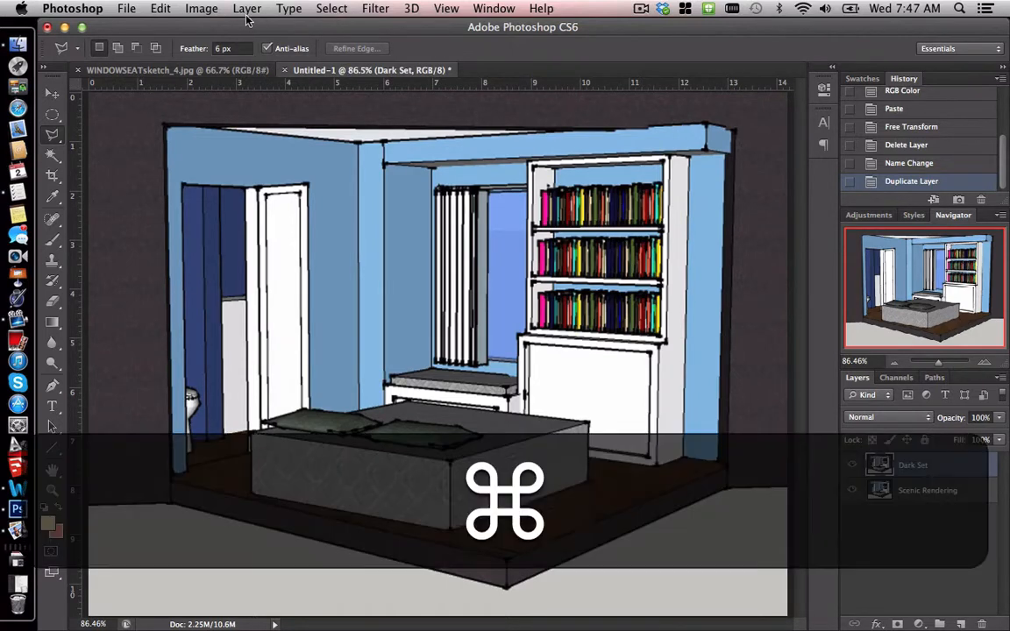
Step: Apply Hue/Saturation to the Dark Set layer with saturation at about -62 and lightness lowered until the room is nearly black
key(super+u)
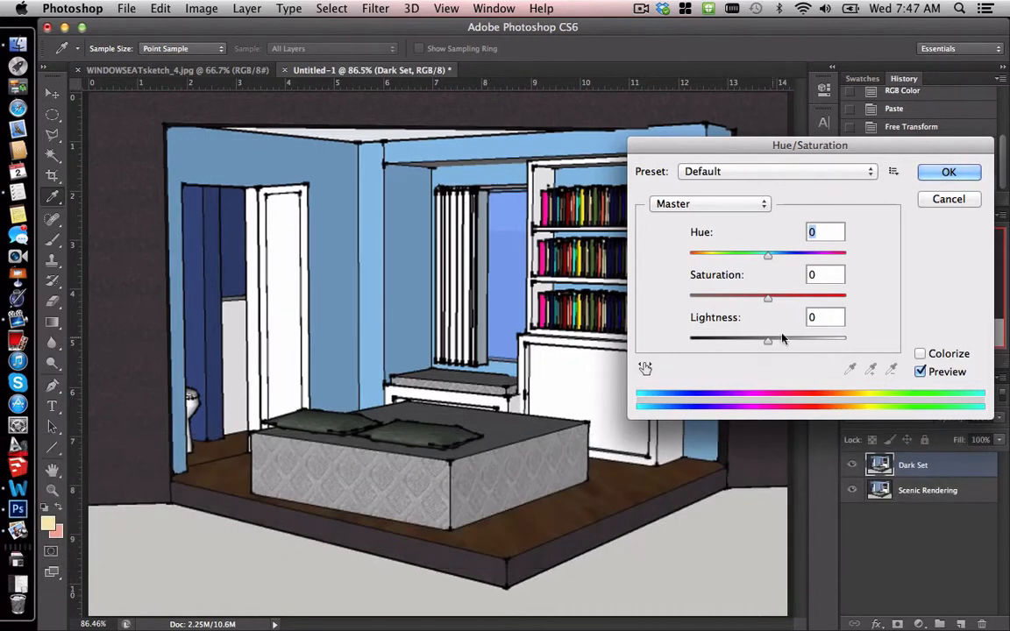
drag(768, 299, 717, 303)
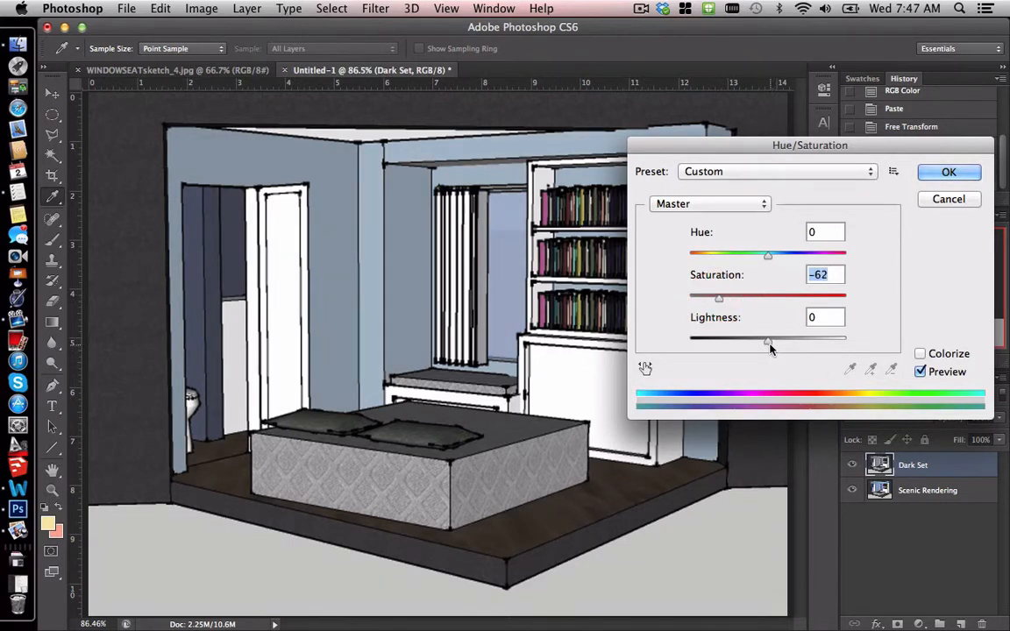
mouse_move(770, 349)
mouse_down()
mouse_move(696, 346)
mouse_move(705, 348)
mouse_up()
click(949, 172)
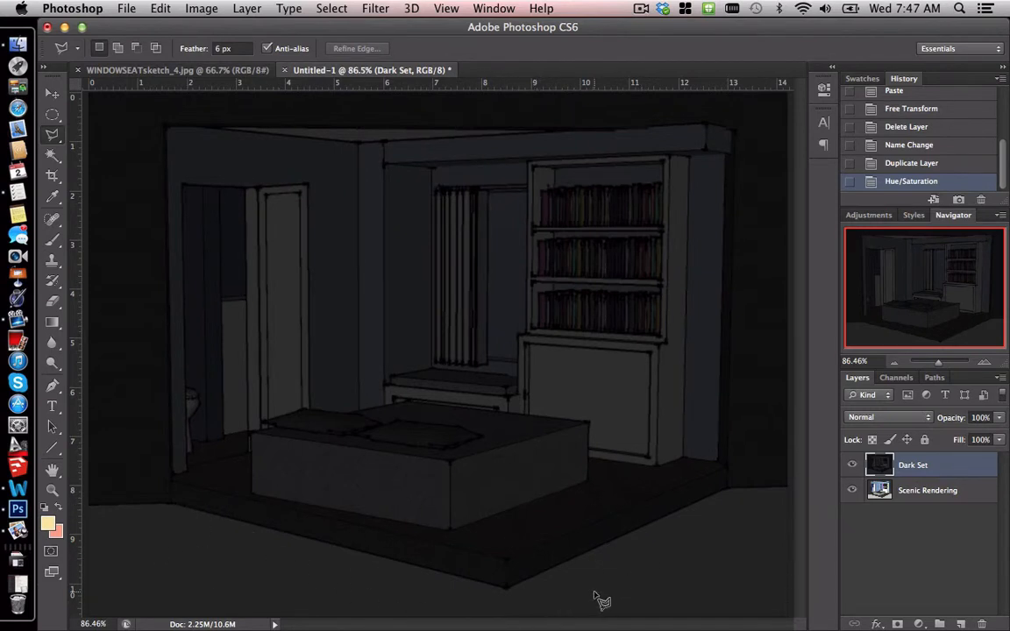
Step: Select the gray floor area in front of the platform with the Magic Wand, fill it with default black, and deselect
click(52, 155)
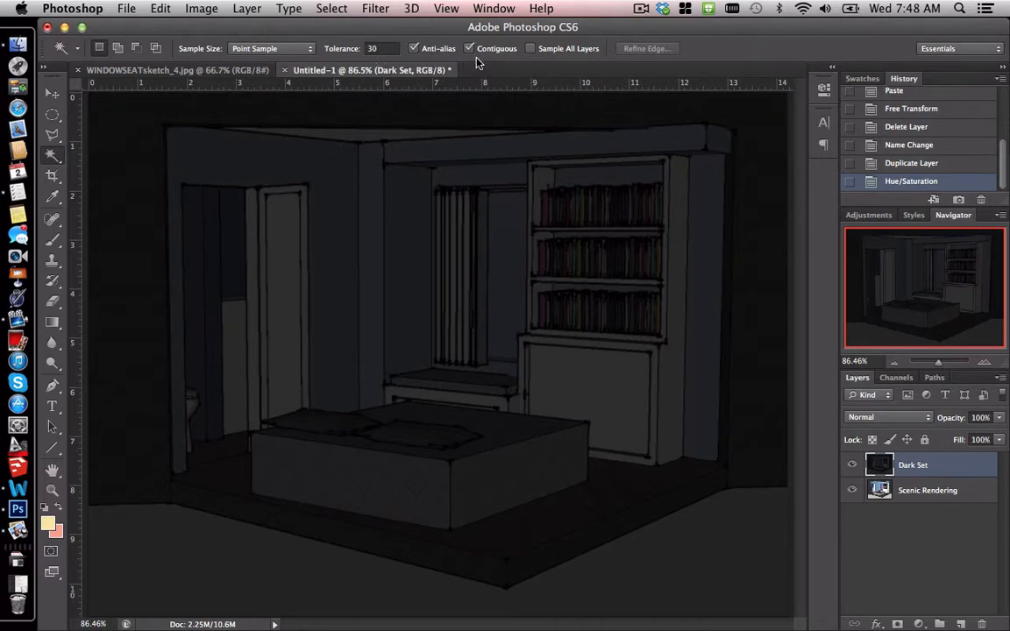
click(219, 559)
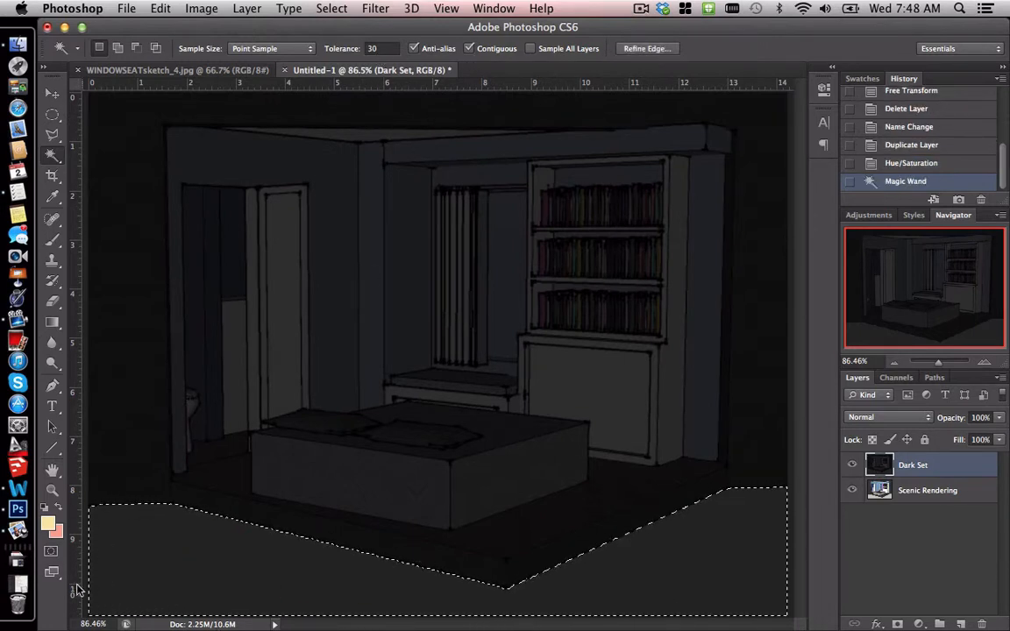
click(45, 508)
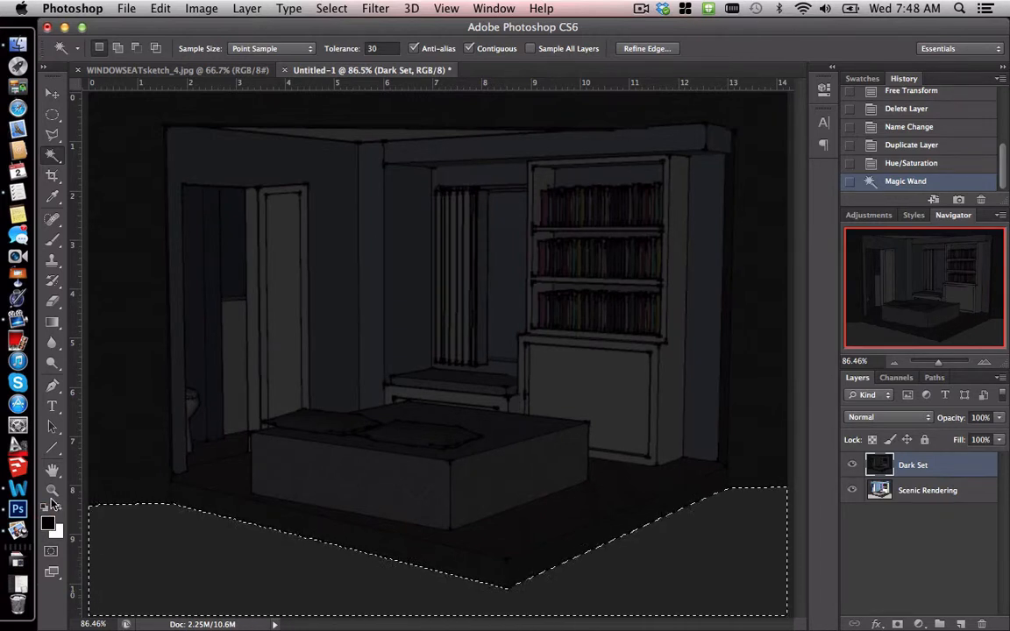
click(54, 324)
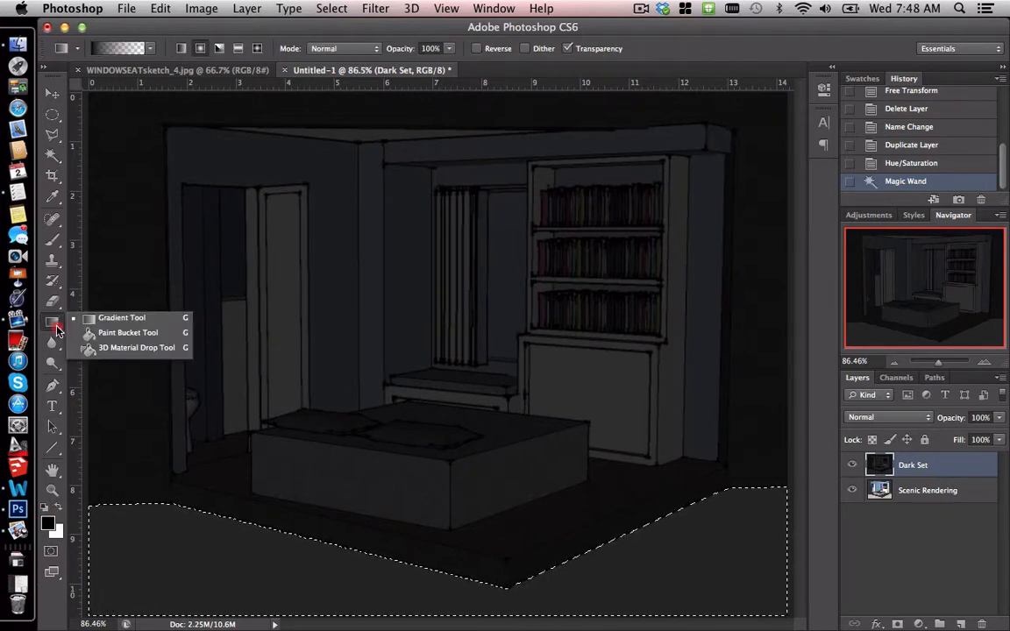
click(100, 338)
click(179, 553)
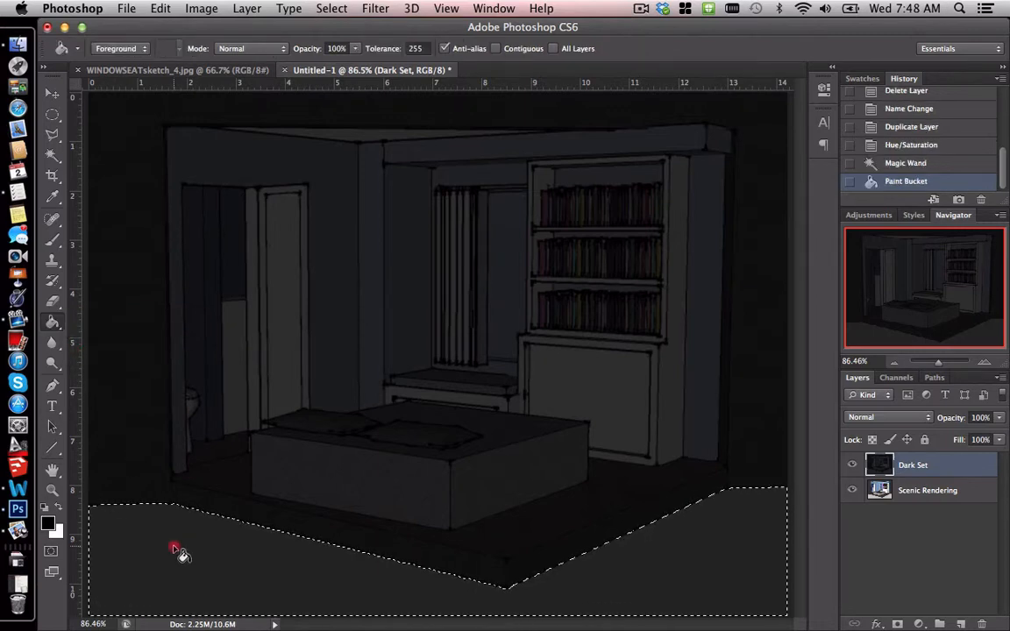
key(super+d)
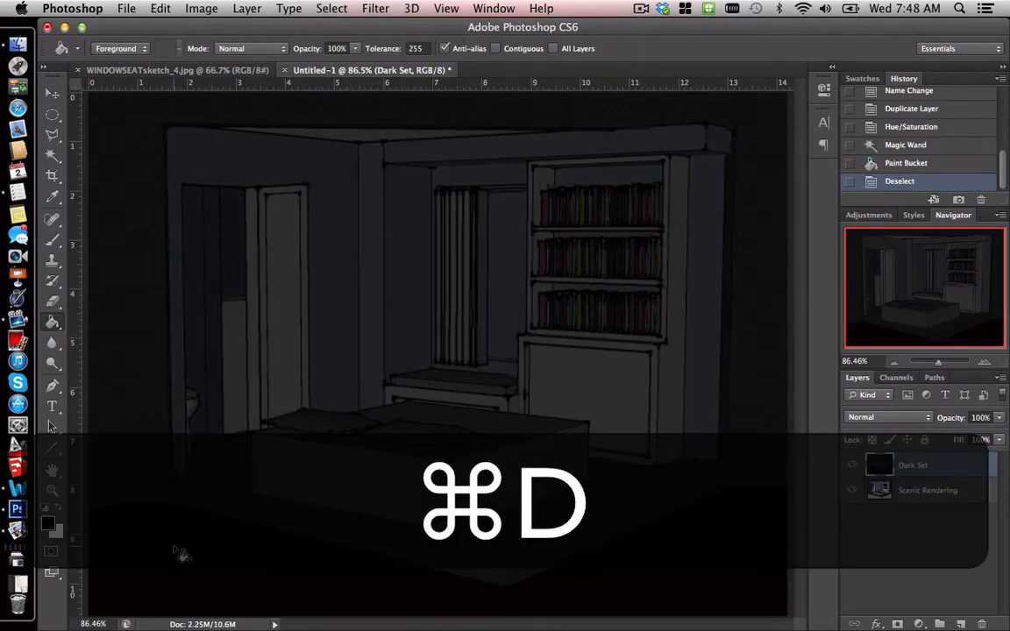
Step: Select the narrow ceiling sliver above the walls with the Magic Wand, fill it with black using the Paint Bucket, and deselect
click(52, 155)
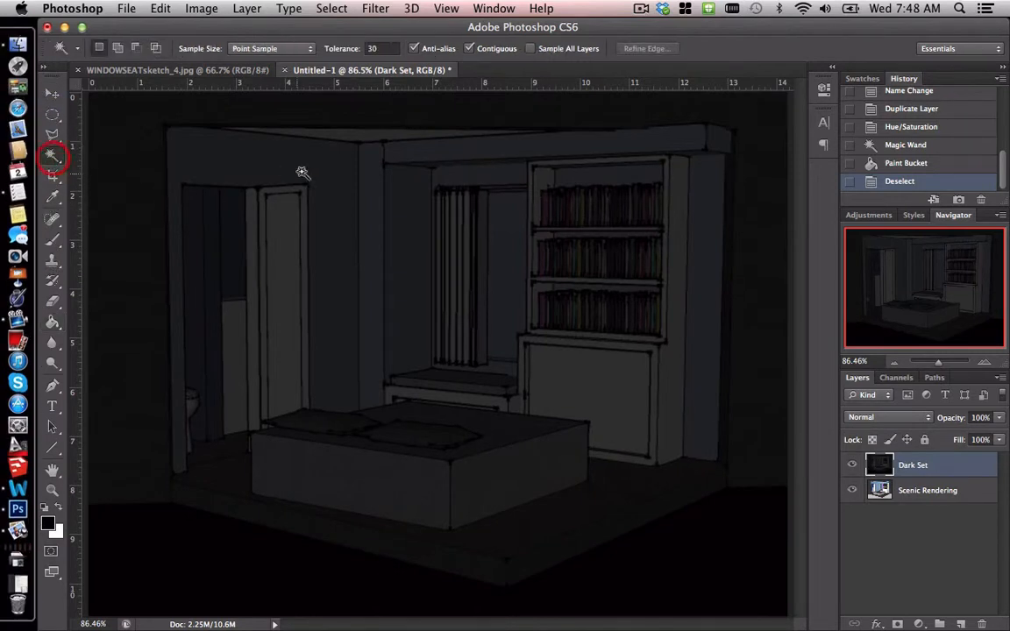
click(353, 139)
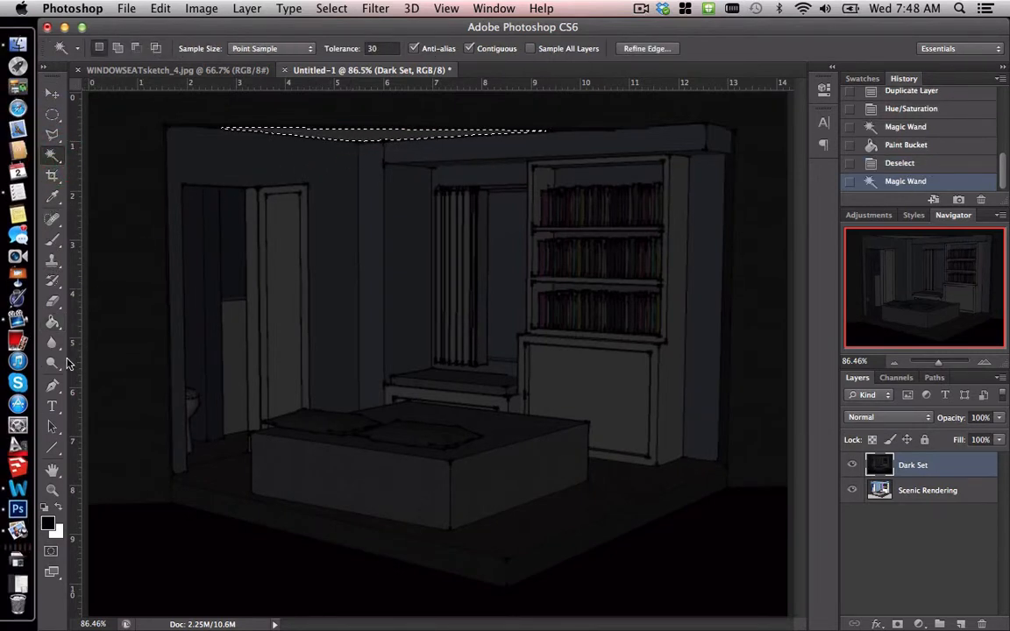
click(53, 322)
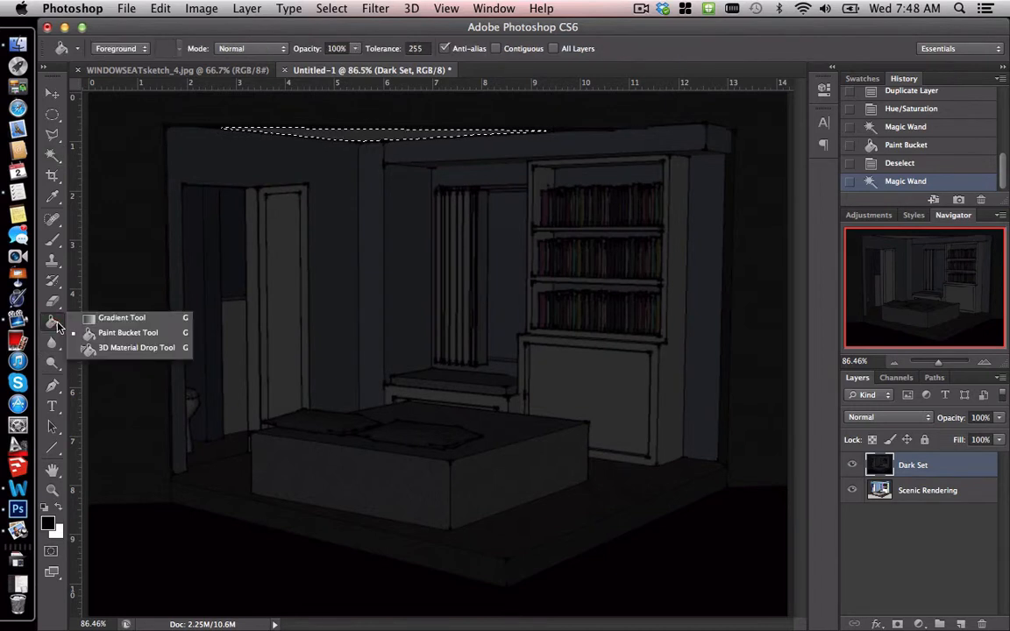
click(109, 332)
click(369, 145)
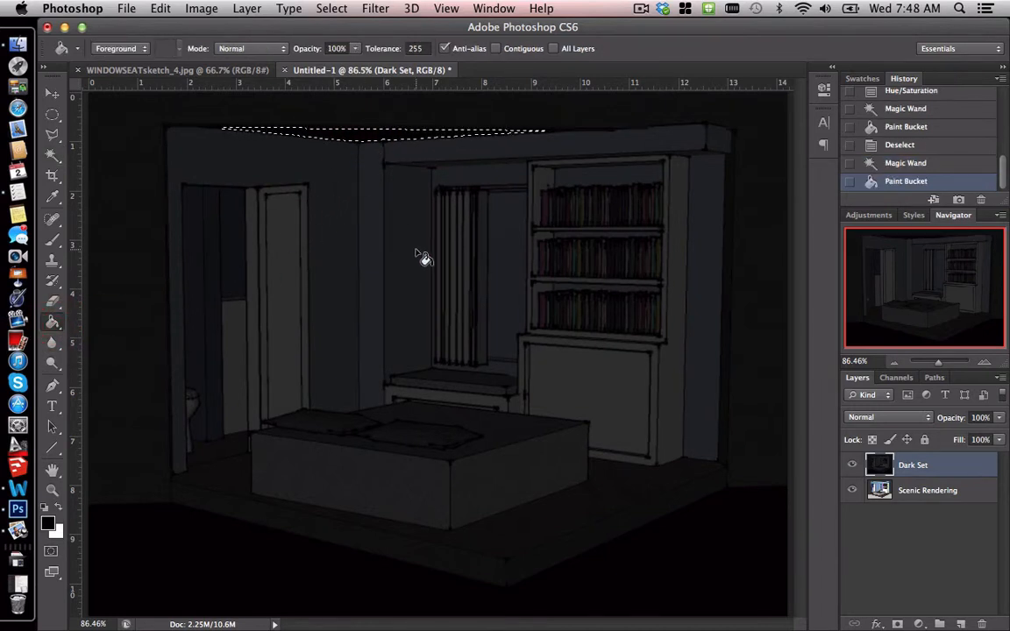
key(super+d)
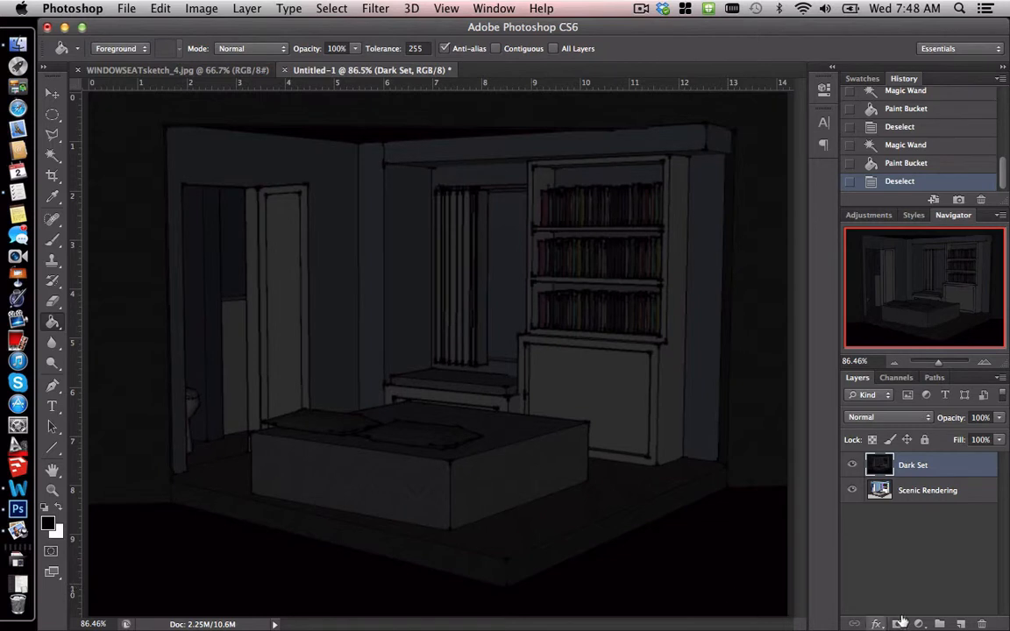
Step: Create a new layer group above the Dark Set layer and name it Sky Lights
click(939, 624)
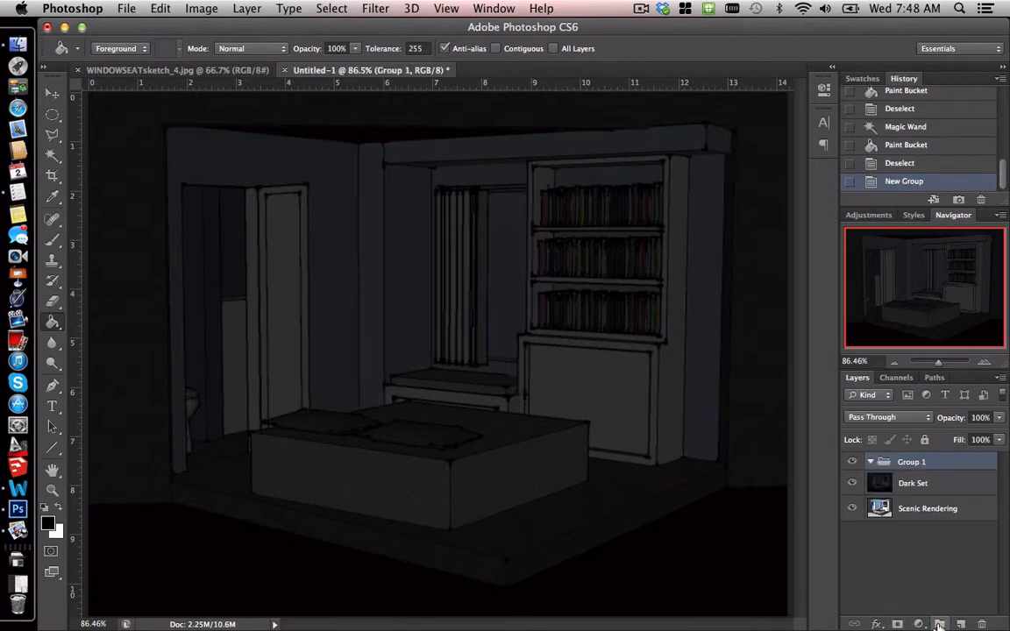
double_click(912, 462)
text(Sk)
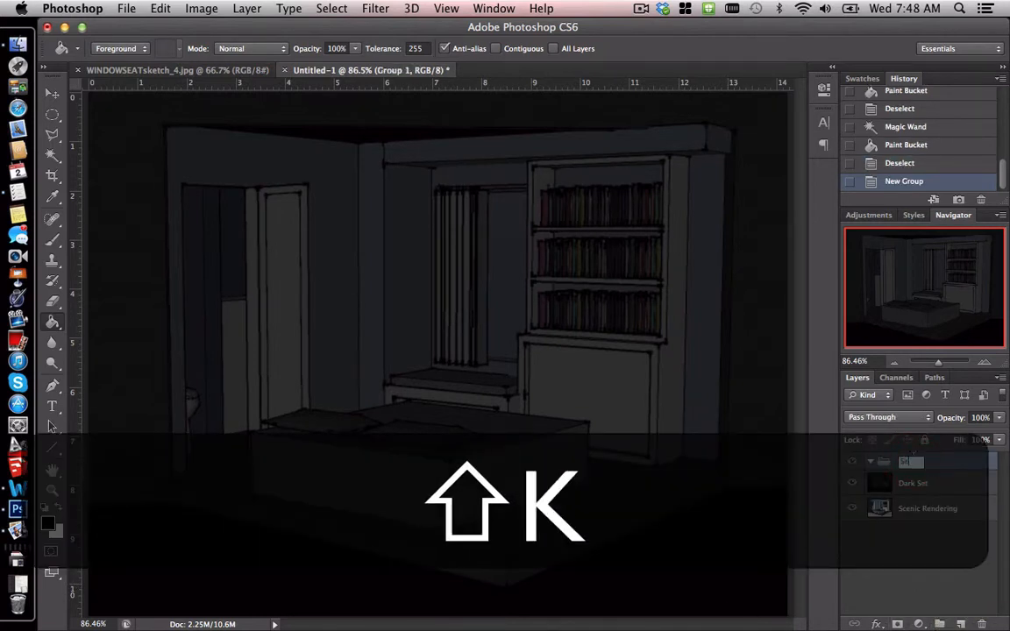
text(y Lights)
key(Return)
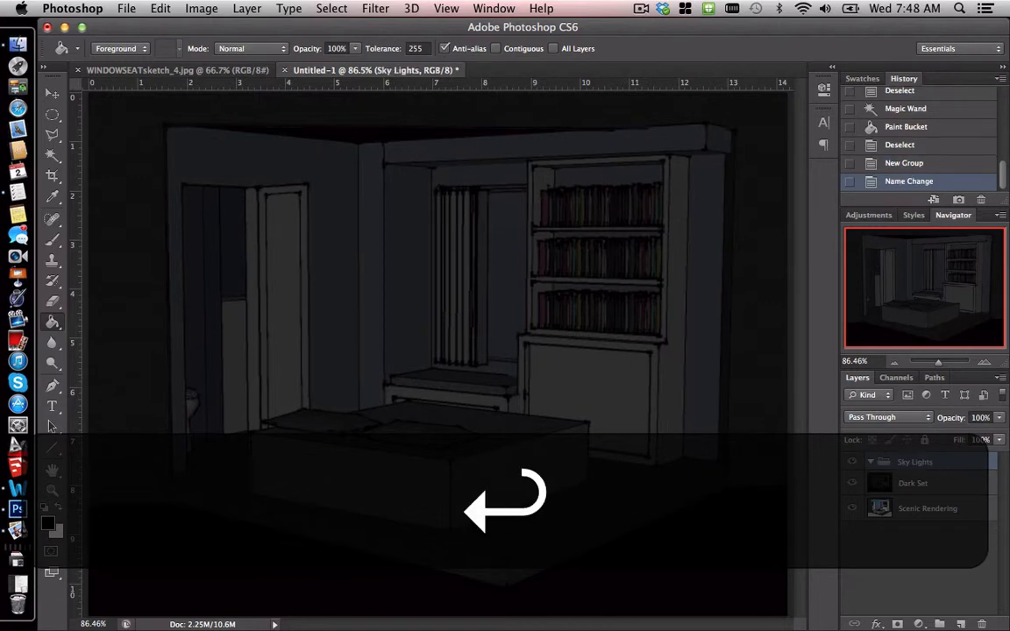
Step: Create a new layer inside the Sky Lights group and name it Bath Sky
click(959, 624)
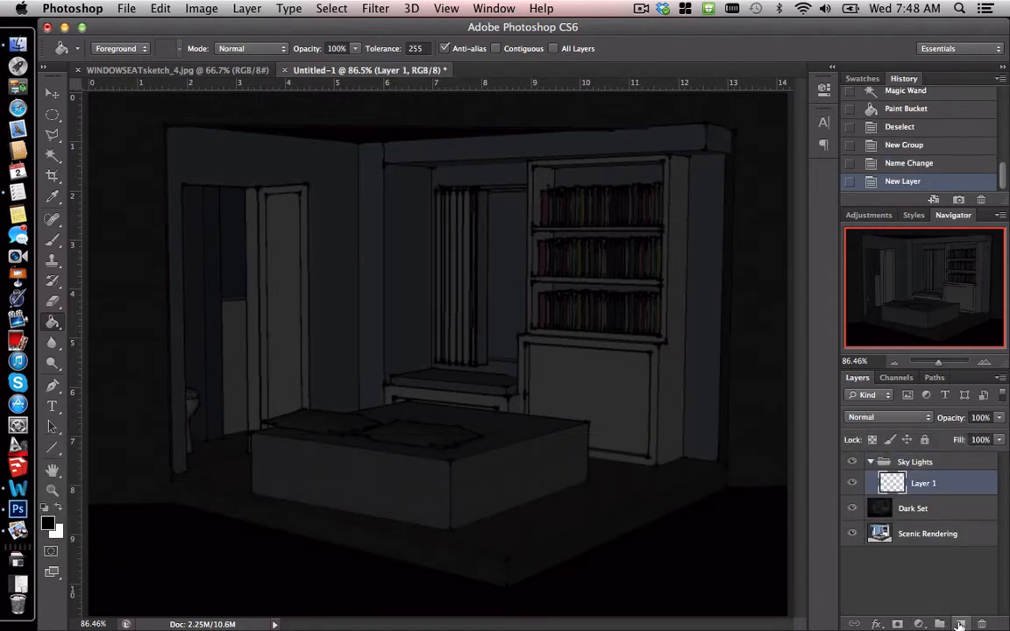
double_click(920, 485)
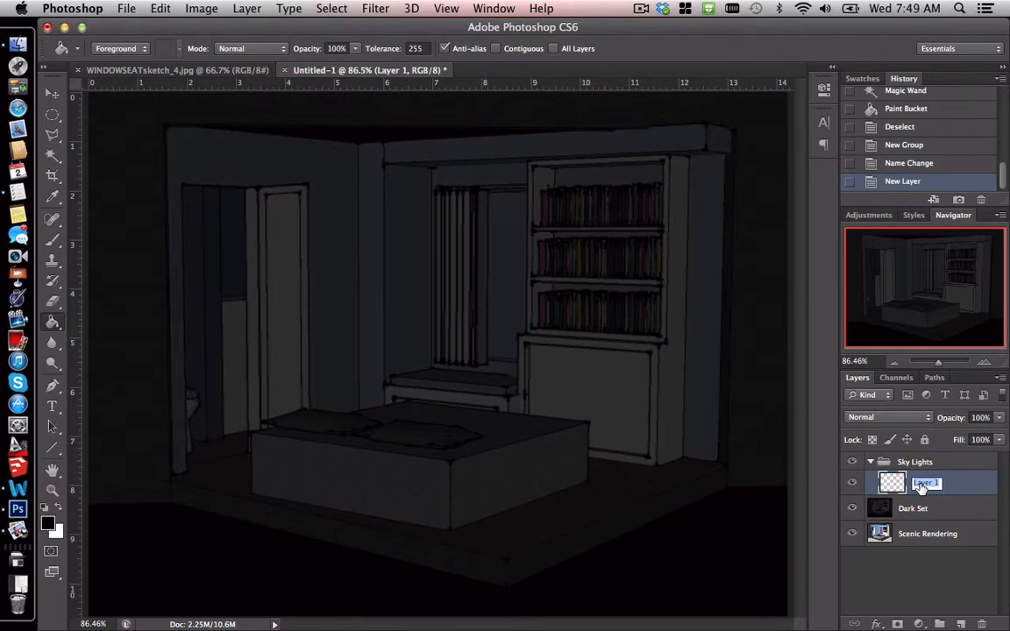
key(shift)
text(A K)
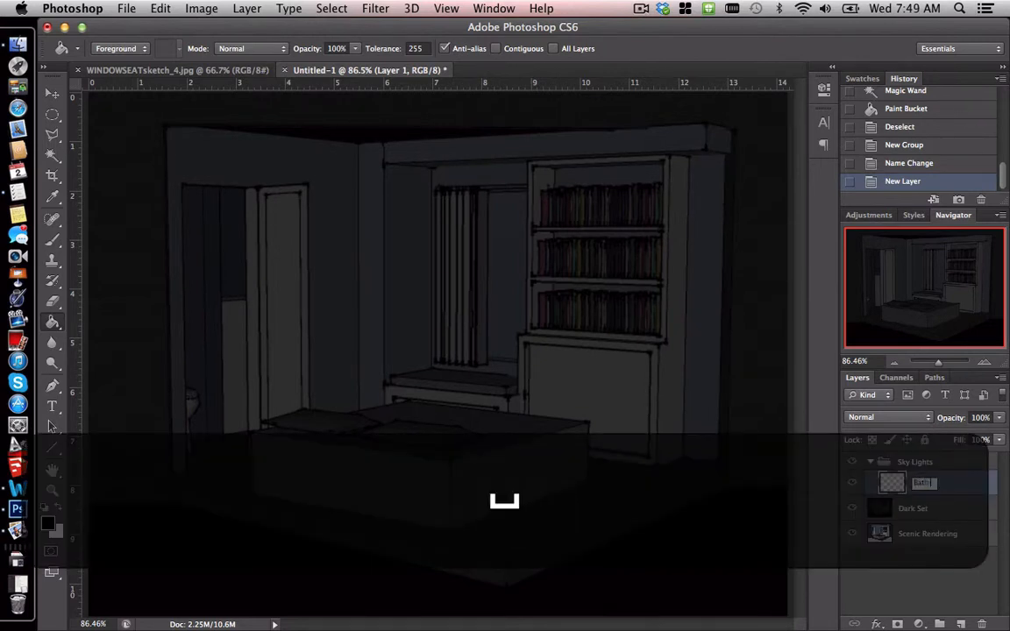
text(y)
key(Return)
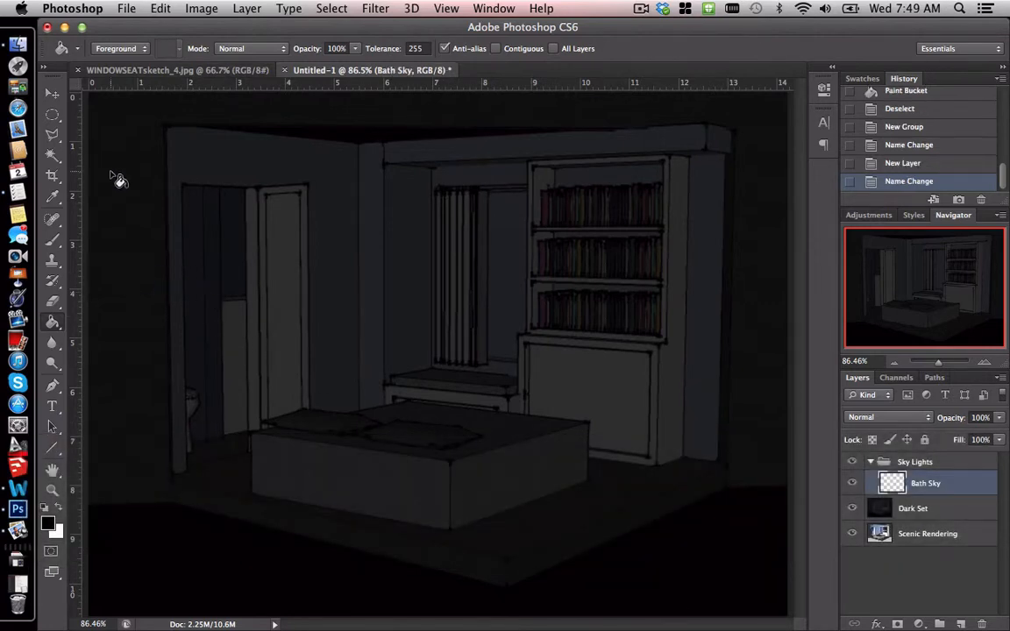
Step: Switch to Preview to check the lighting sketches in WSTM_KeyBoards.pdf, and return to Photoshop
click(18, 530)
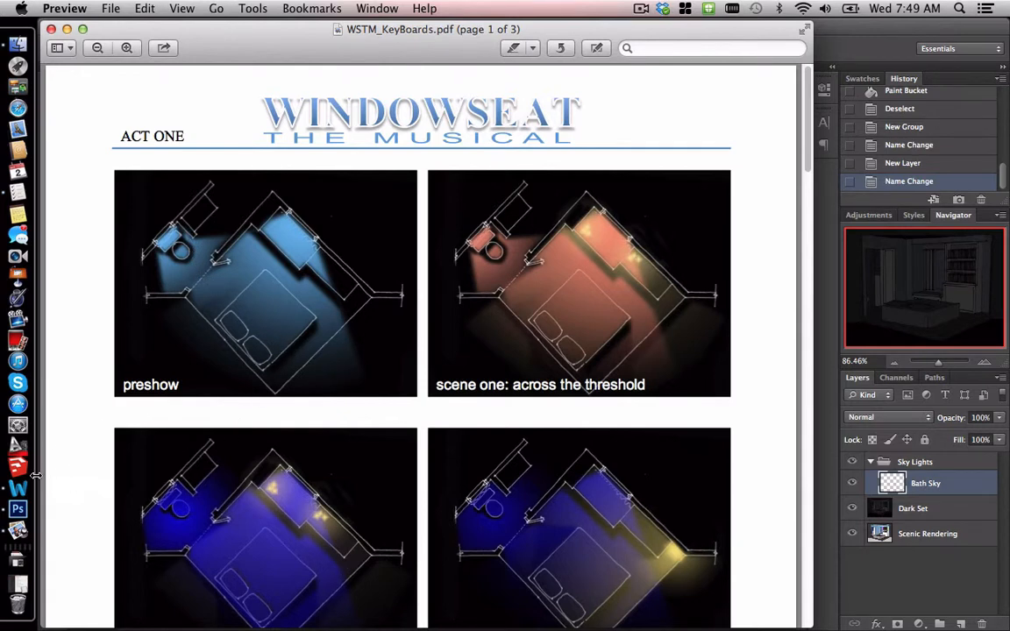
click(19, 443)
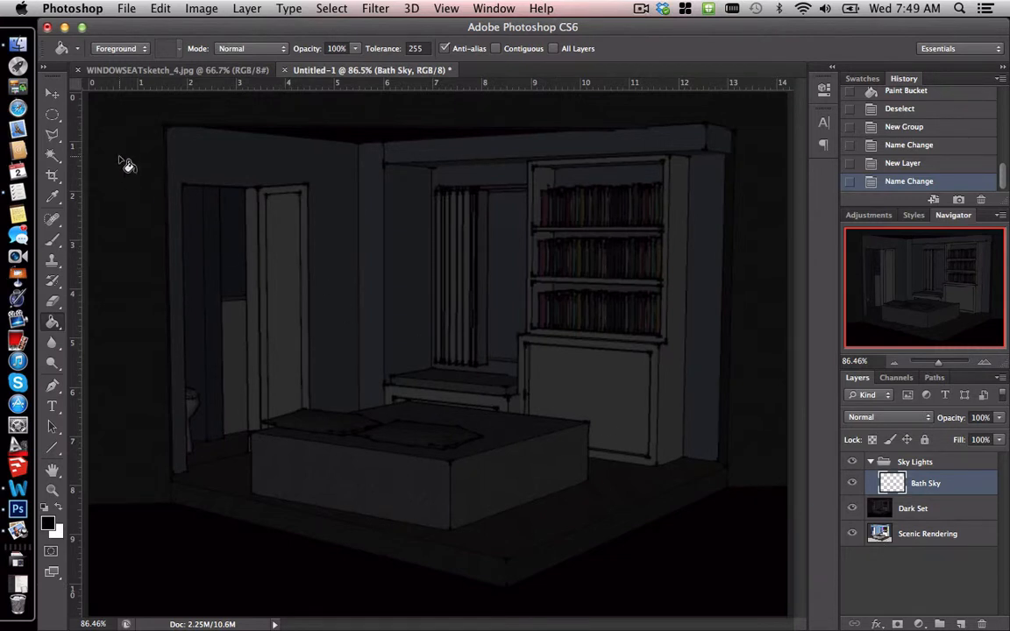
Step: Select the bath light's area with the Polygonal Lasso, from the bathroom doorway's outer edge across the room to the bookcase
click(55, 136)
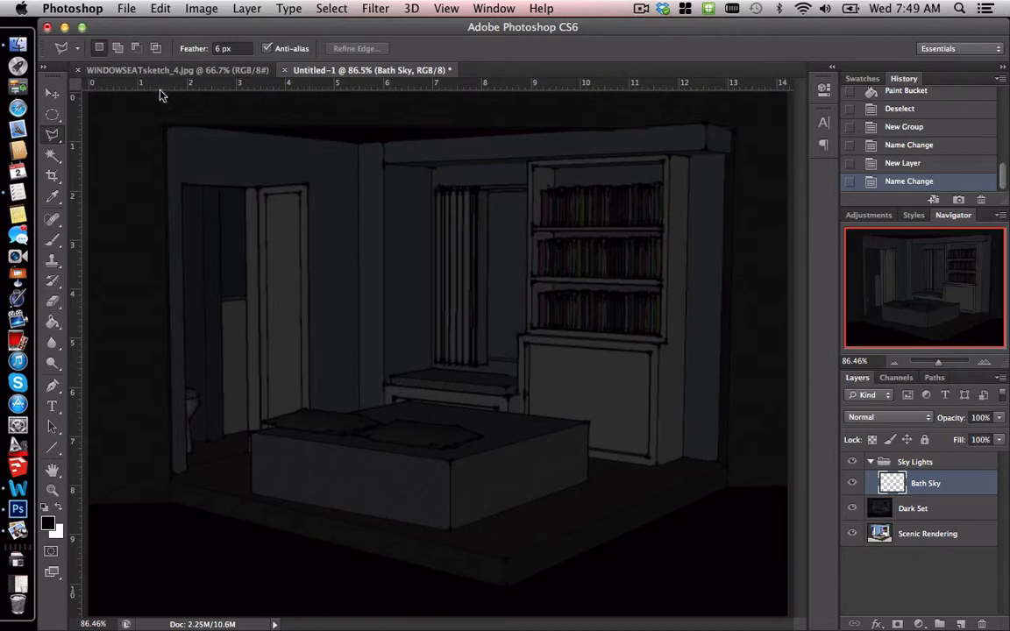
click(184, 186)
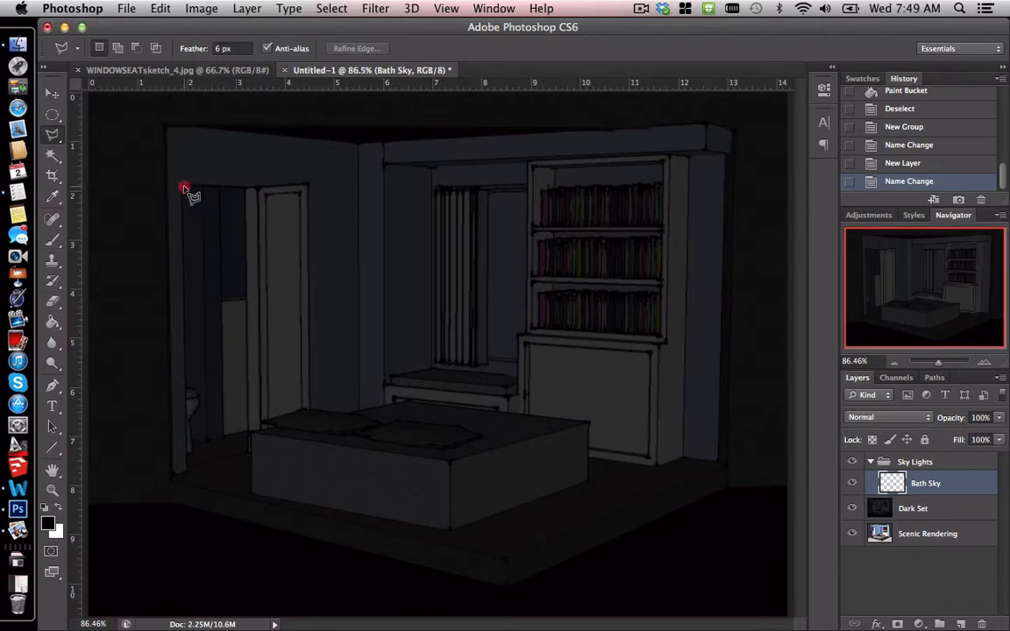
click(186, 468)
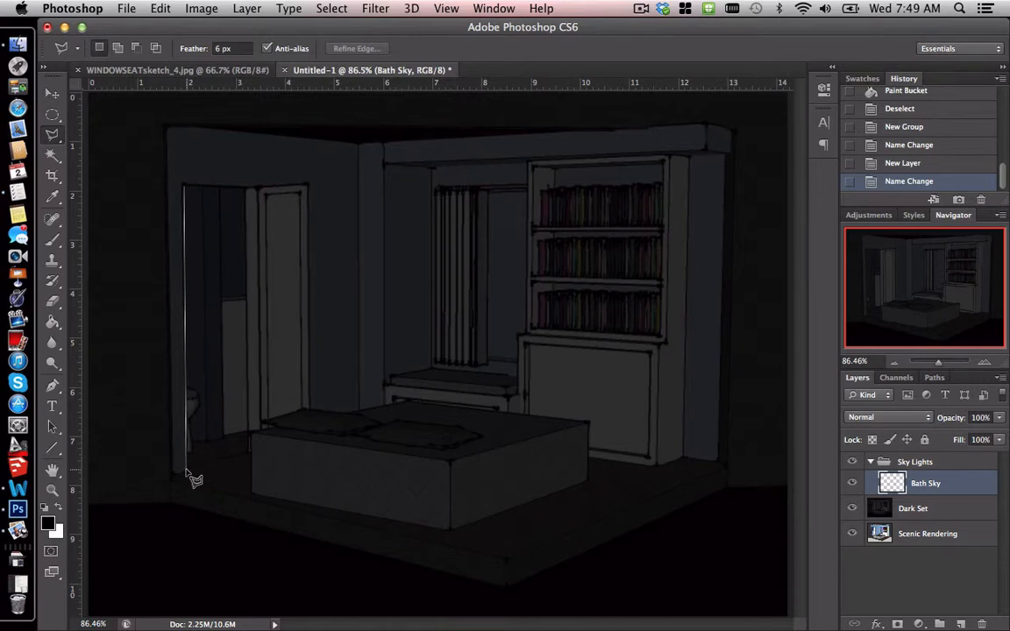
click(290, 586)
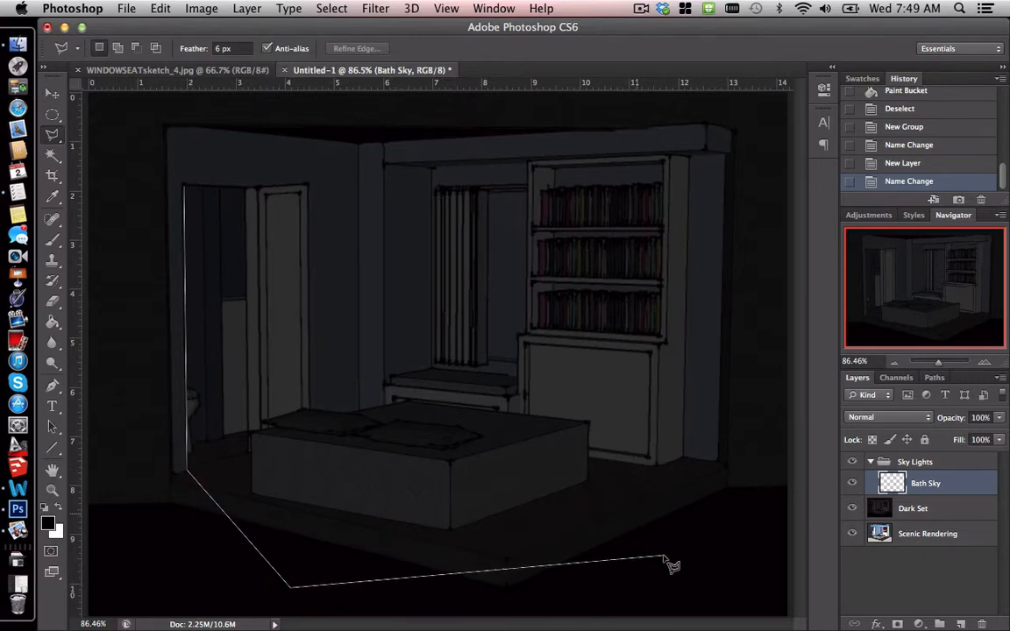
click(683, 594)
click(646, 100)
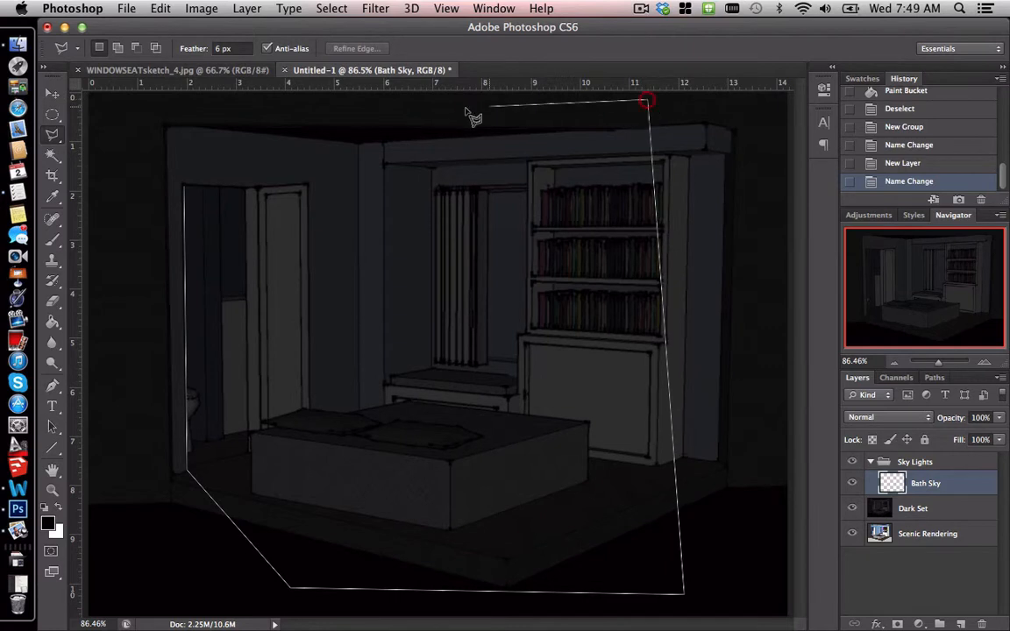
click(346, 96)
click(188, 189)
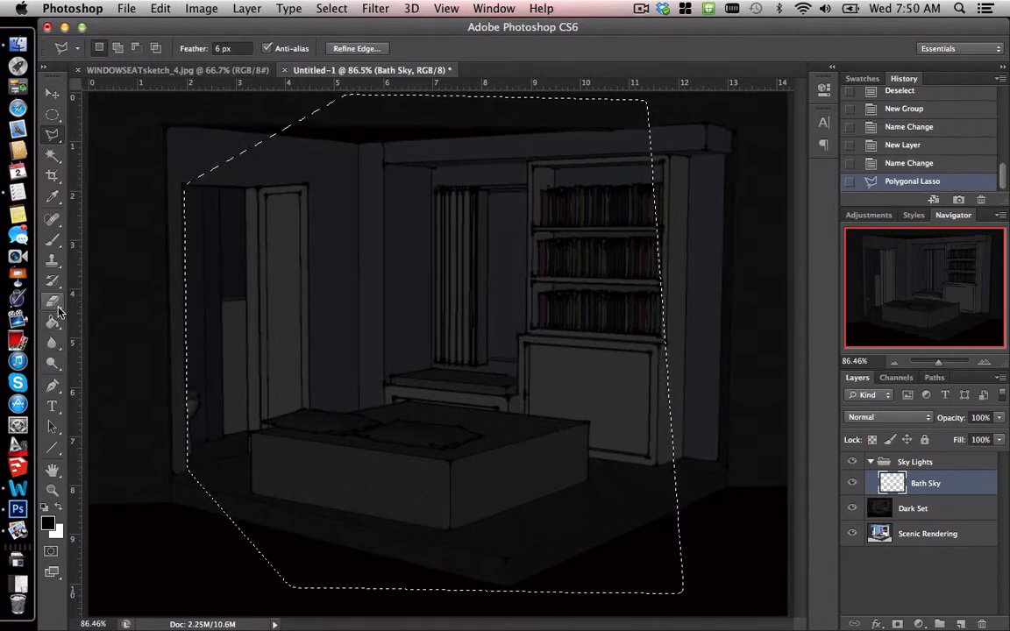
Step: Switch to the Gradient tool and set the foreground color to bright cyan, 00deff
click(53, 323)
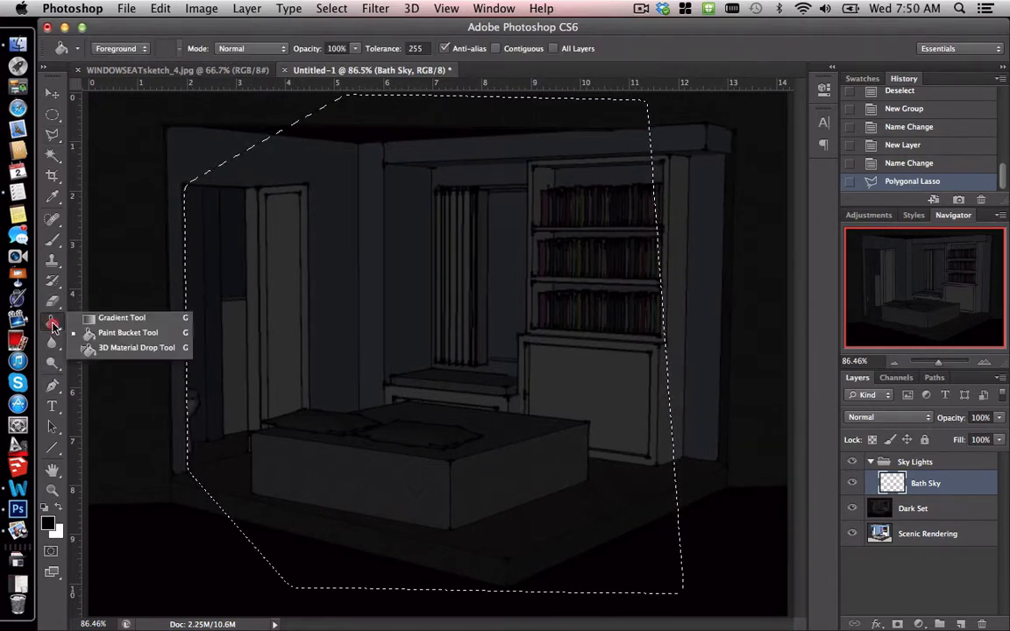
click(98, 317)
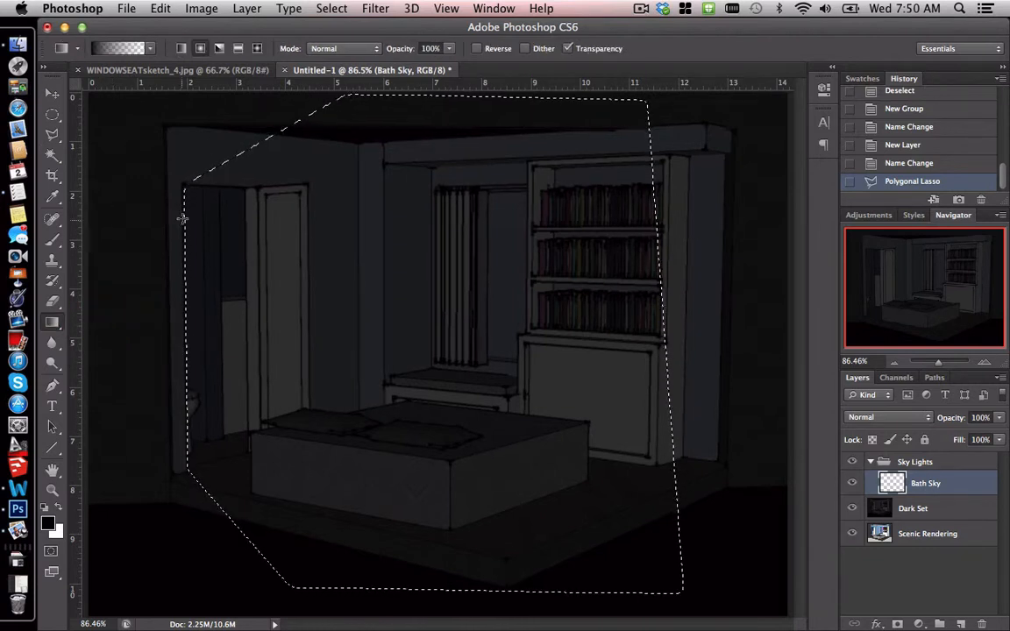
click(48, 525)
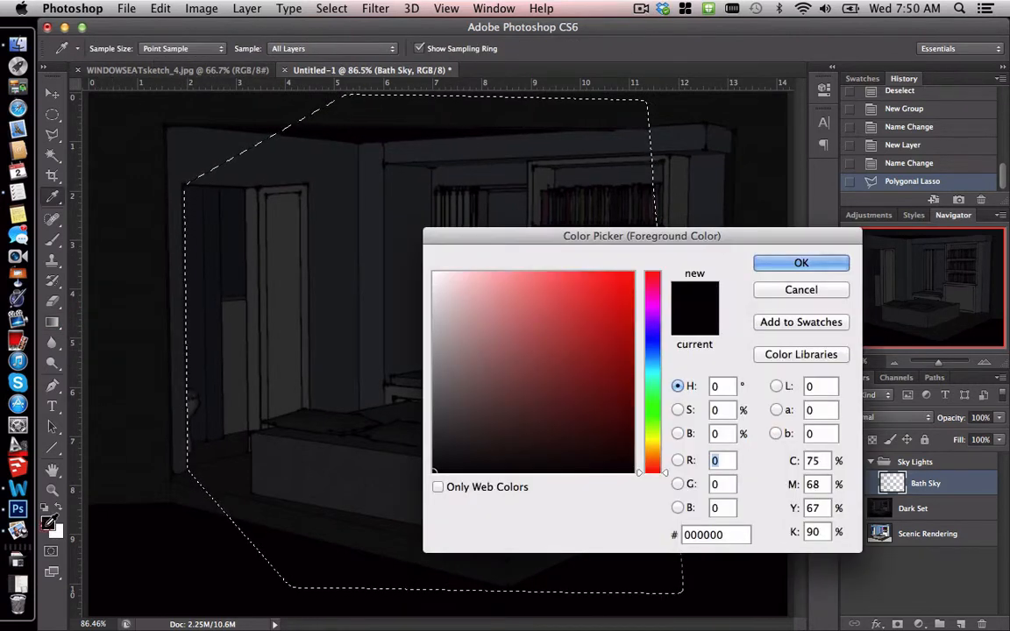
click(659, 378)
drag(572, 343, 667, 254)
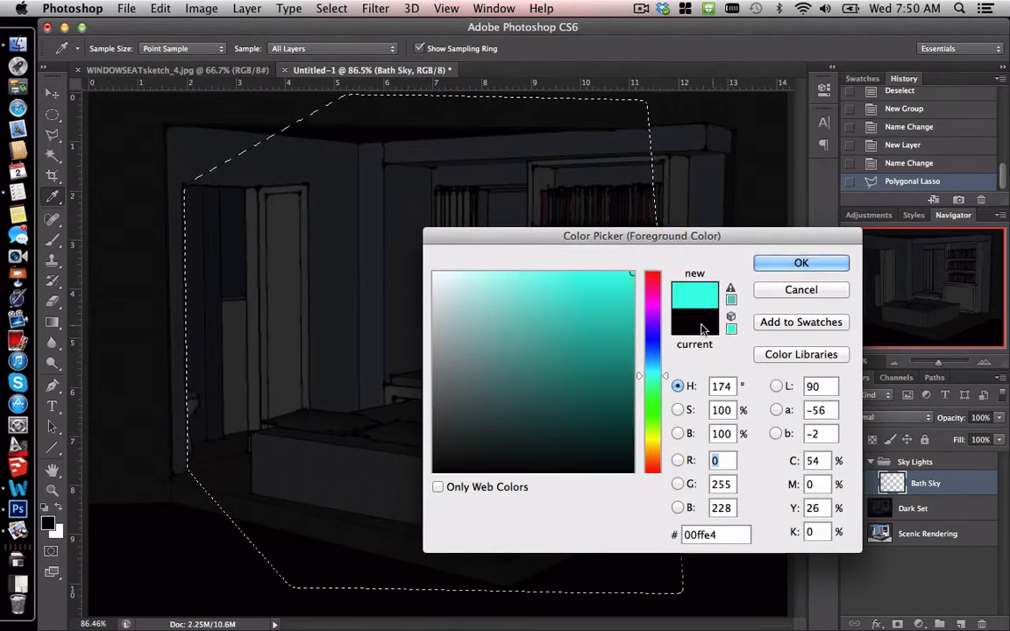
click(668, 368)
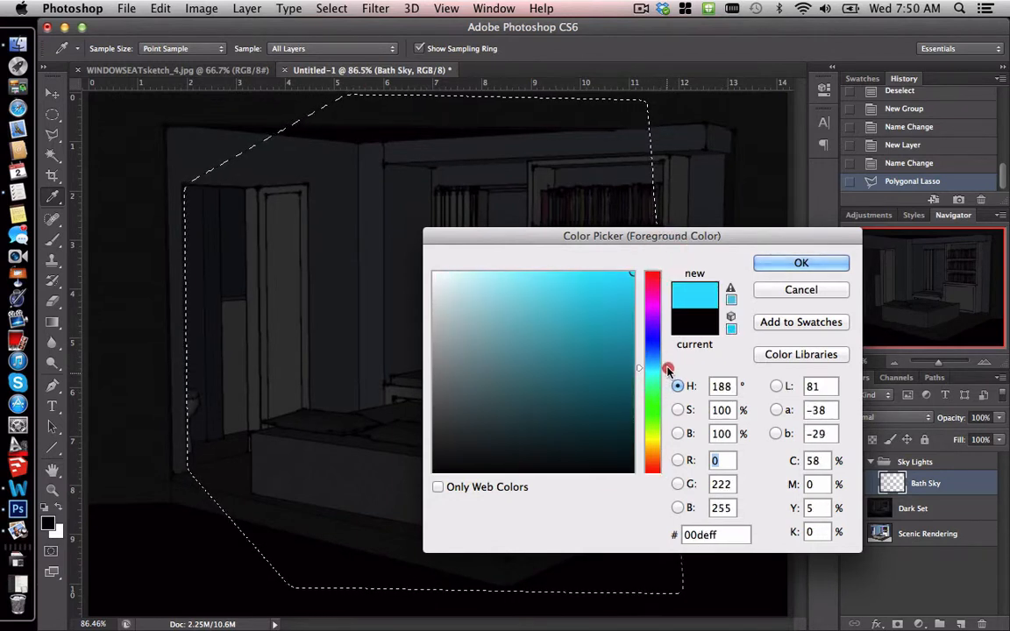
click(799, 263)
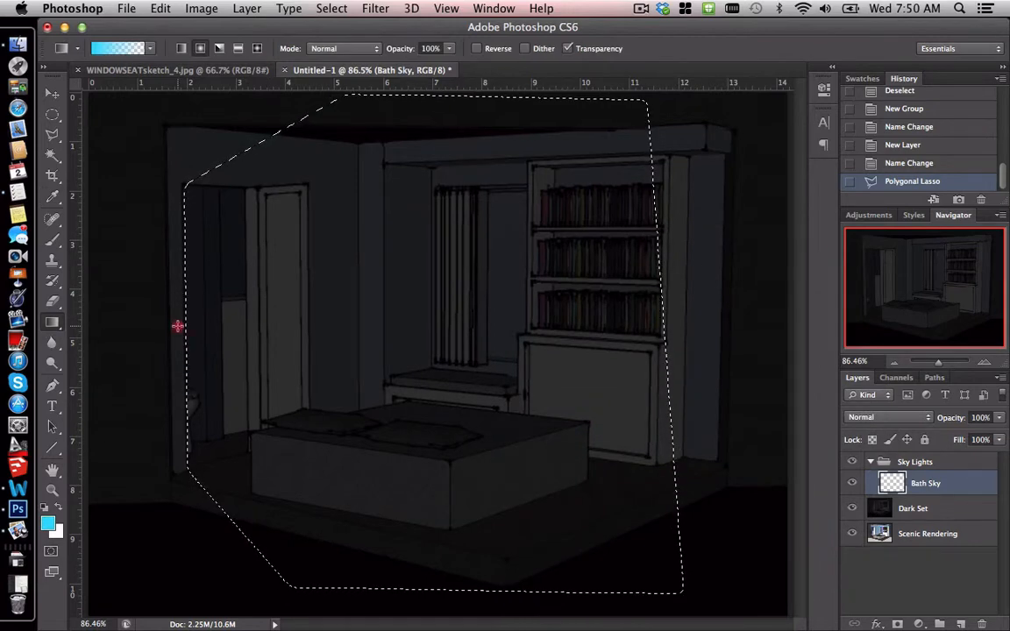
Step: Fill the selection with a radial gradient fading from the doorway's outer edge toward the bookcase, and set the Bath Sky layer's opacity to 46%
drag(178, 326, 604, 356)
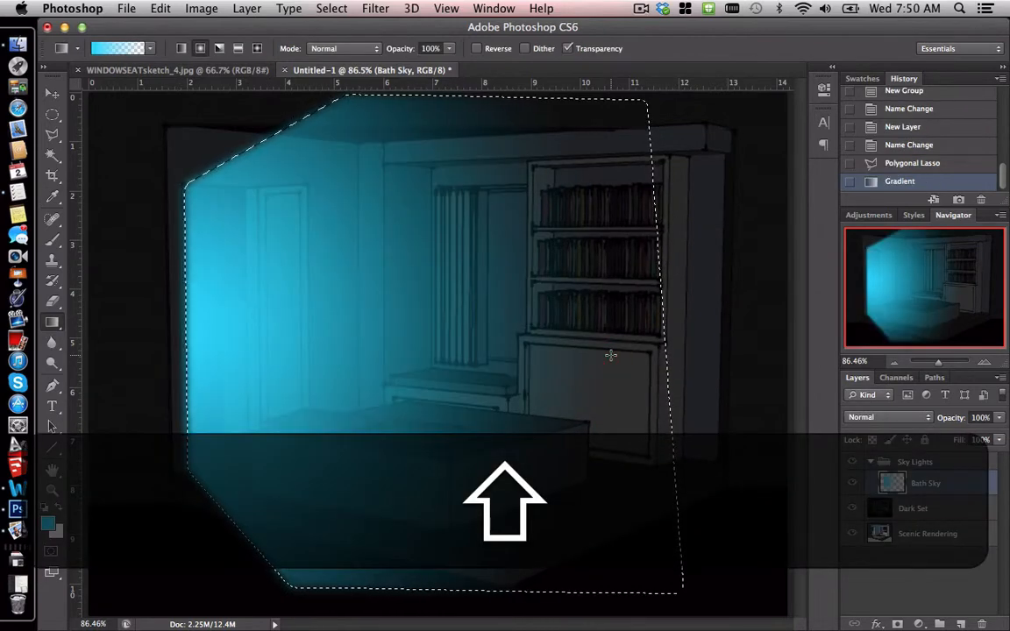
key(super+d)
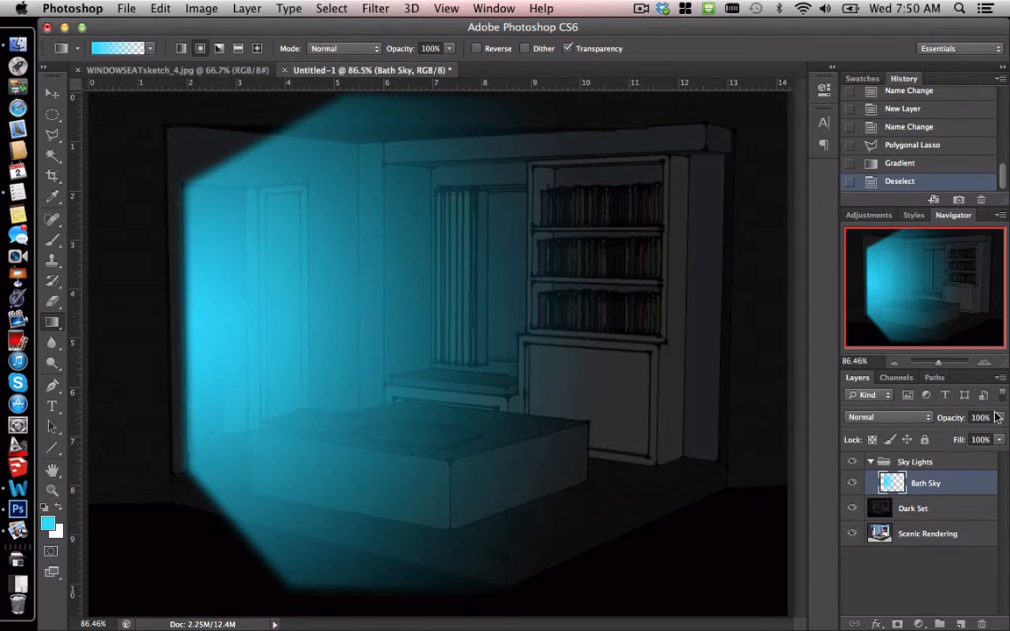
drag(998, 417, 958, 440)
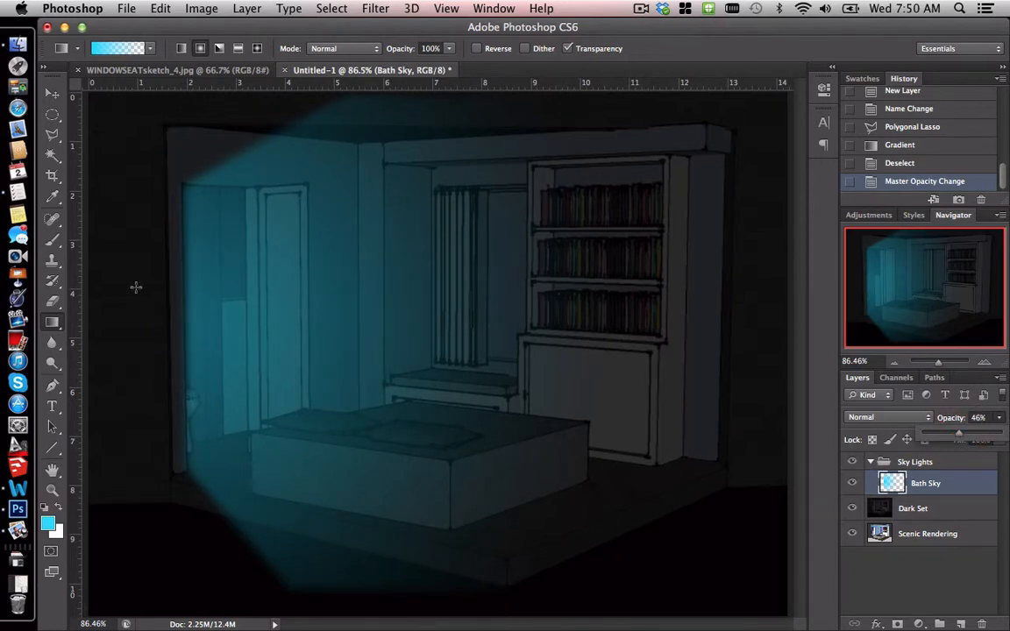
Step: Outline the platform's front face with the Polygonal Lasso and cut the light from it on the Bath Sky layer
click(52, 135)
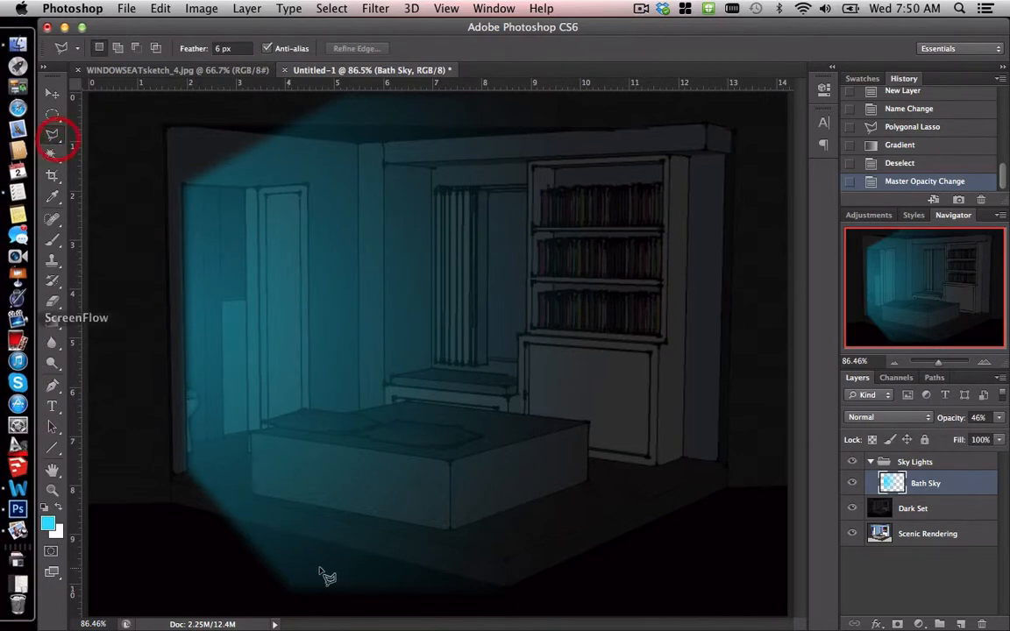
click(199, 490)
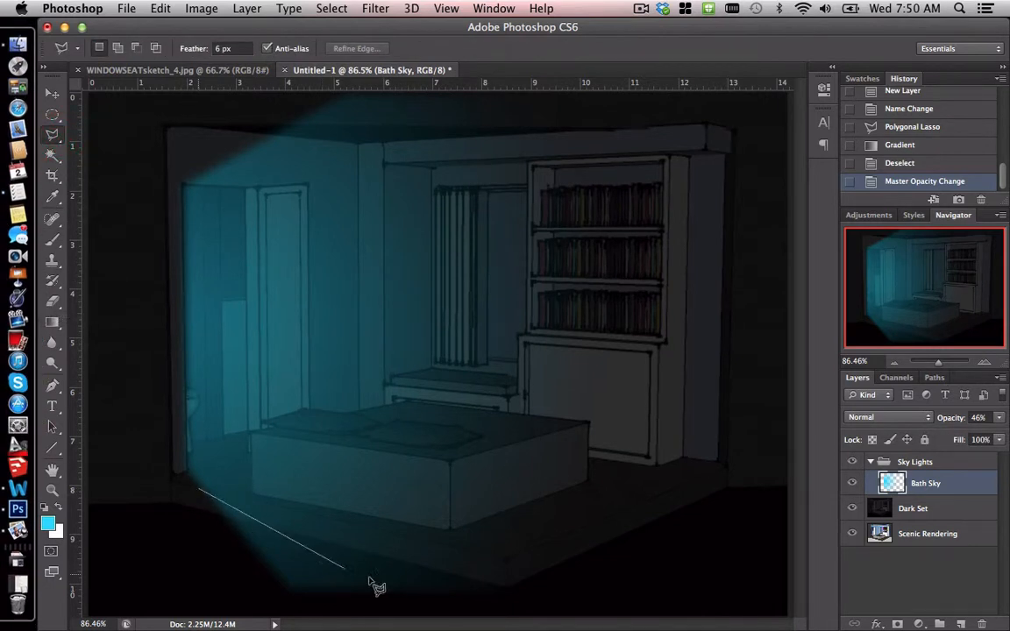
click(490, 602)
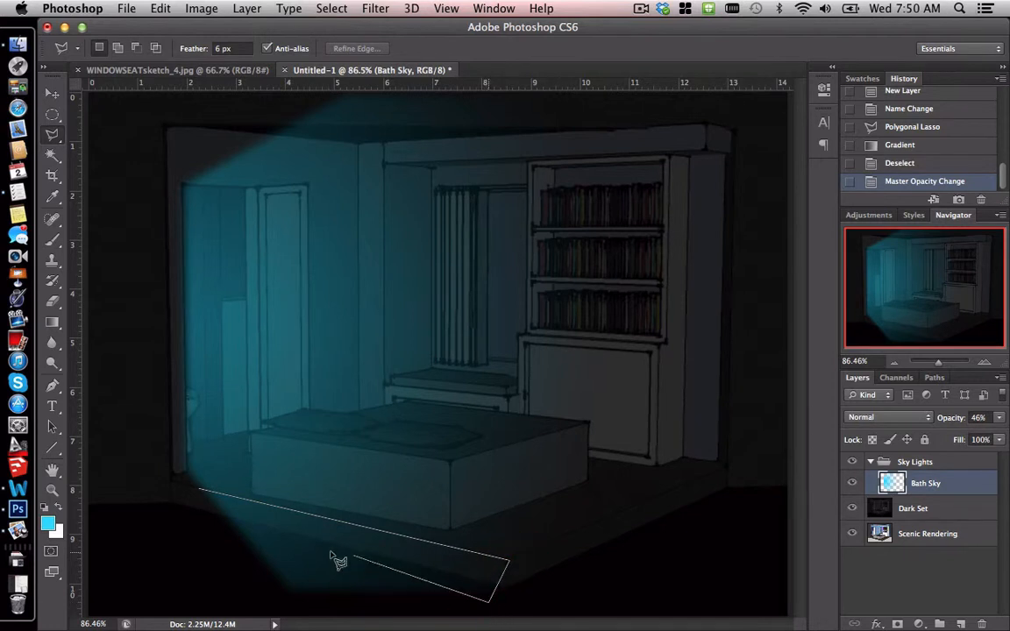
click(224, 530)
click(203, 493)
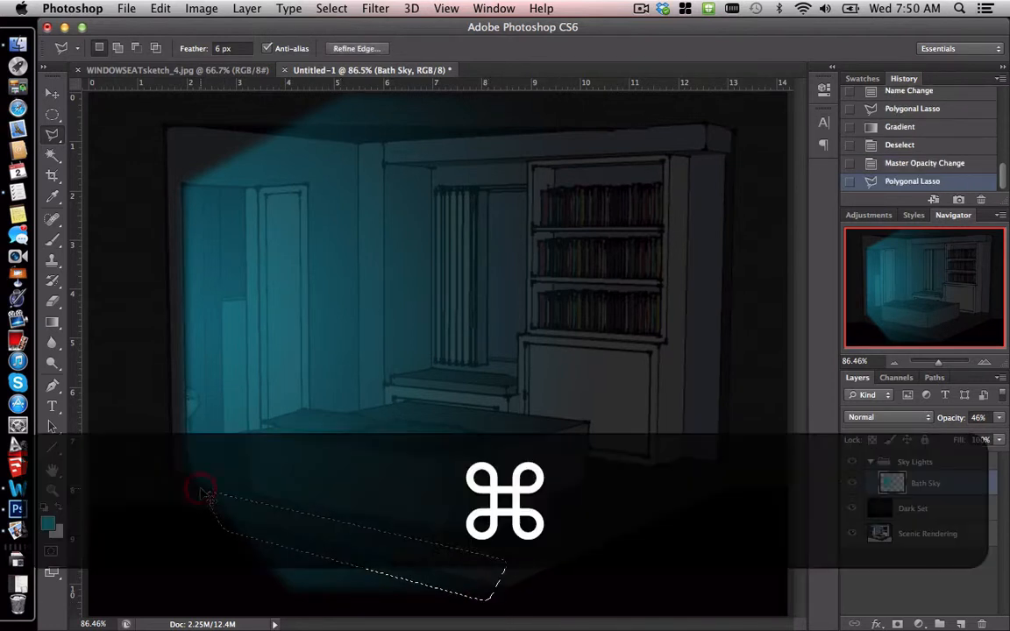
key(super+x)
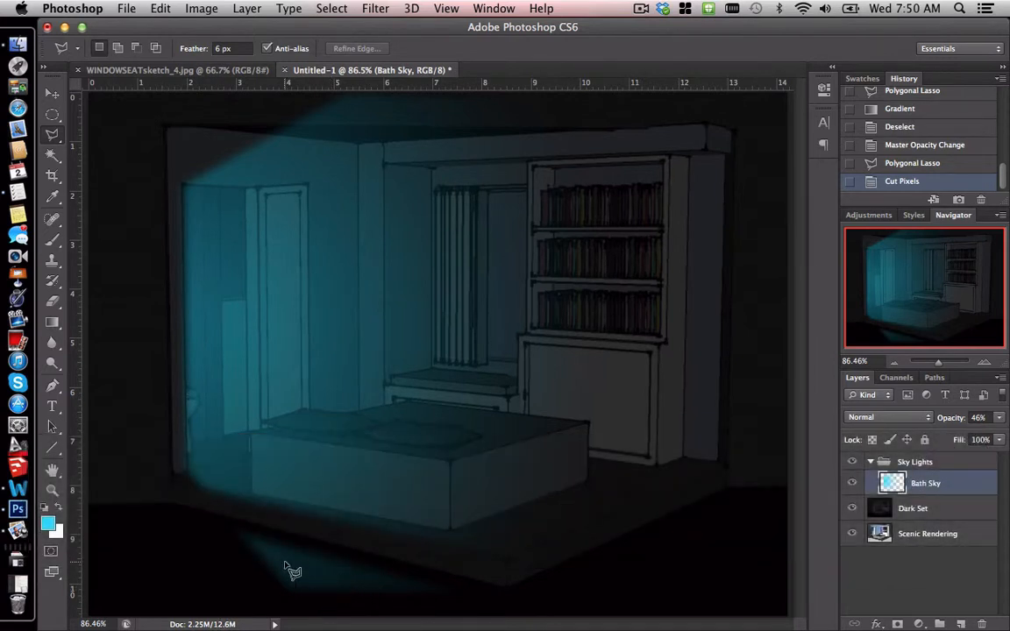
Step: Outline the bed's two front-facing sides and the floor shadow beside them with the Polygonal Lasso, and cut the light there
click(252, 494)
click(479, 552)
click(626, 501)
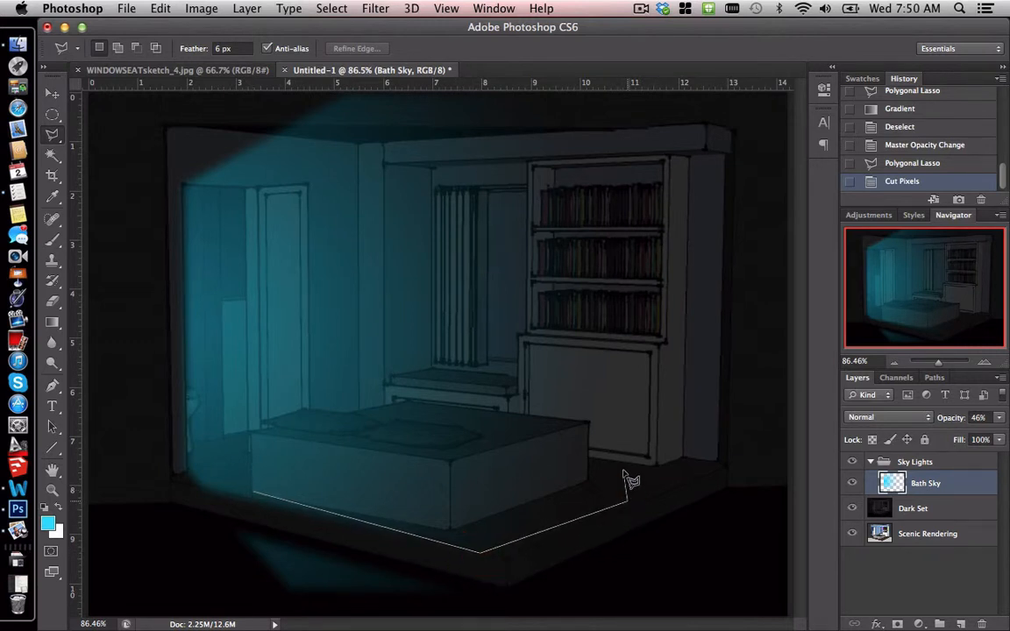
click(588, 422)
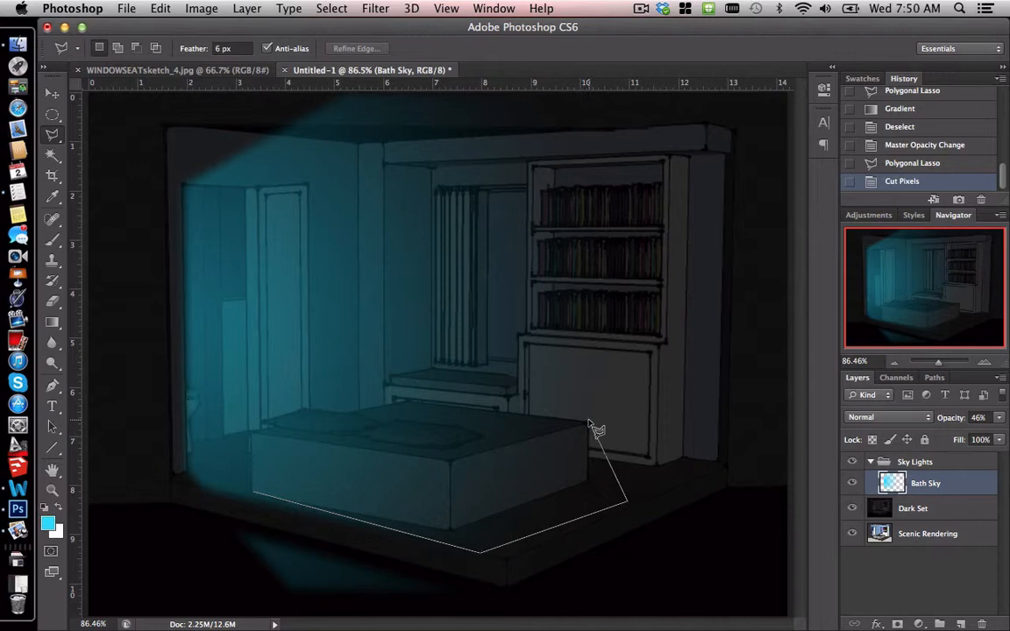
click(451, 464)
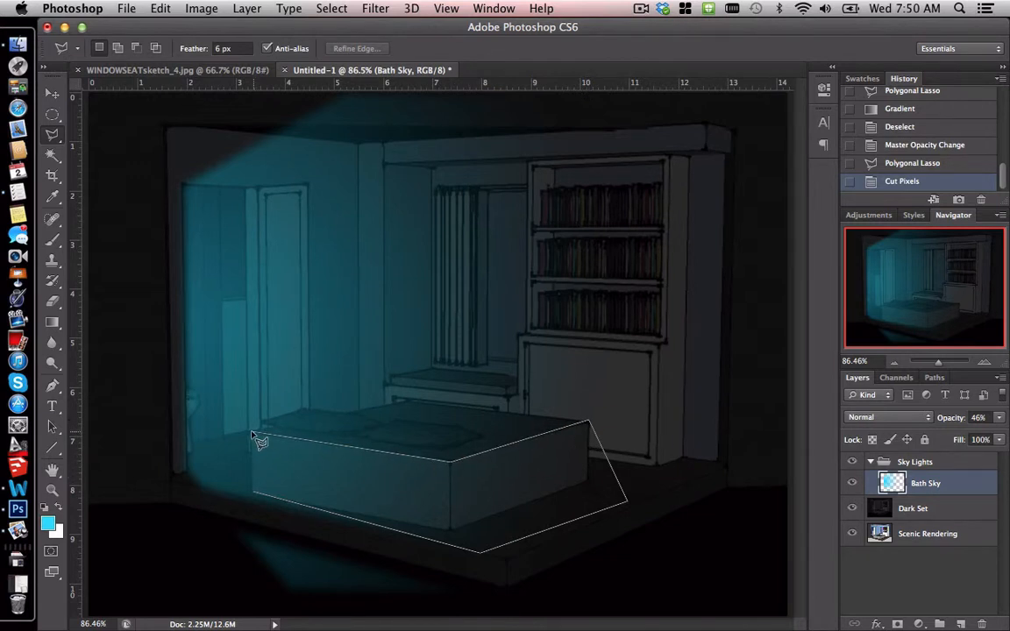
click(252, 433)
click(258, 497)
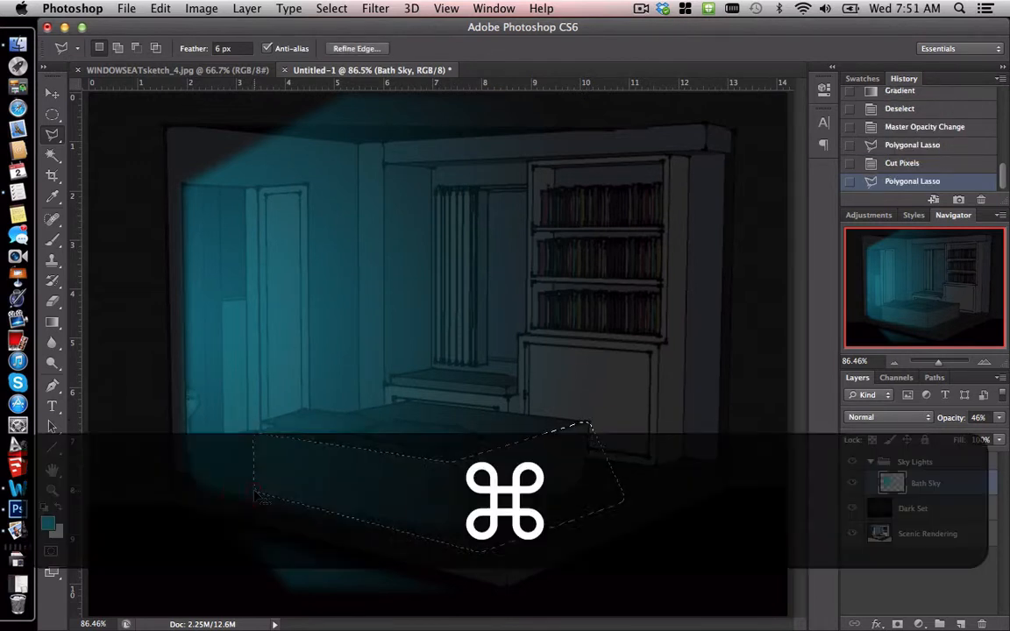
key(super+x)
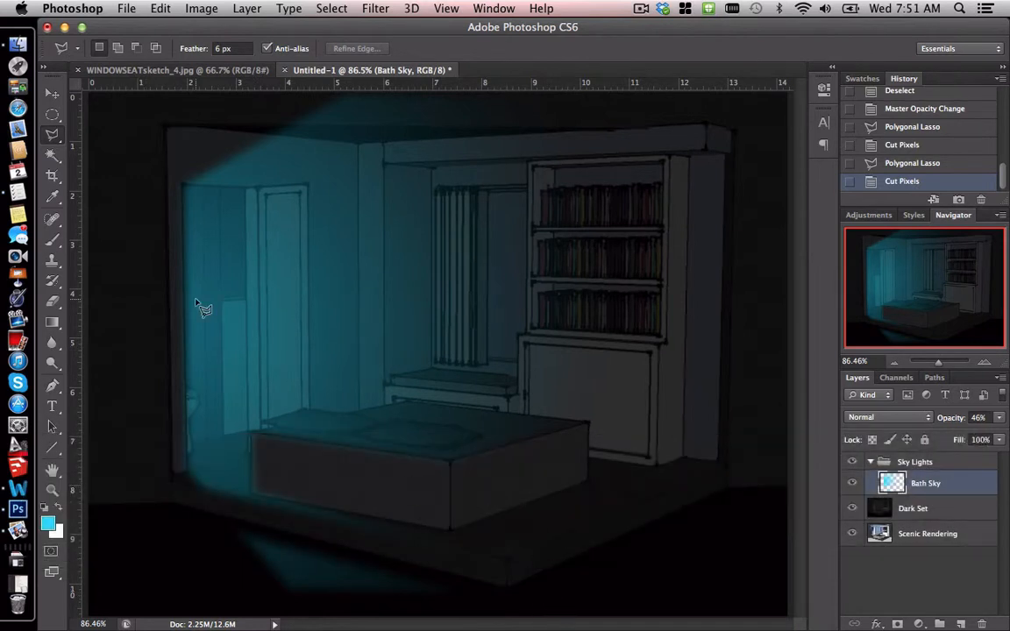
Step: Erase the light along the shaded front edges of both pillows with a 16 px Eraser at 61% flow
click(51, 300)
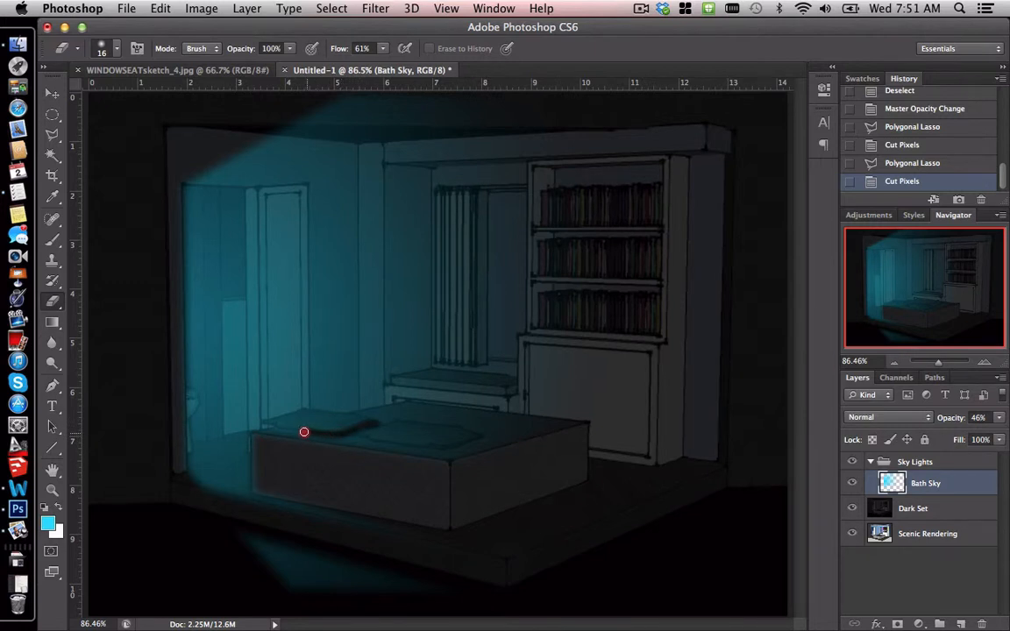
drag(284, 431, 277, 428)
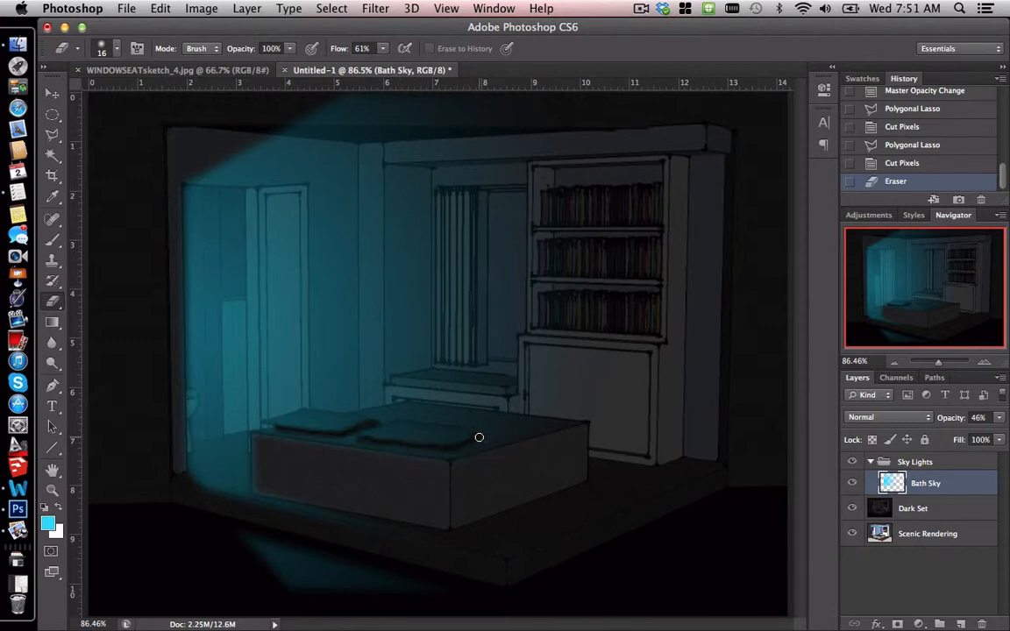
drag(480, 438, 420, 433)
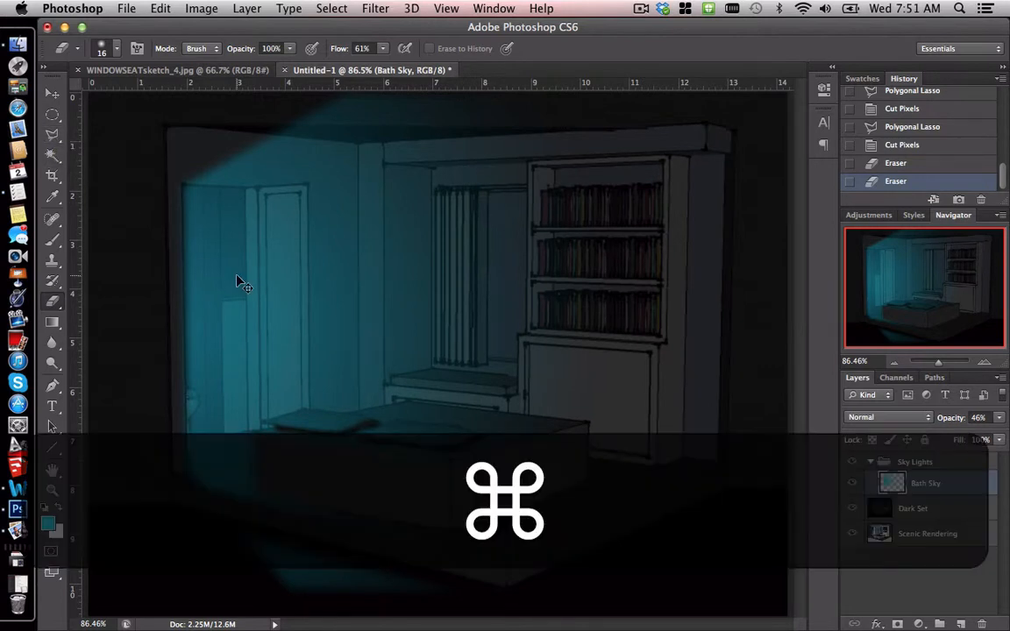
Step: Save the document to the Desktop in Photoshop format as WSTM_Storyboards.psd
key(super+s)
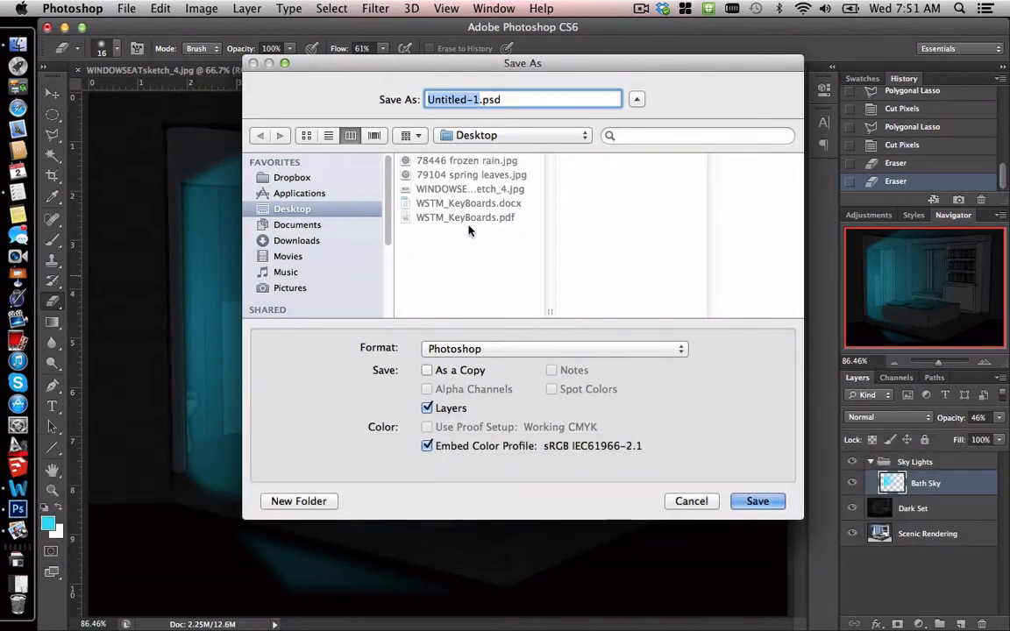
text(WSTM_S)
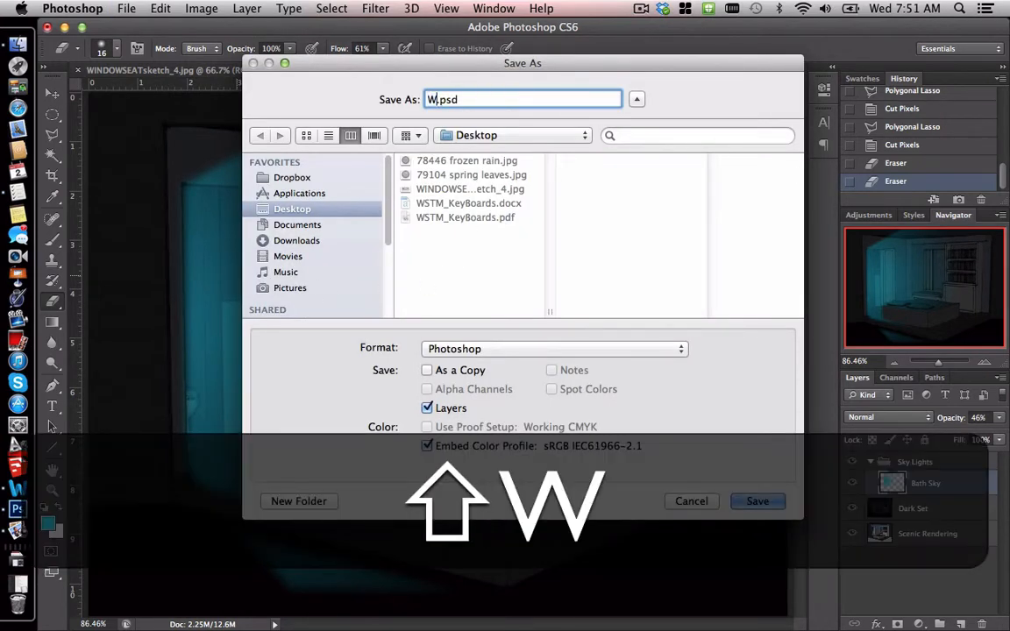
text(toryb)
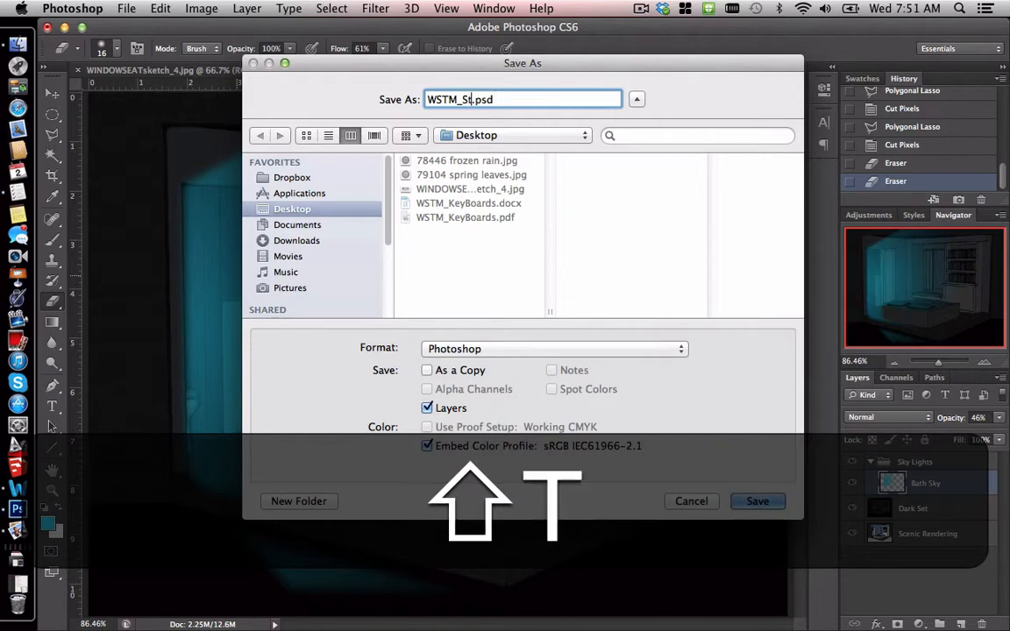
key(BackSpace)
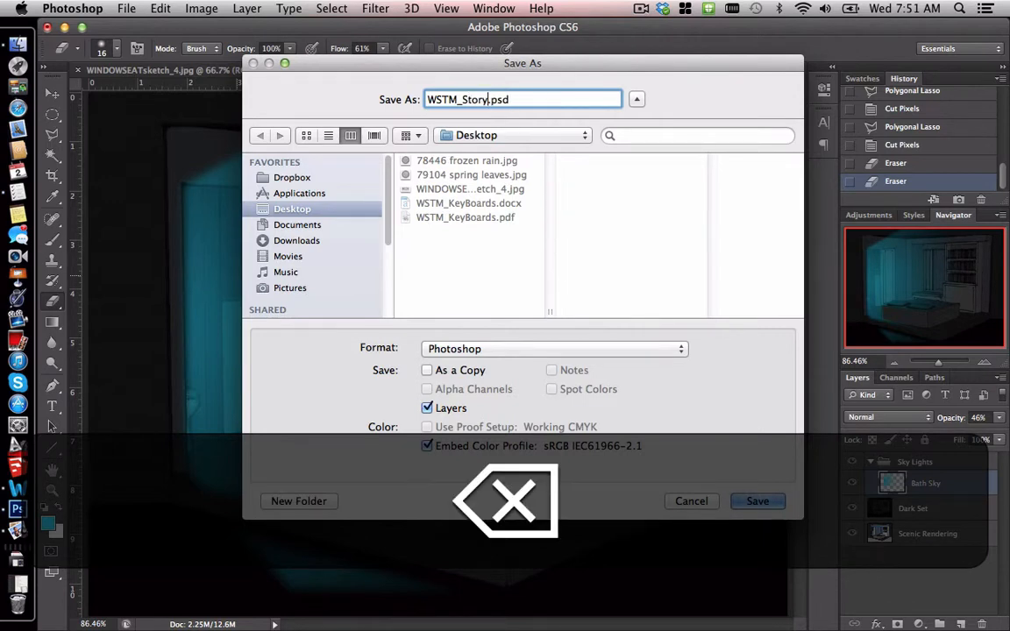
text(boards)
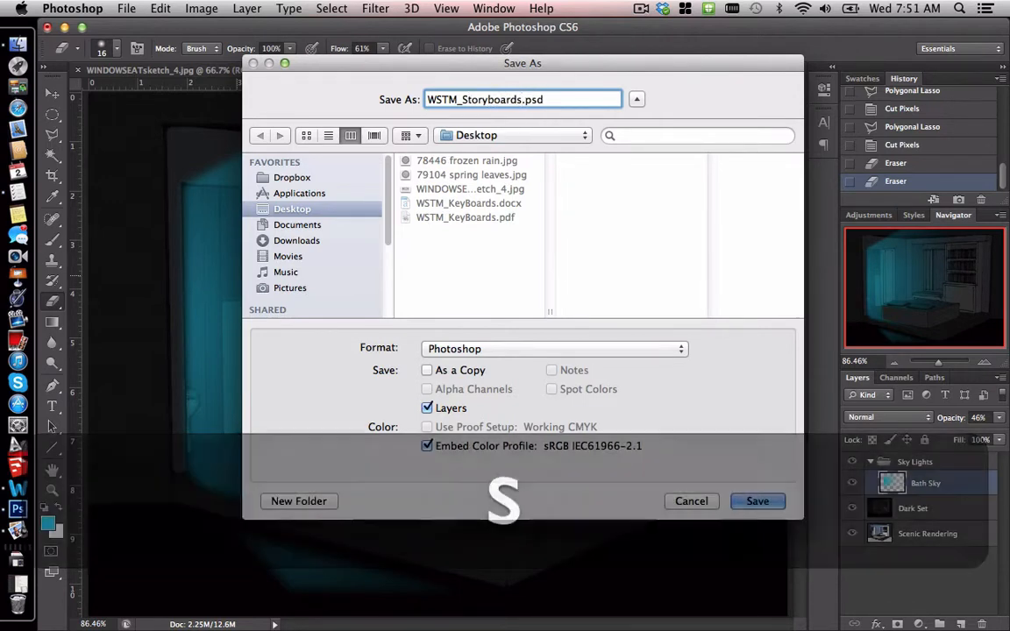
key(Return)
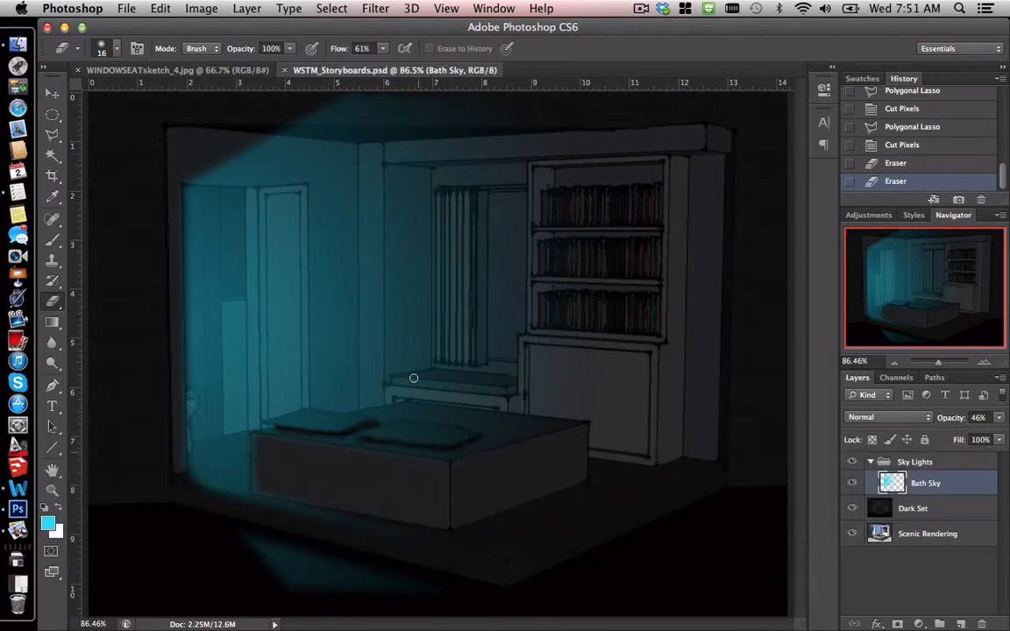
Step: Duplicate the Bath Sky layer as Bath Sky No Haze and hide the original Bath Sky layer
click(51, 134)
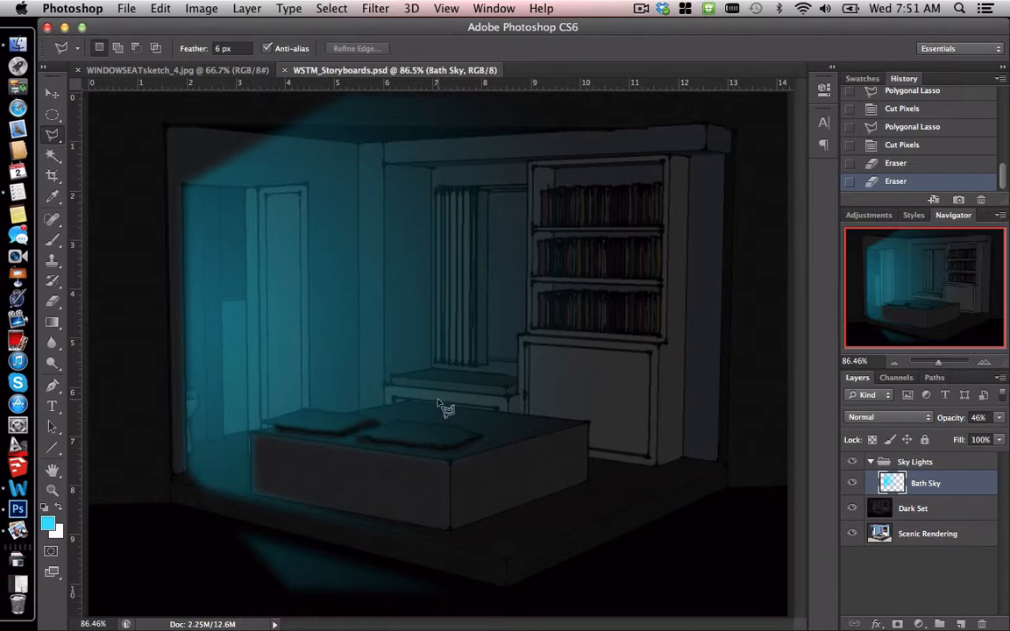
key(ctrl)
ctrl+click(957, 485)
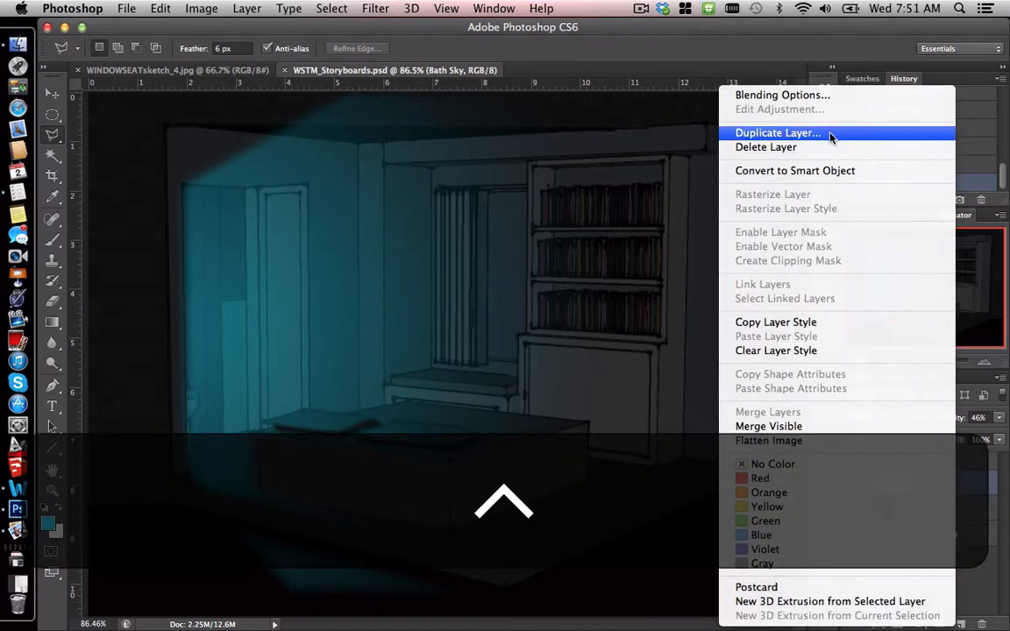
click(744, 118)
text(B)
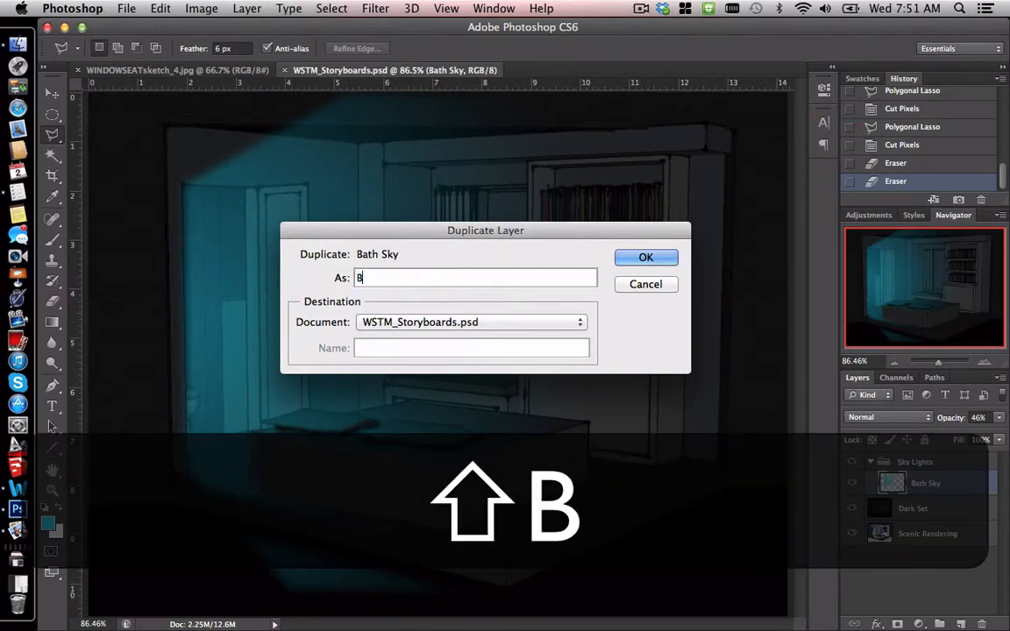
text(ath Sky No)
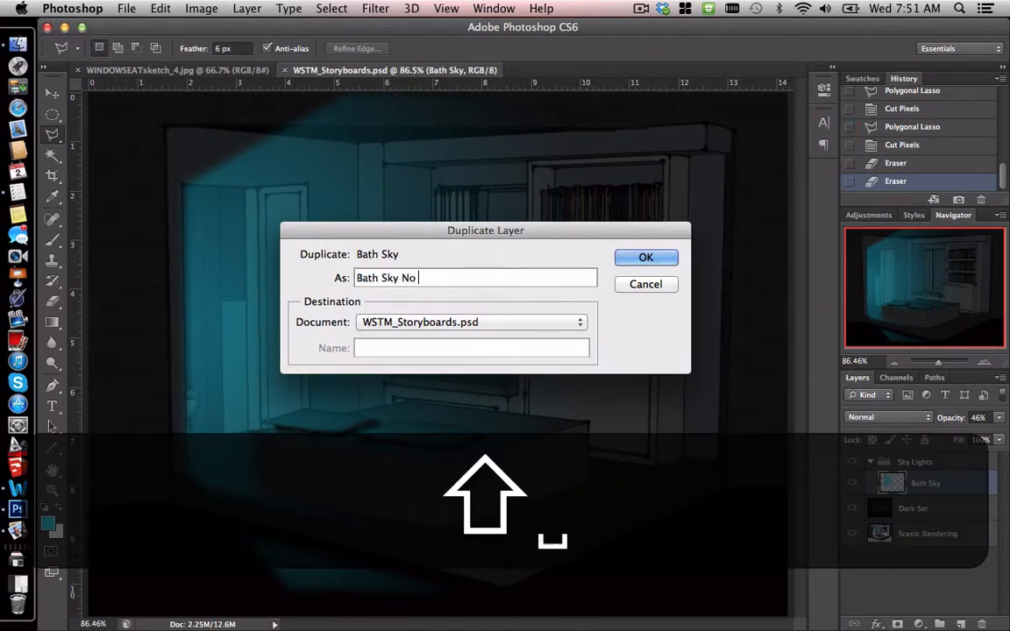
key(BackSpace)
key(BackSpace)
text(o Hs)
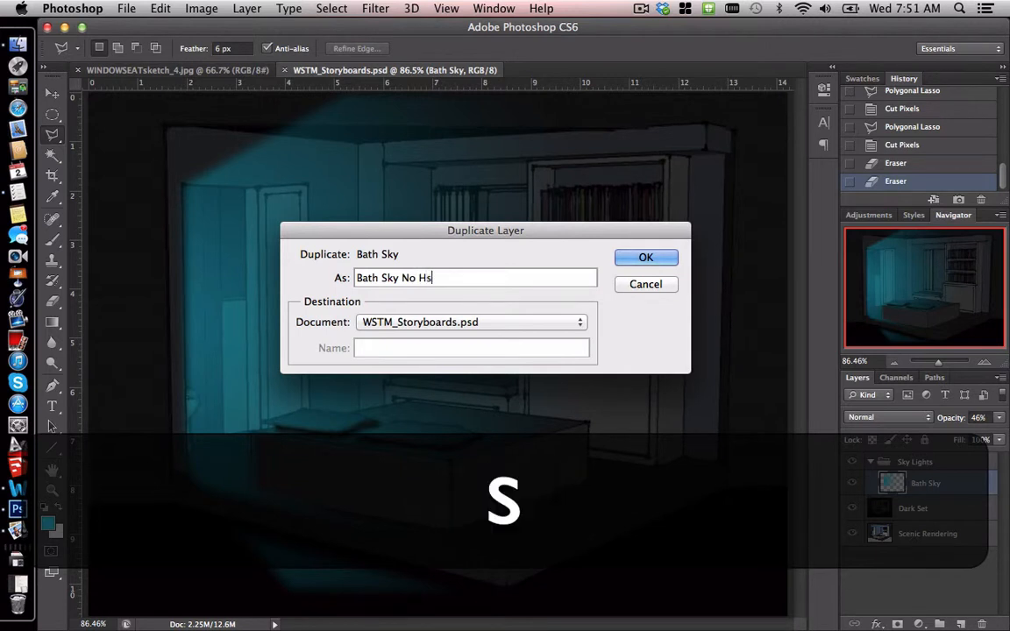
key(BackSpace)
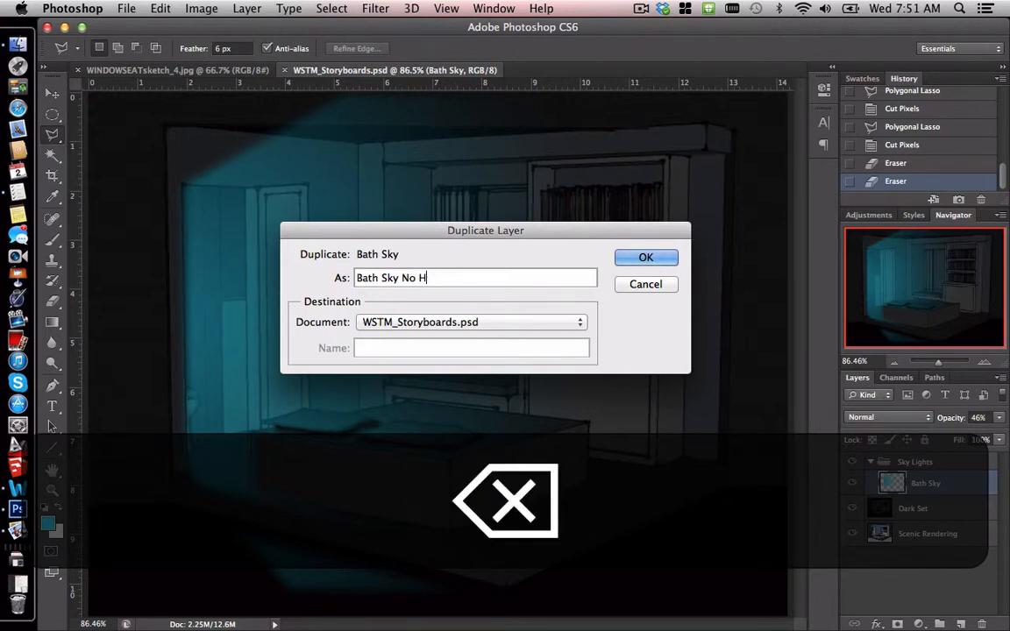
text(azwe)
key(Left)
key(BackSpace)
key(Return)
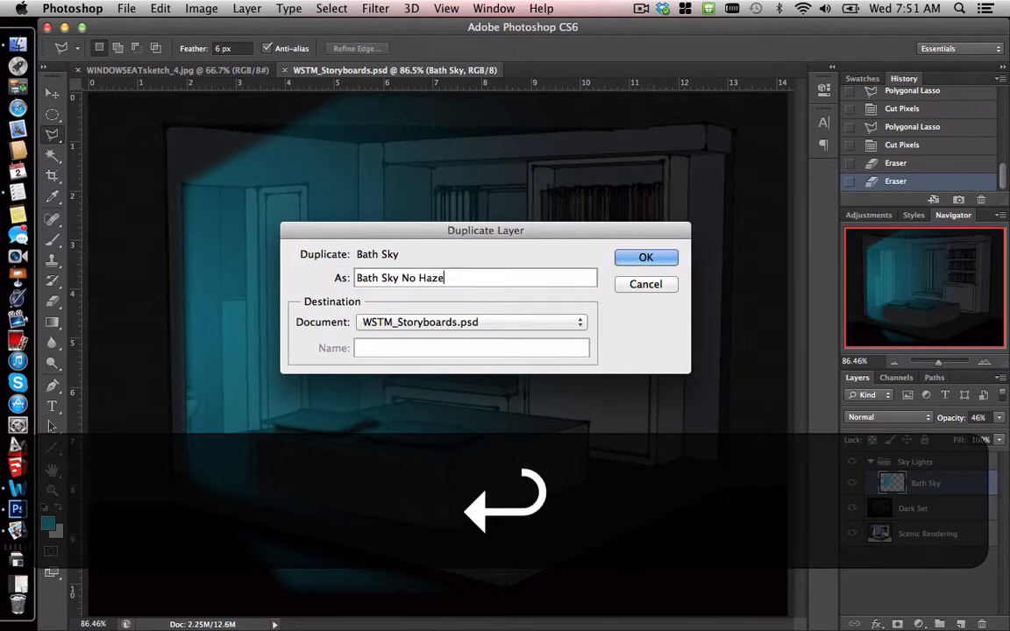
click(852, 509)
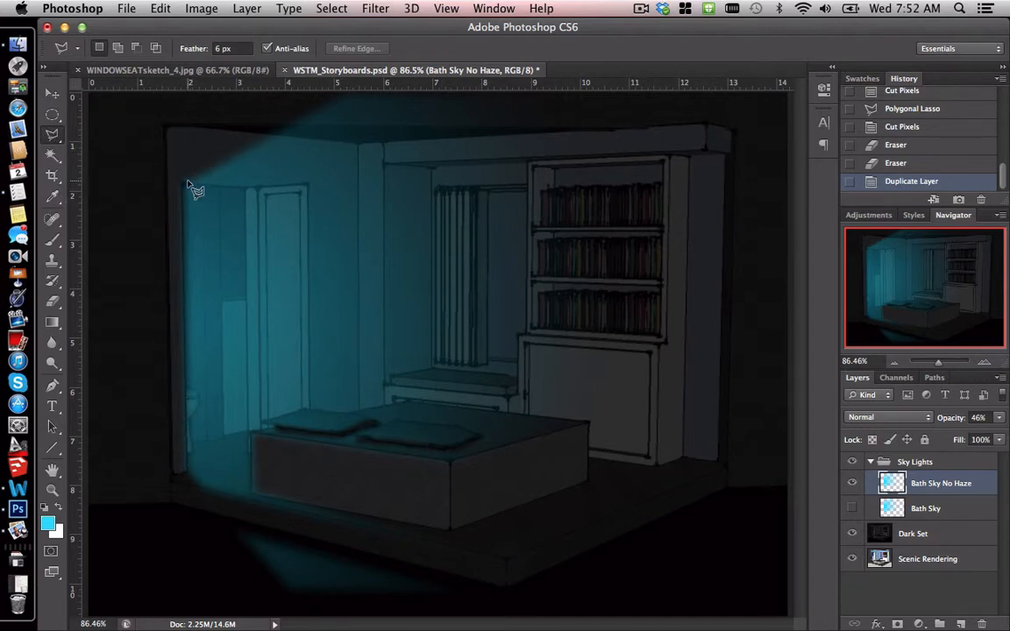
Step: Outline the lit walls and ceiling beyond the doorway opening and above the bed with the Polygonal Lasso, and cut the light there
click(259, 187)
click(260, 426)
click(304, 407)
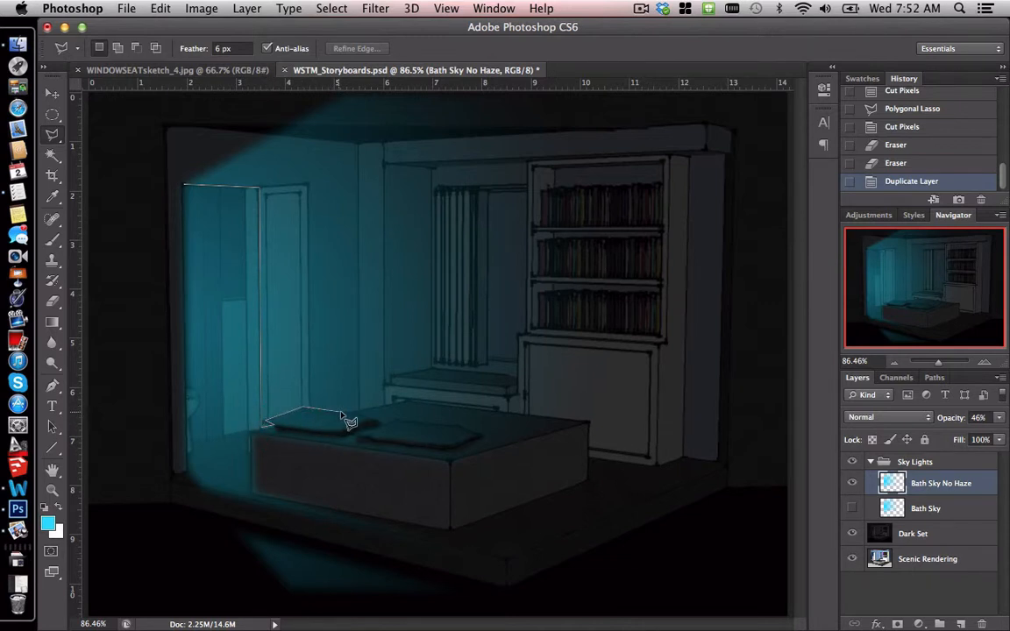
click(347, 414)
click(408, 399)
click(553, 419)
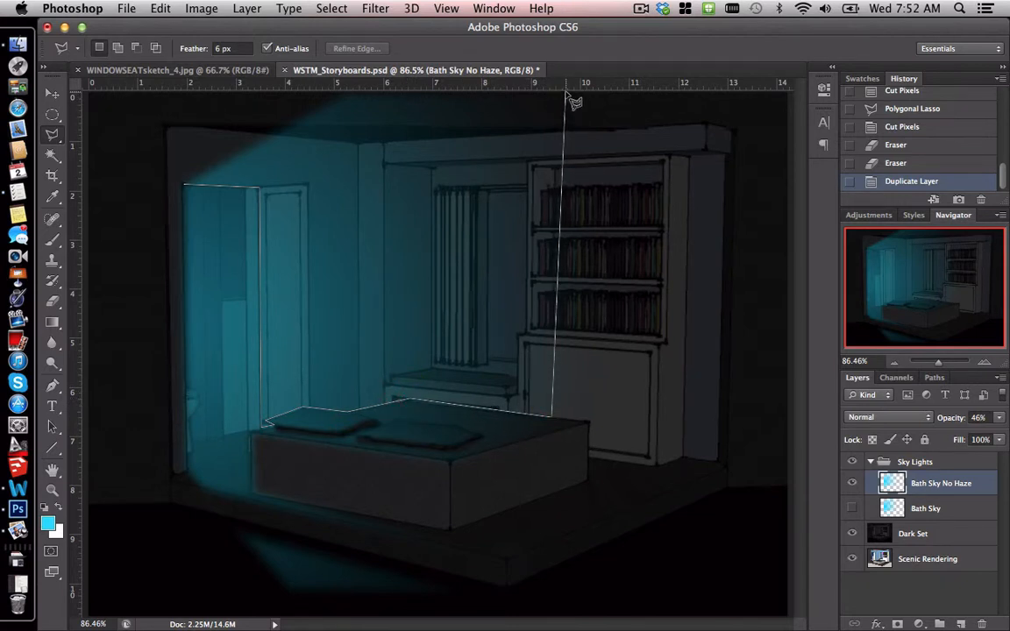
click(566, 92)
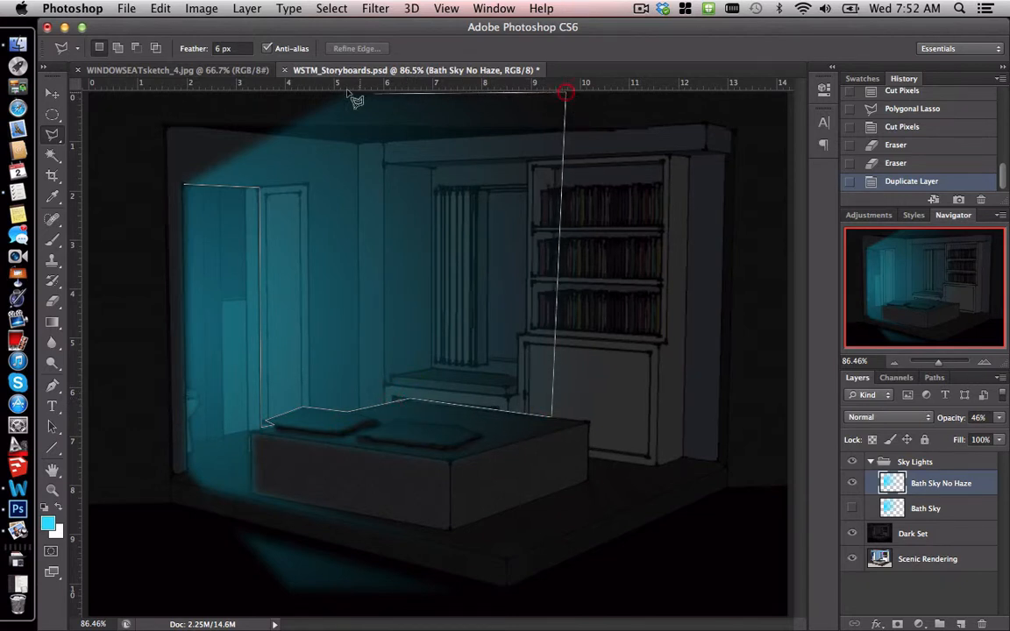
click(294, 93)
click(185, 187)
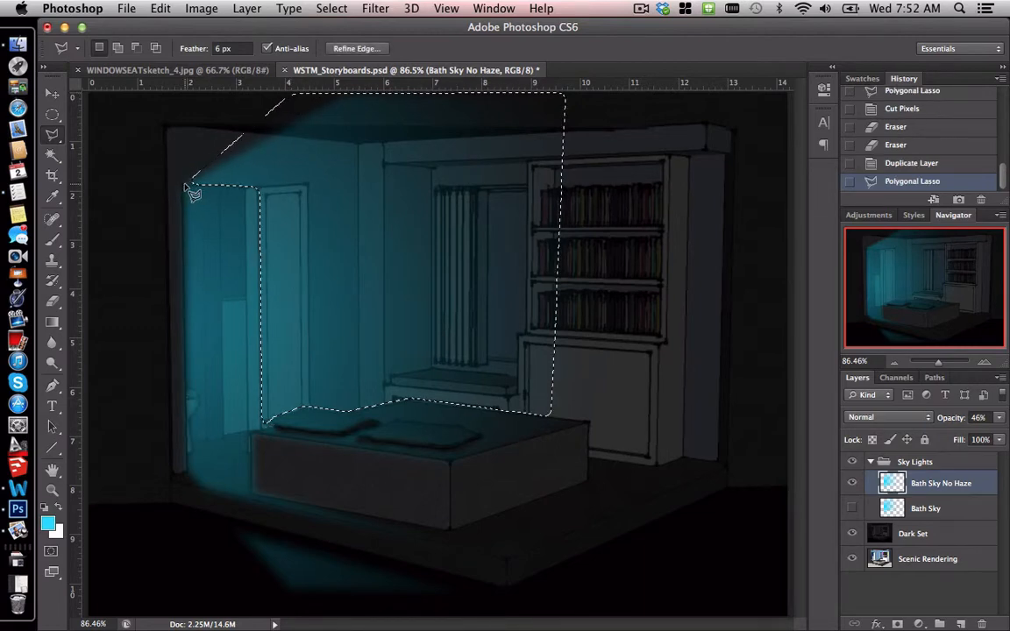
key(super+x)
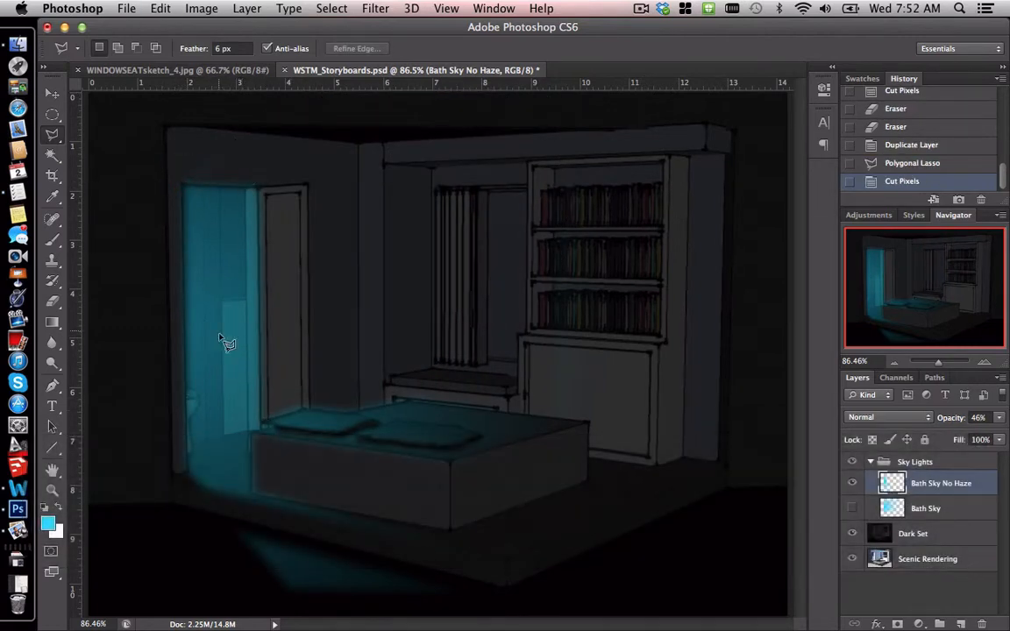
Step: Outline the back wall seen through the doorway with the Polygonal Lasso and cut its light from the Bath Sky No Haze layer
click(204, 187)
click(209, 438)
click(249, 433)
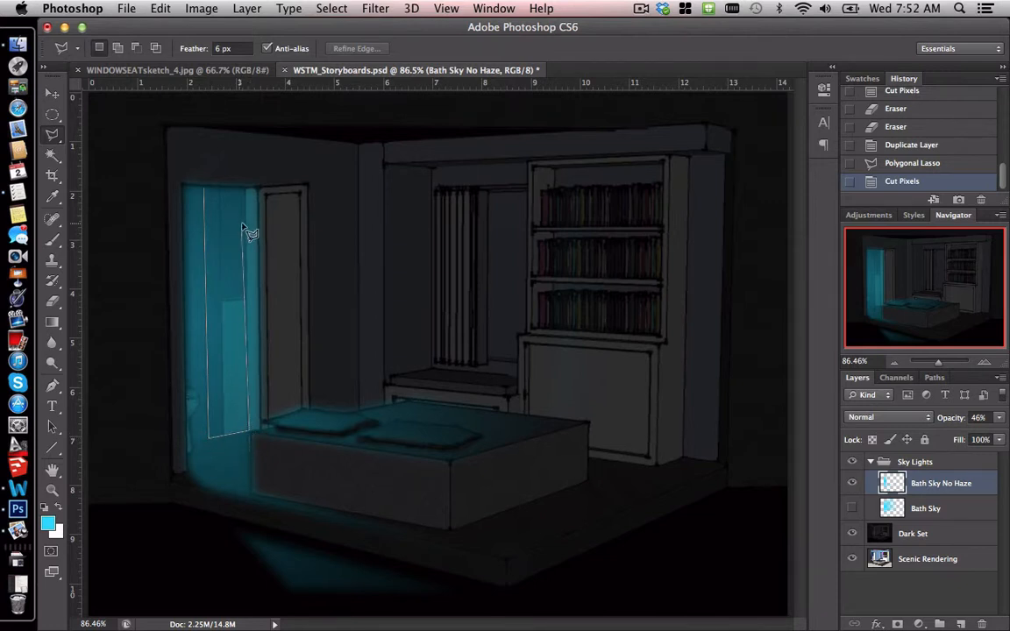
click(245, 167)
click(206, 188)
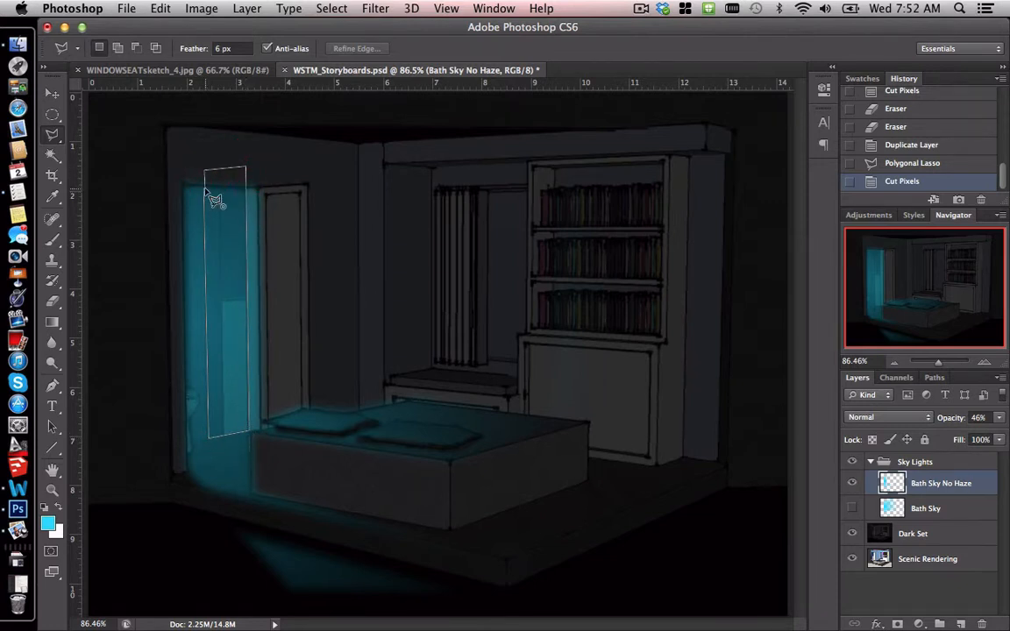
key(super+x)
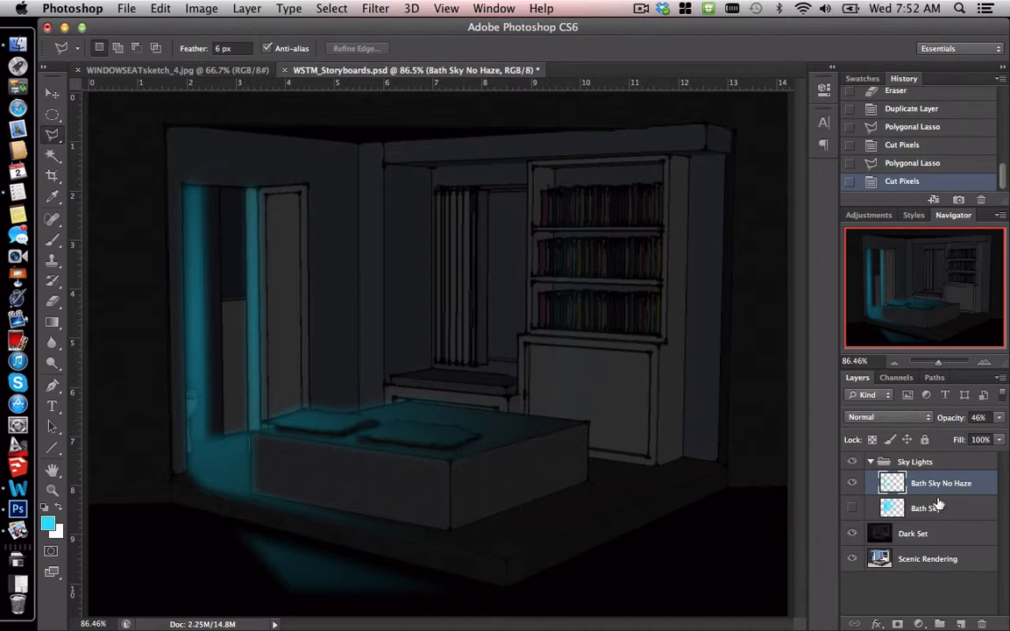
Step: Show the Bath Sky layer again and lower its opacity to 0%
click(849, 506)
click(872, 509)
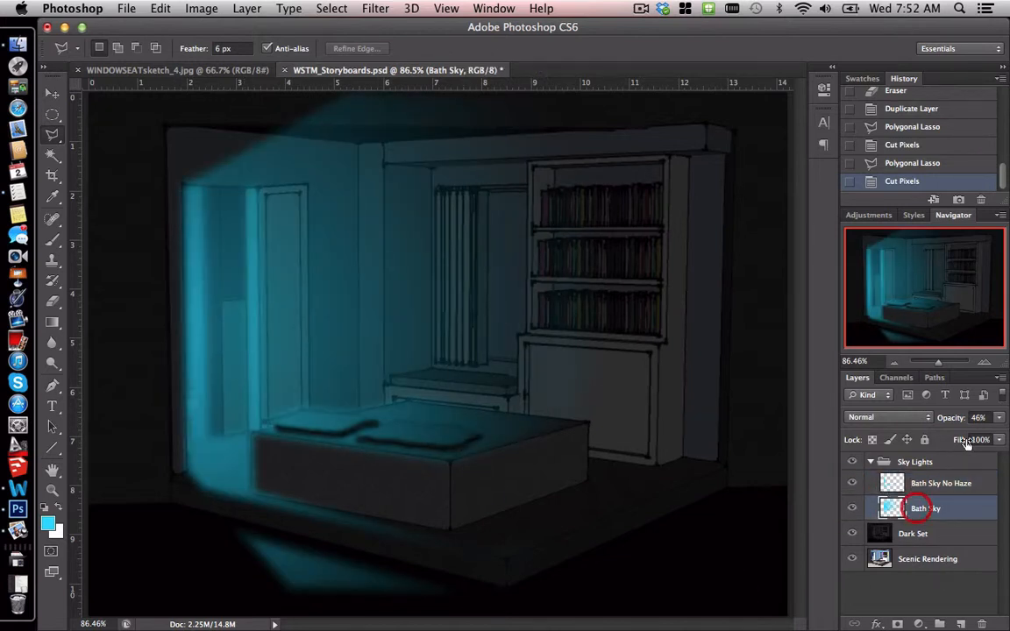
click(997, 418)
drag(958, 437, 920, 438)
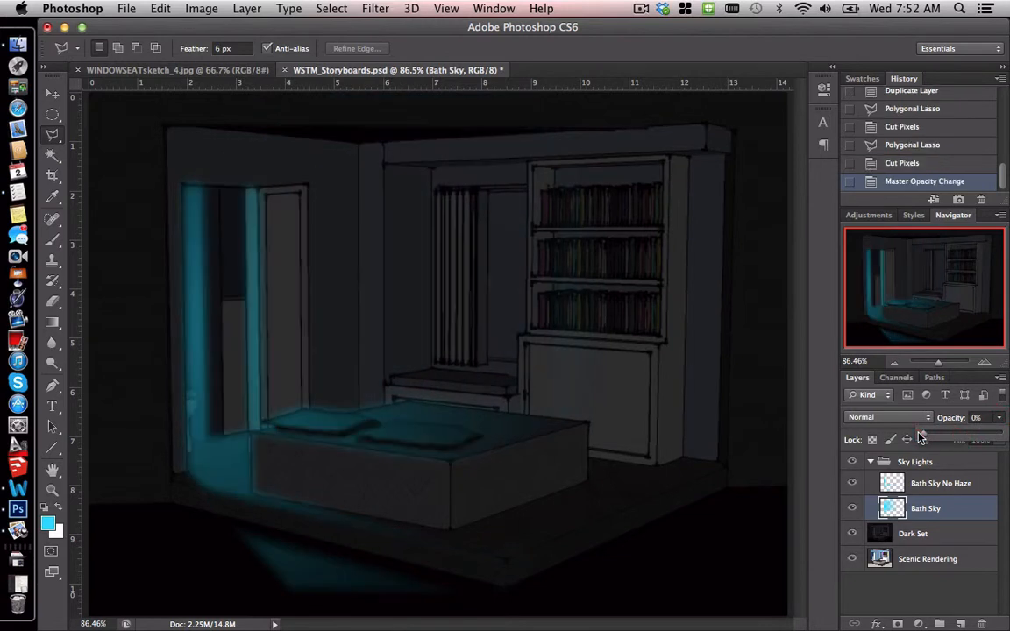
Step: Set the Bath Sky No Haze layer's opacity to 43%
click(940, 483)
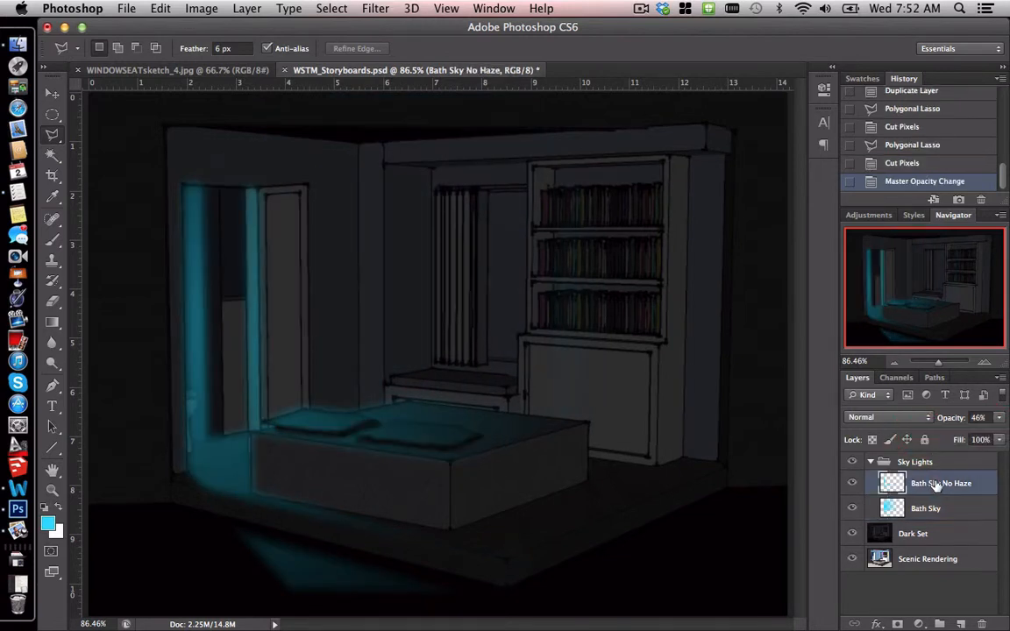
click(1001, 419)
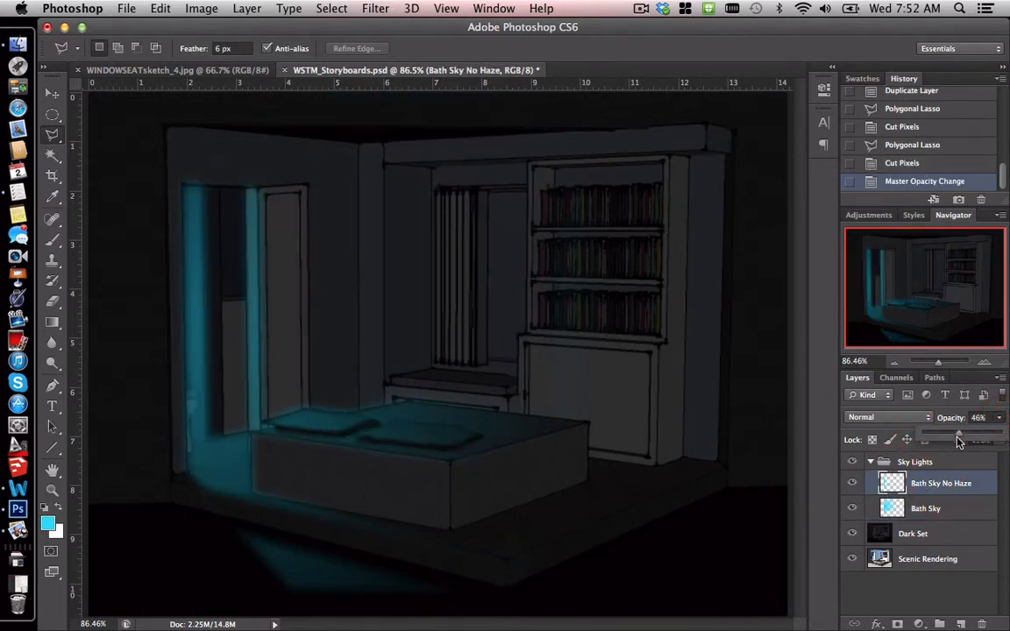
drag(959, 437, 956, 438)
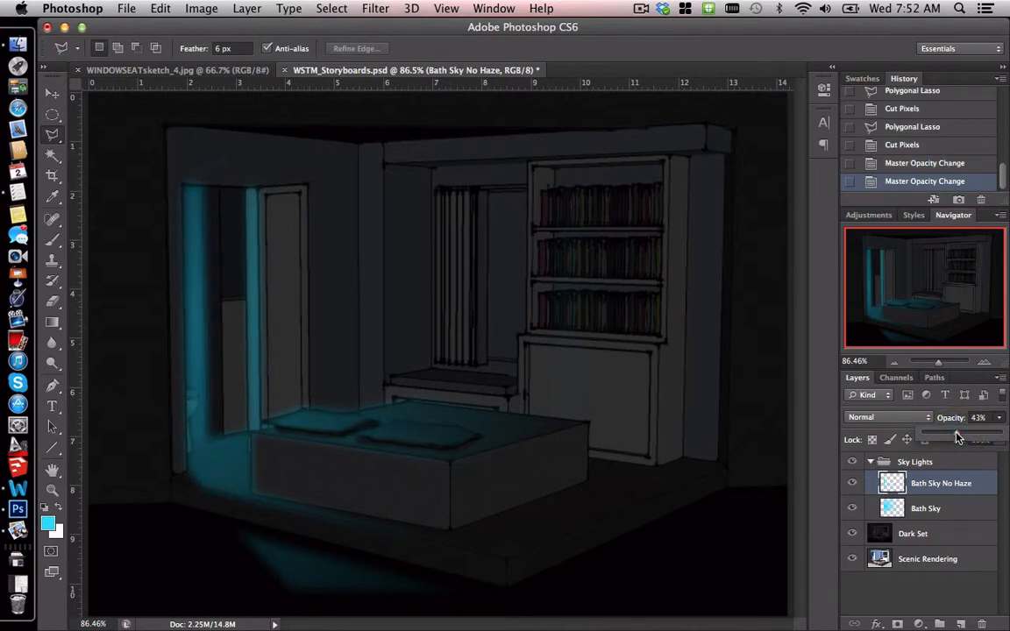
Step: Raise the Bath Sky layer's opacity to 10% for a faint haze and save the document
click(932, 509)
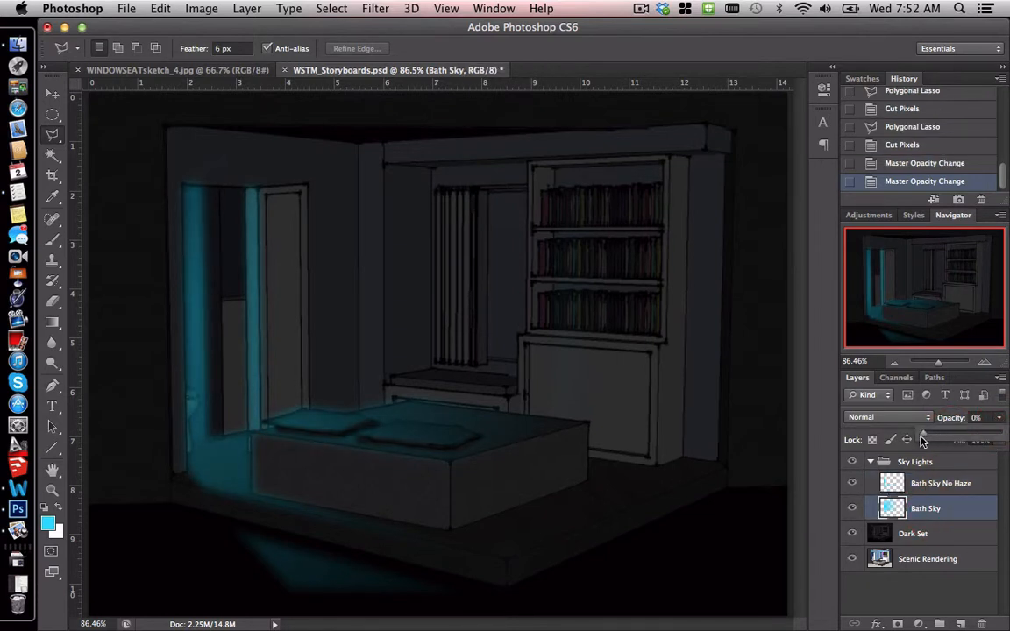
drag(932, 437, 933, 437)
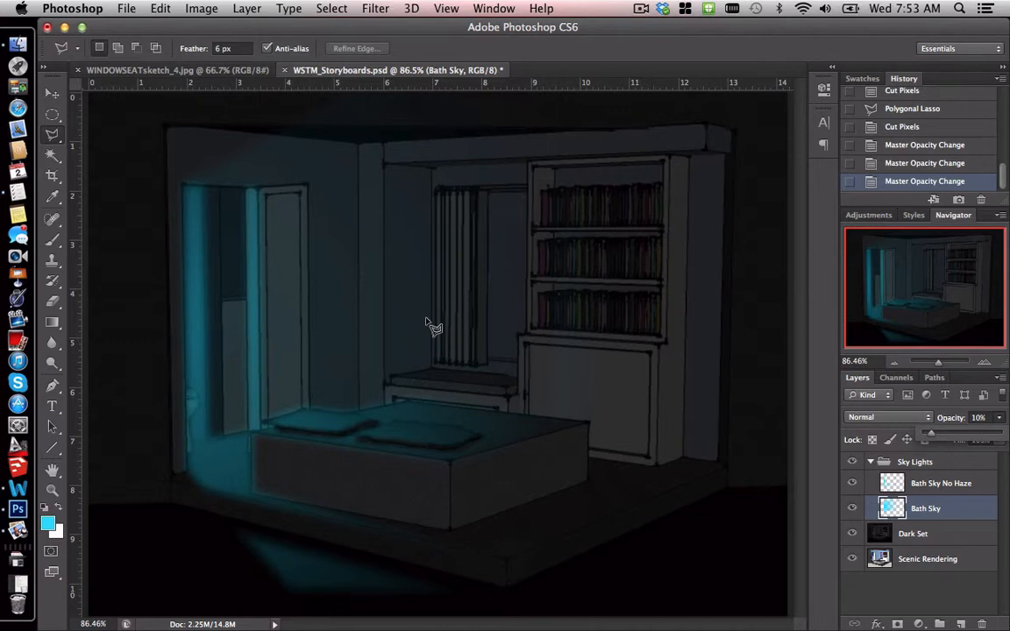
key(super+s)
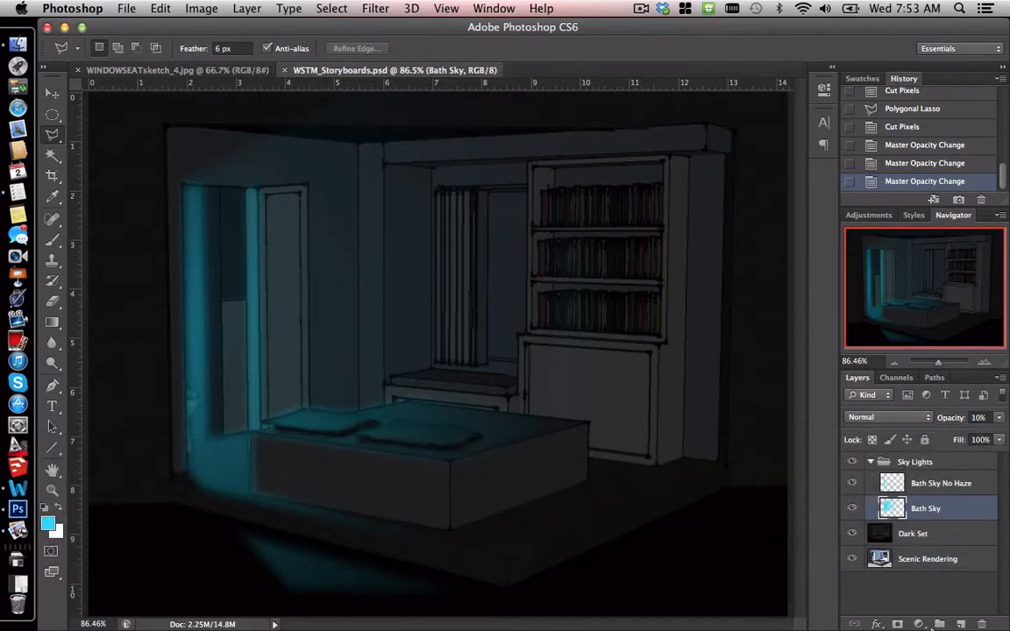
Step: Add a new layer above Bath Sky in the Sky Lights group and name it WS Sky
click(961, 625)
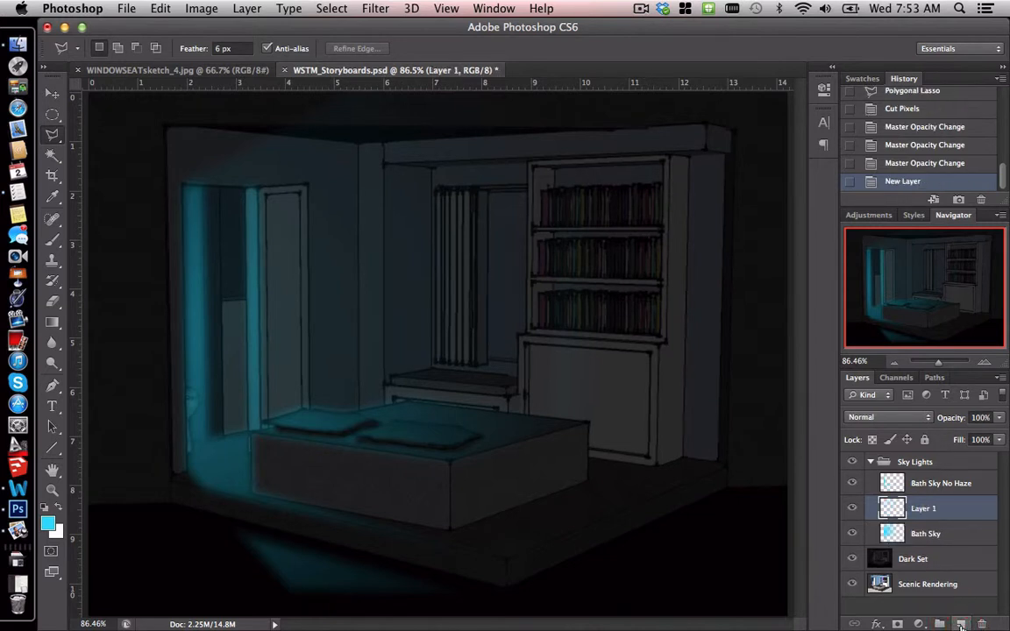
double_click(921, 509)
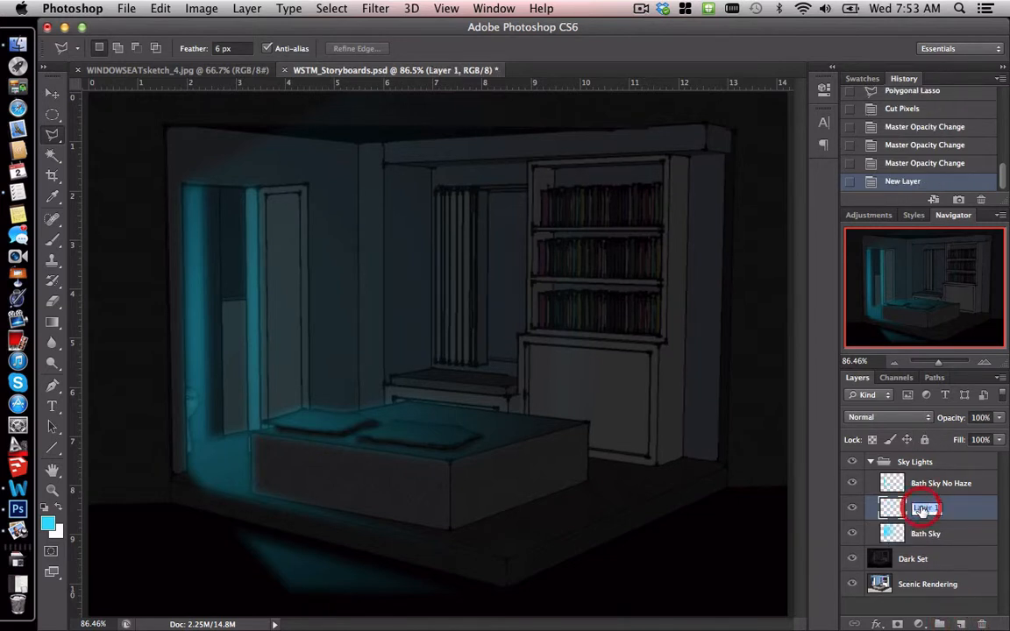
text(S)
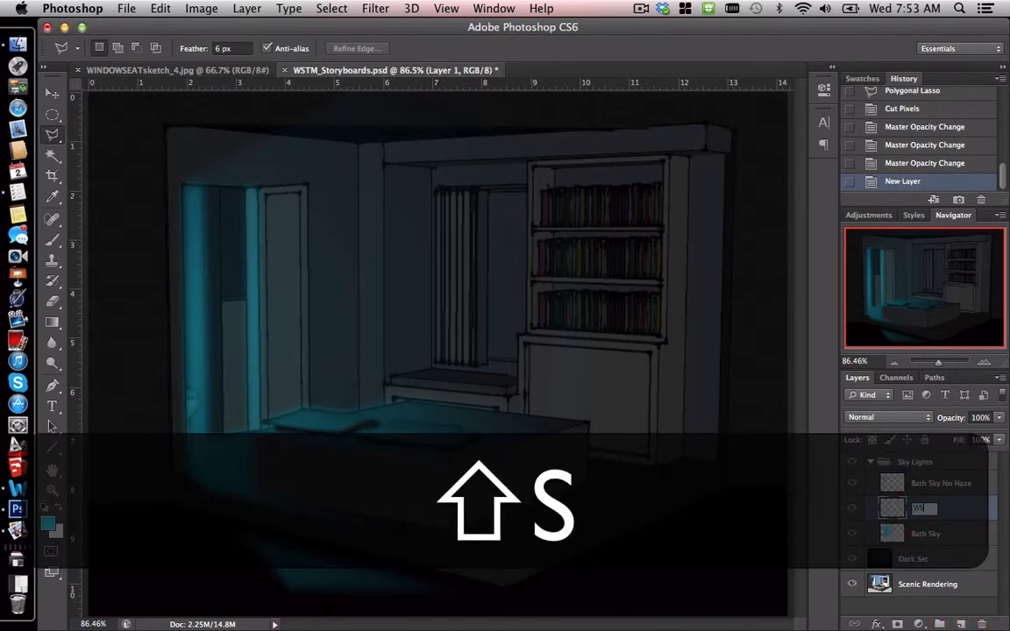
text( Sky)
key(Return)
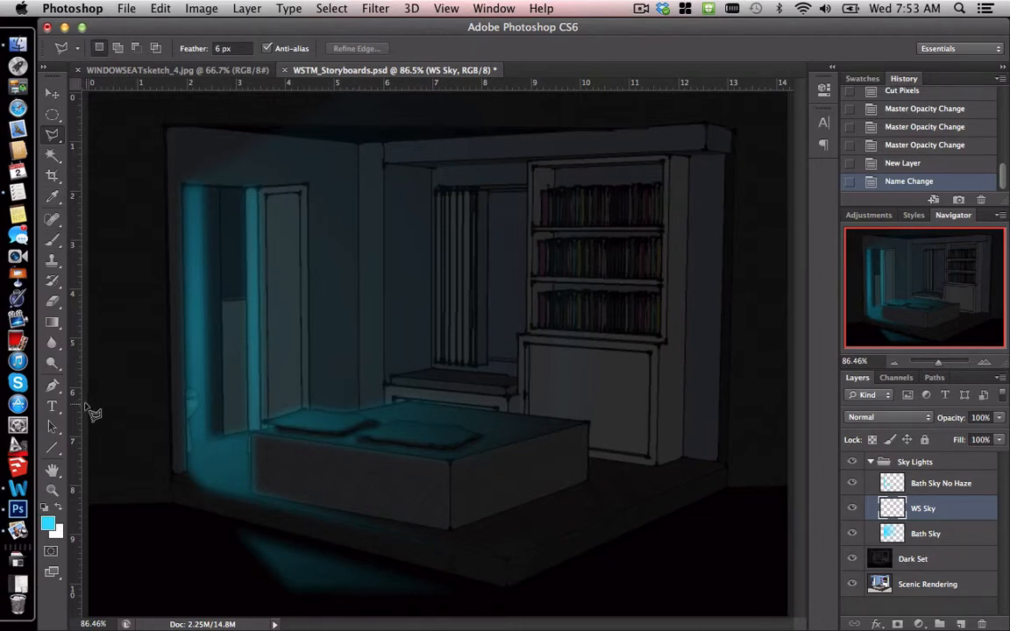
Step: Fill the WS Sky layer with a radial cyan-to-transparent gradient centred on the window and shift it slightly towards the curtain
click(54, 324)
click(95, 319)
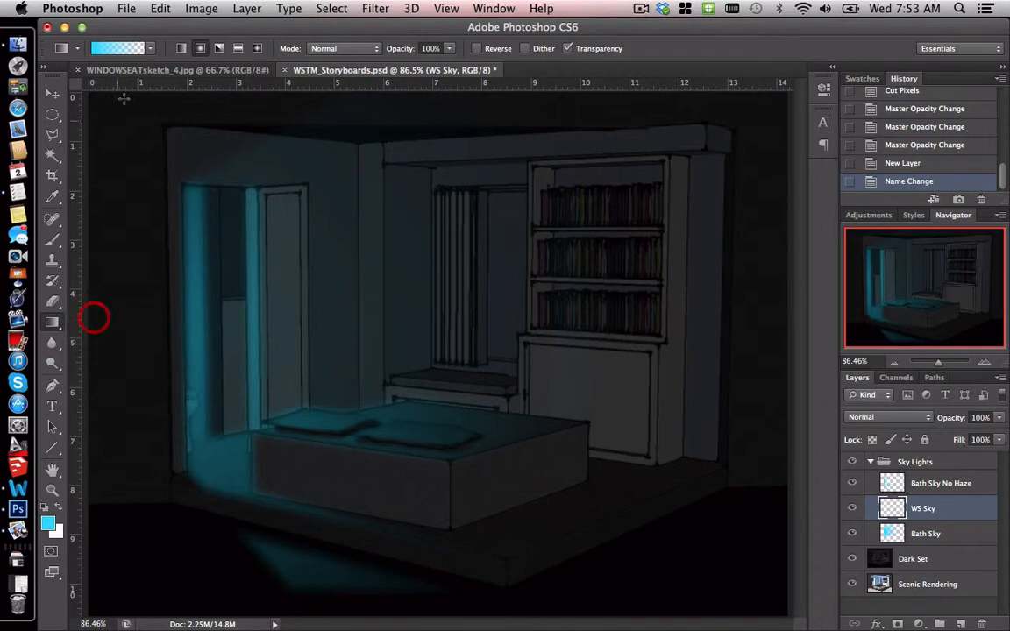
click(201, 49)
drag(506, 274, 231, 325)
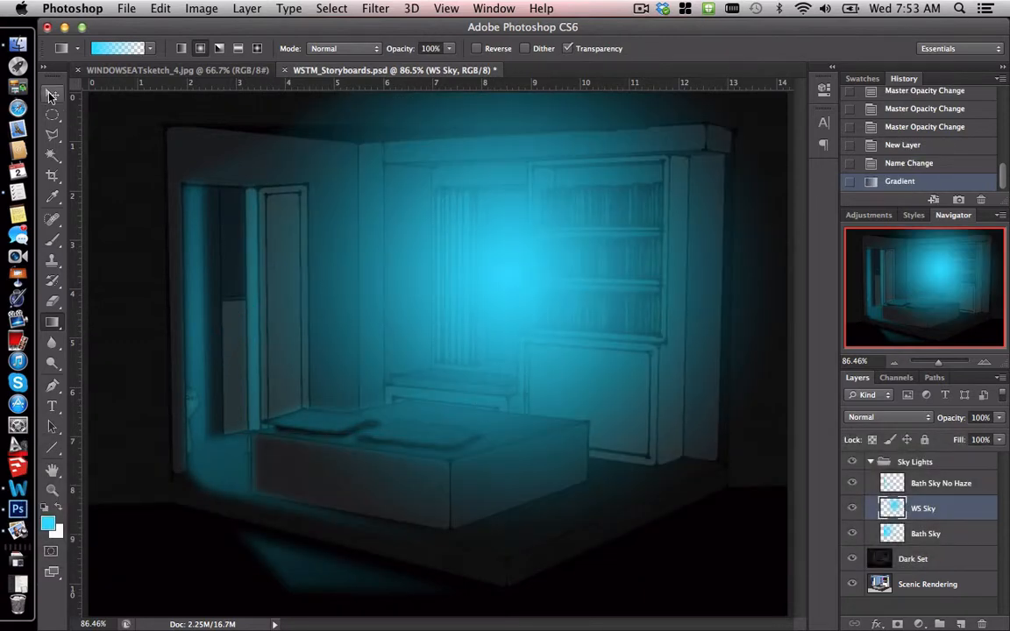
click(53, 93)
drag(497, 311, 486, 311)
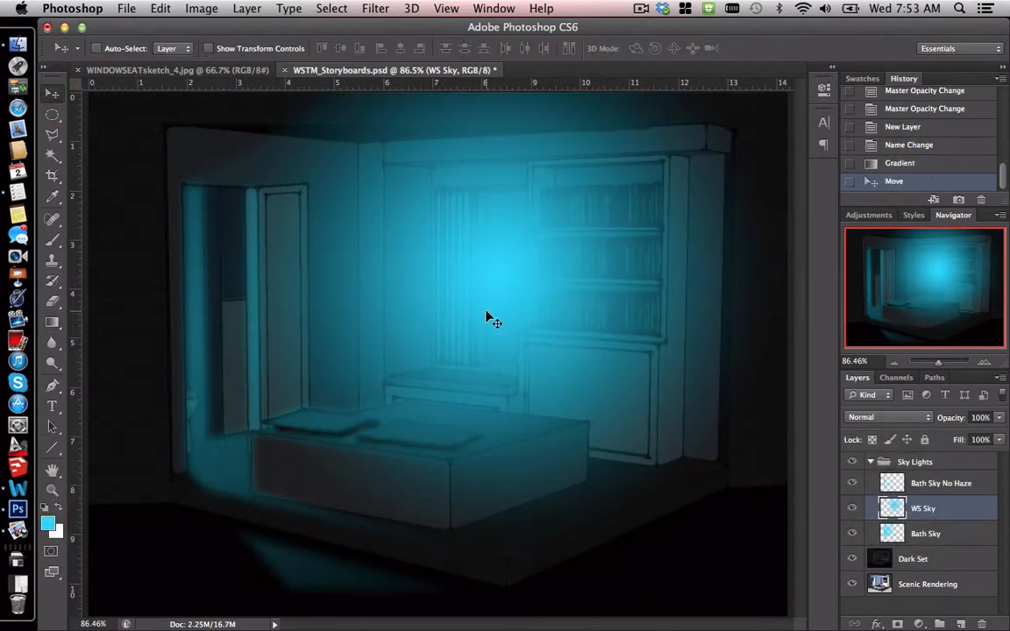
key(Return)
Step: Outline the header above the alcove and the narrow wall beside it with the Polygonal Lasso and cut the WS Sky light there
click(53, 134)
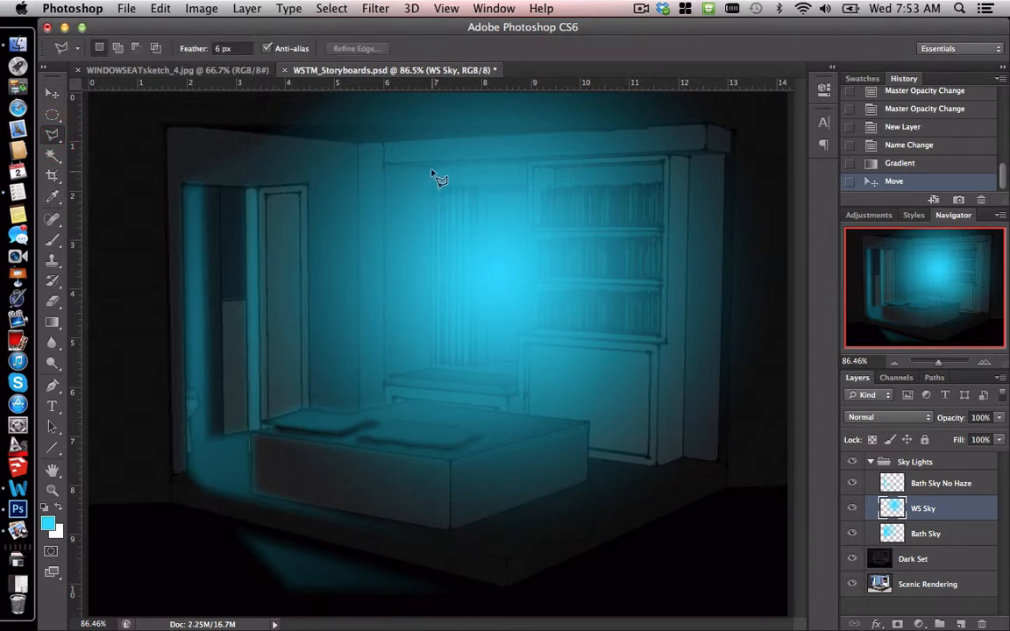
click(706, 152)
click(384, 164)
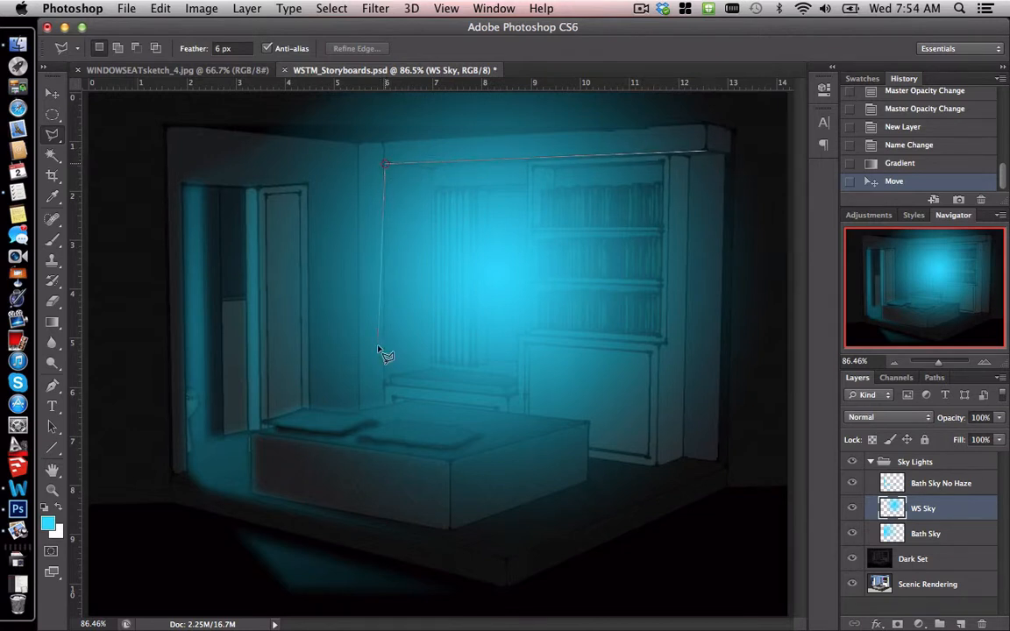
click(384, 406)
click(351, 414)
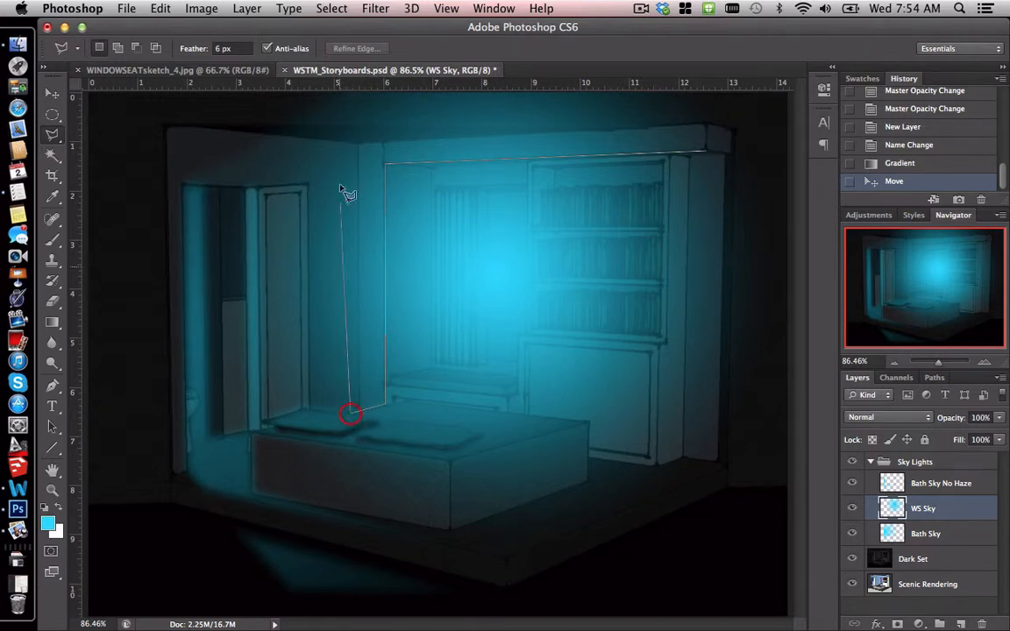
click(346, 95)
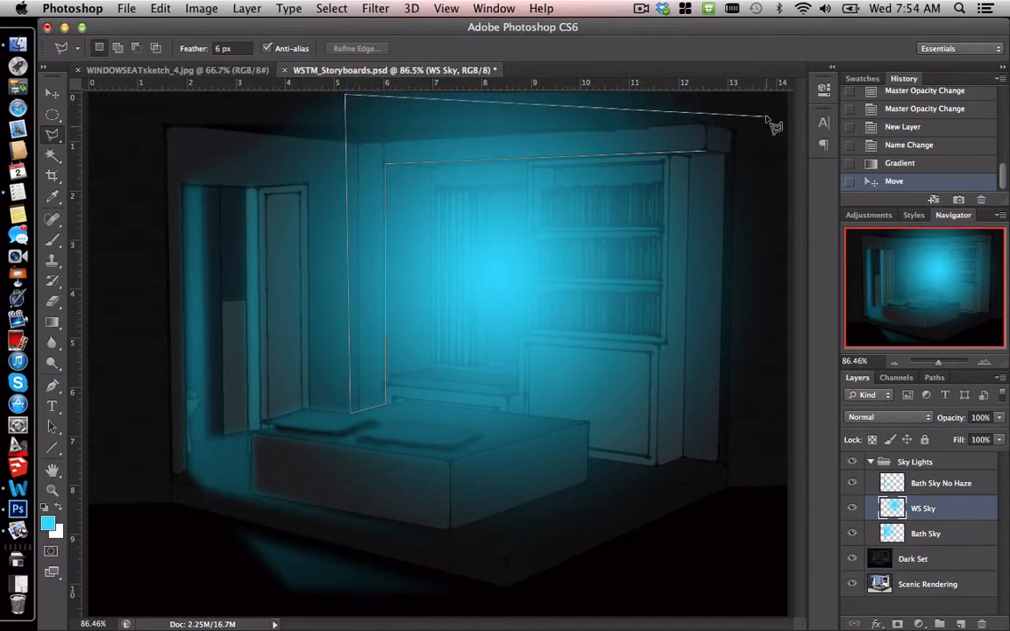
click(781, 92)
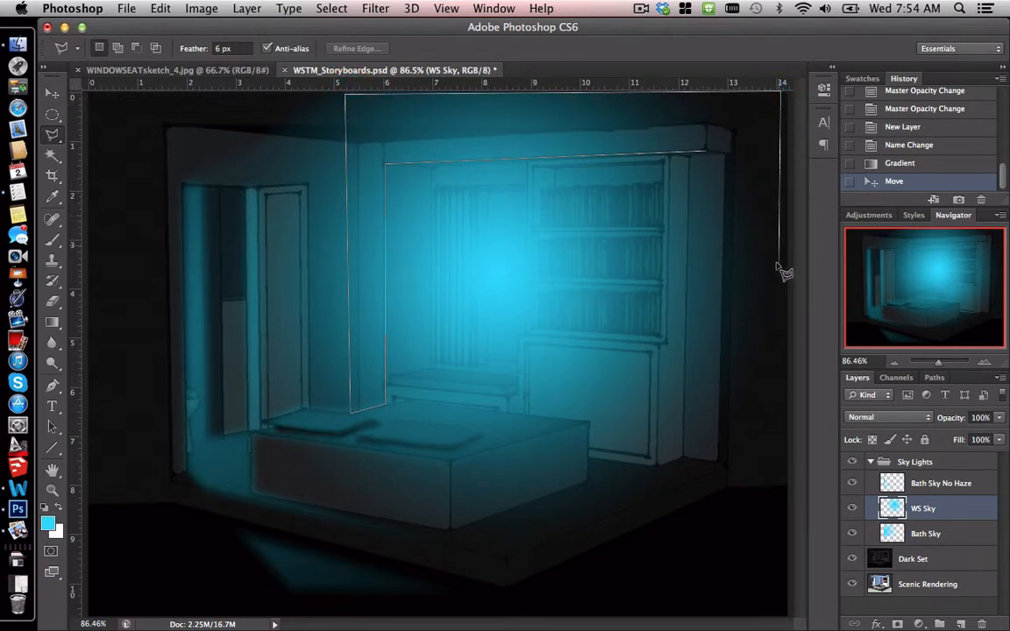
click(769, 163)
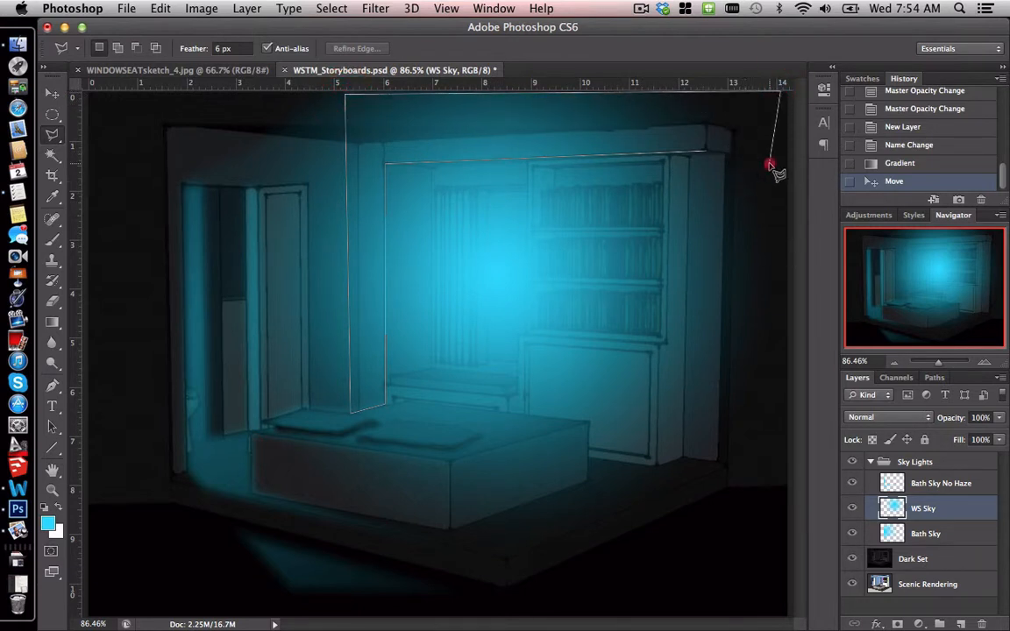
double_click(708, 155)
key(super+x)
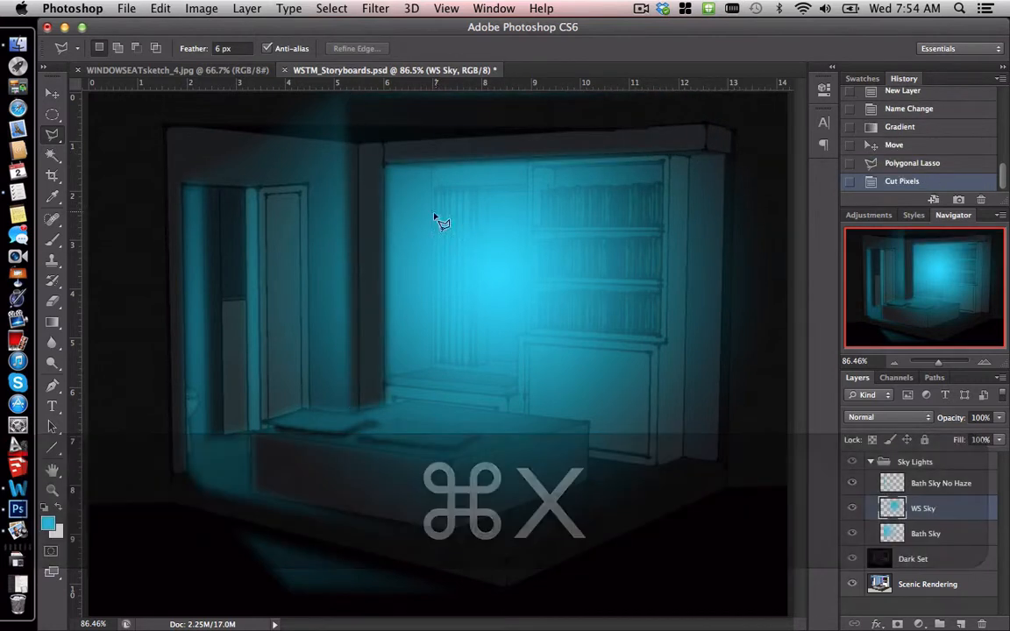
Step: Cut the WS Sky light spilling above the top edge of the bathroom-side wall
click(355, 145)
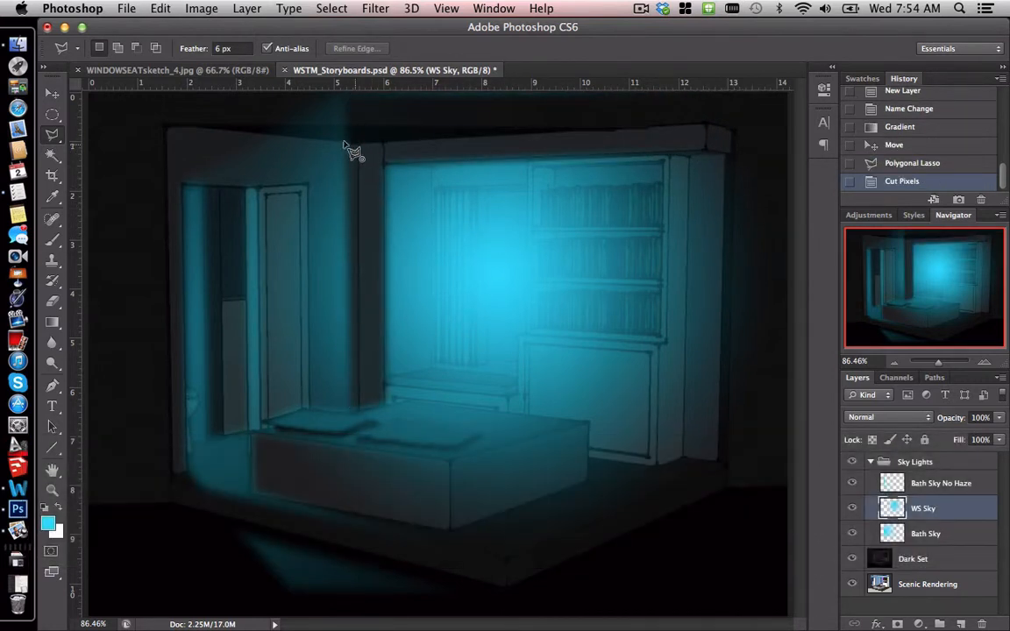
click(174, 126)
click(220, 104)
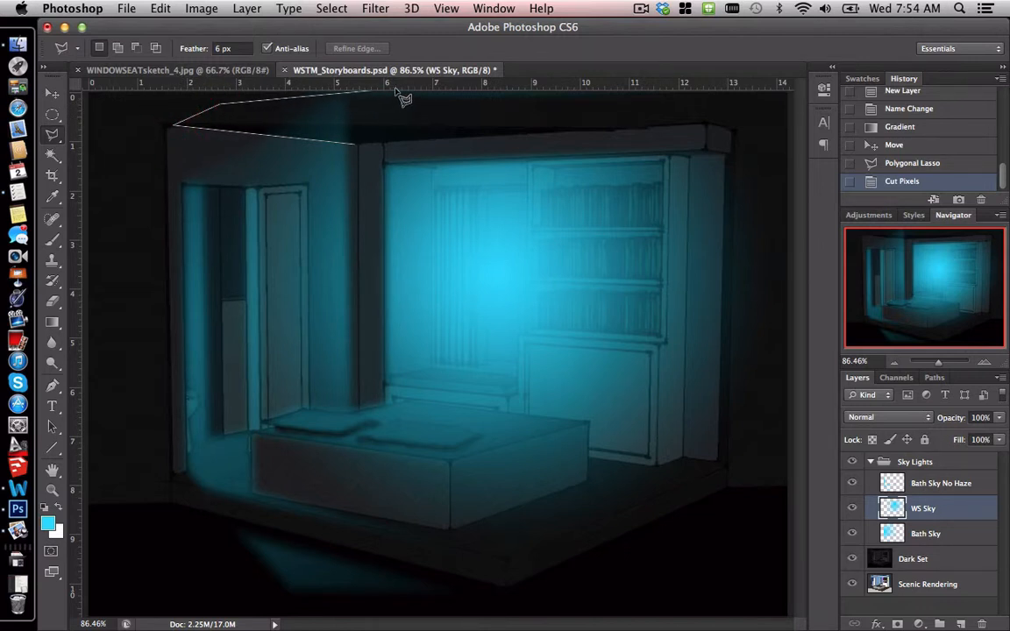
click(391, 91)
click(355, 145)
key(super+x)
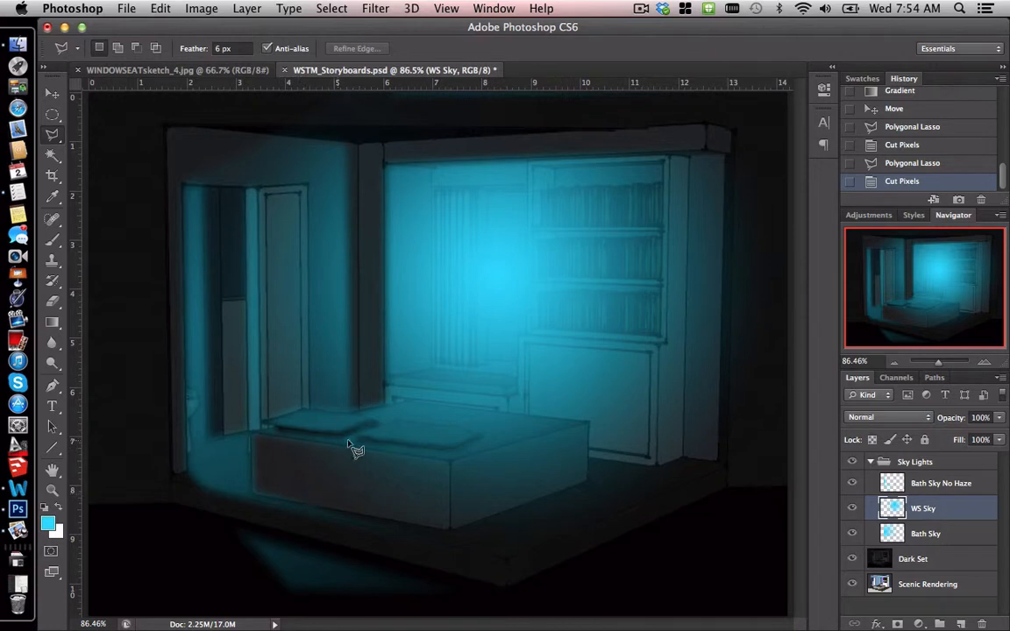
Step: Lasso the bookcase, adjacent wall, window seat base and the bed's bookcase-side face as one area and cut the WS Sky light from it
click(384, 382)
click(392, 385)
click(391, 377)
click(505, 388)
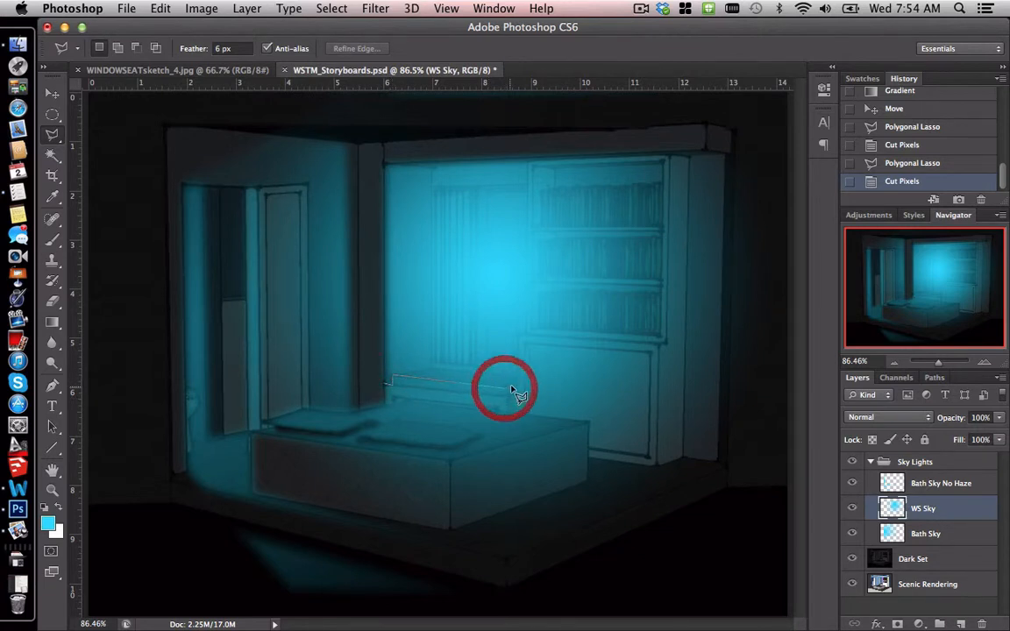
click(517, 383)
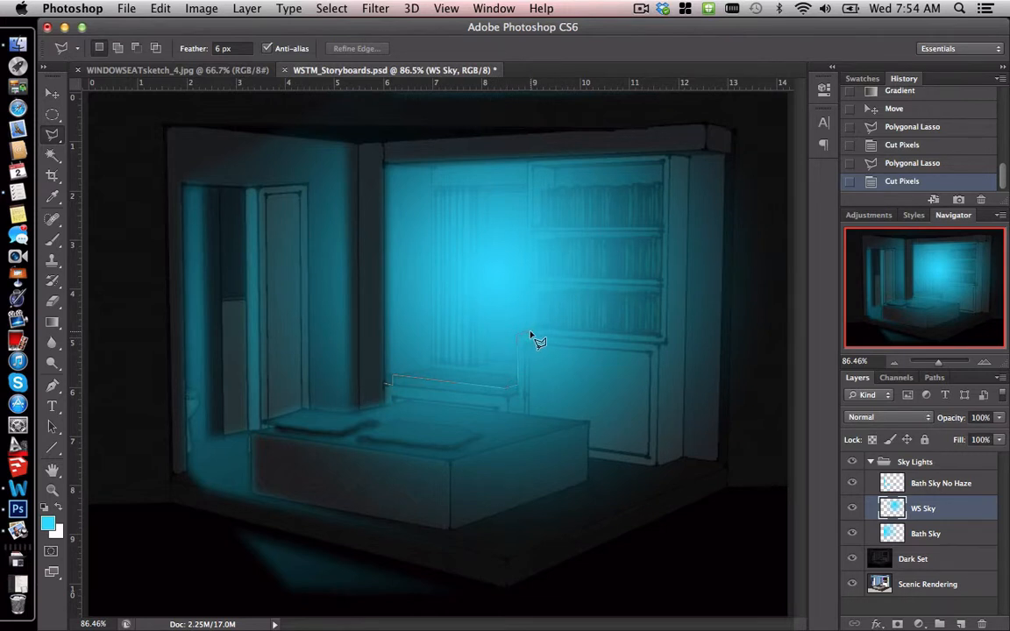
click(529, 142)
click(751, 127)
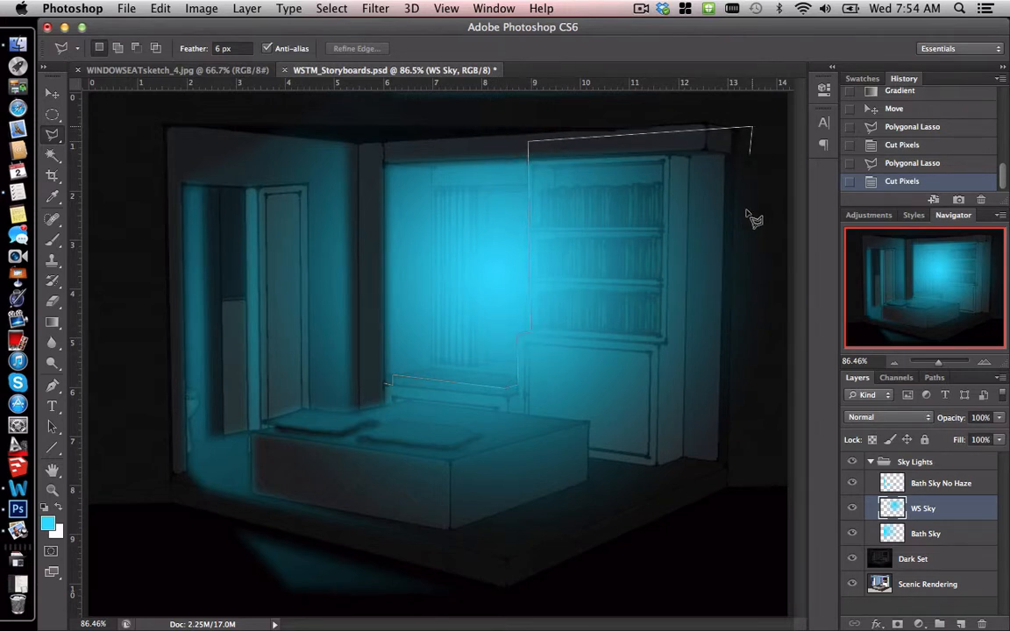
click(741, 539)
click(653, 465)
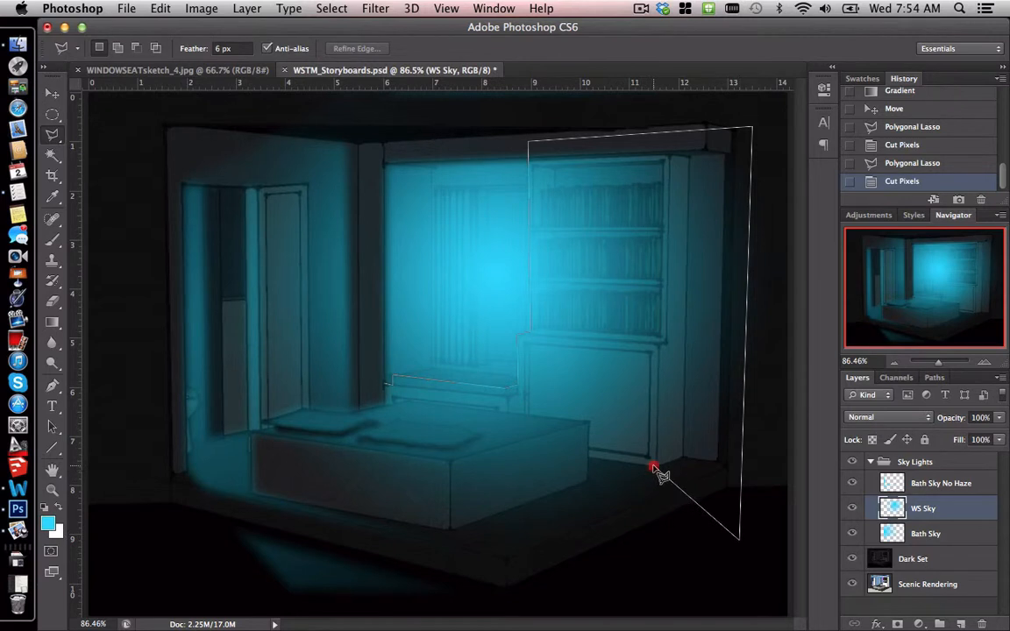
click(590, 458)
click(591, 481)
click(448, 530)
click(447, 462)
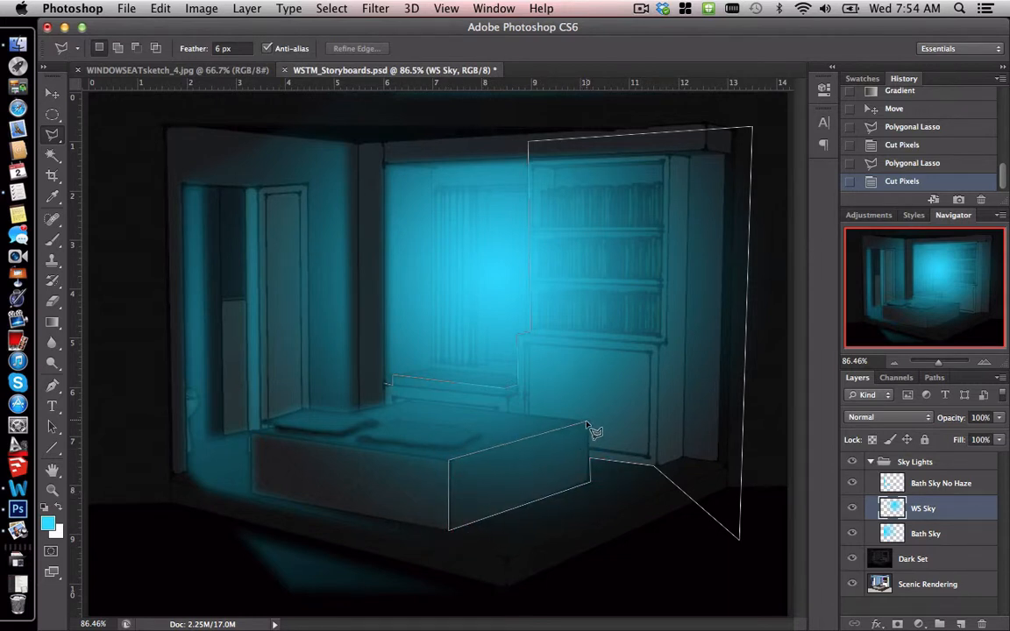
click(590, 422)
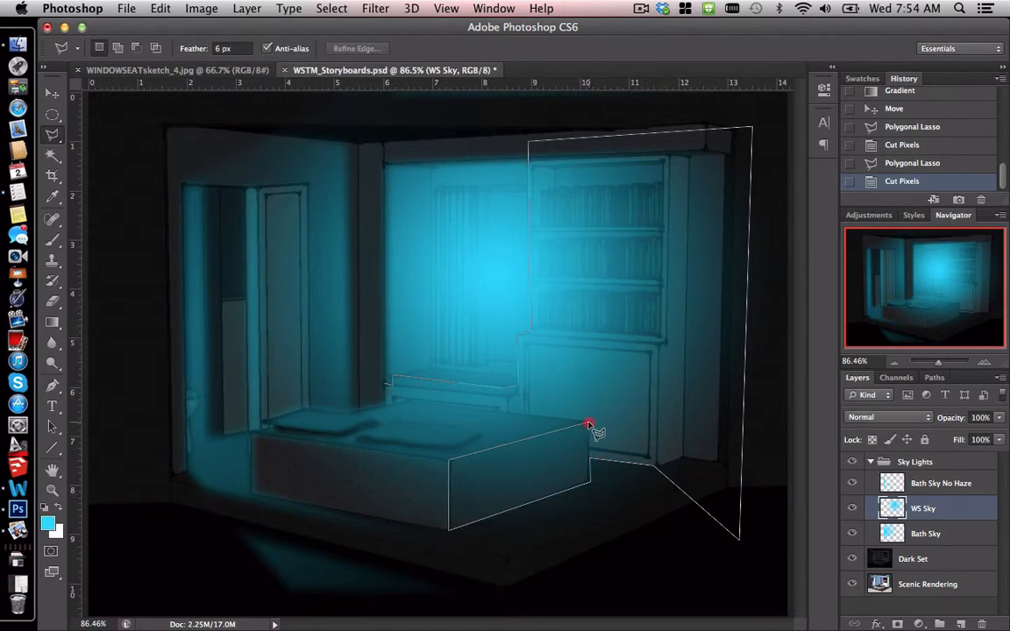
click(406, 403)
click(386, 388)
key(super+x)
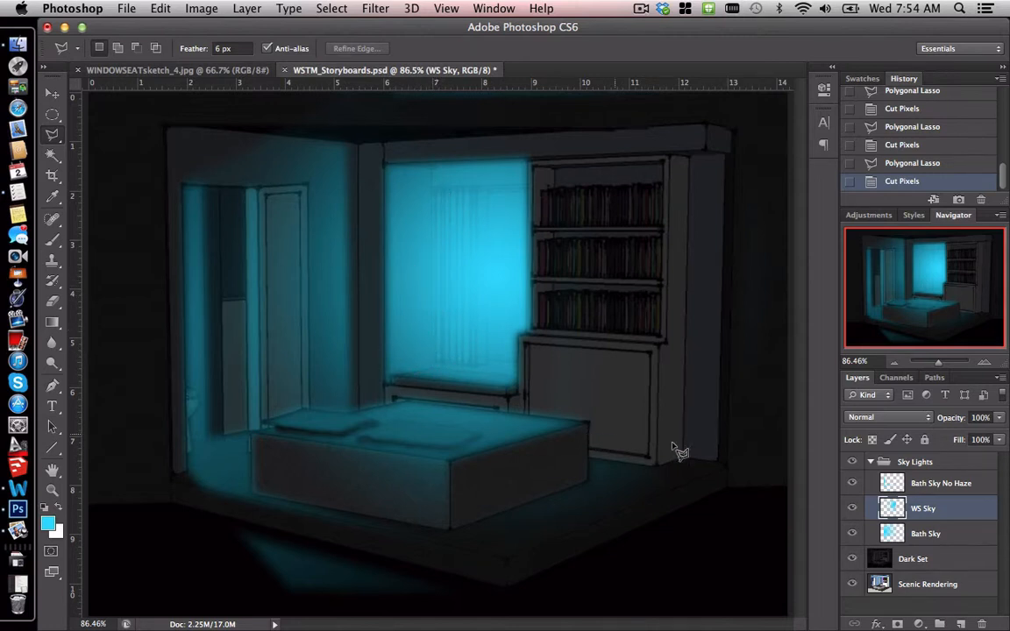
Step: Compare the set with WS Sky hidden and shown, and cut its light from the long front face of the bed
click(852, 508)
click(853, 508)
click(448, 464)
click(252, 432)
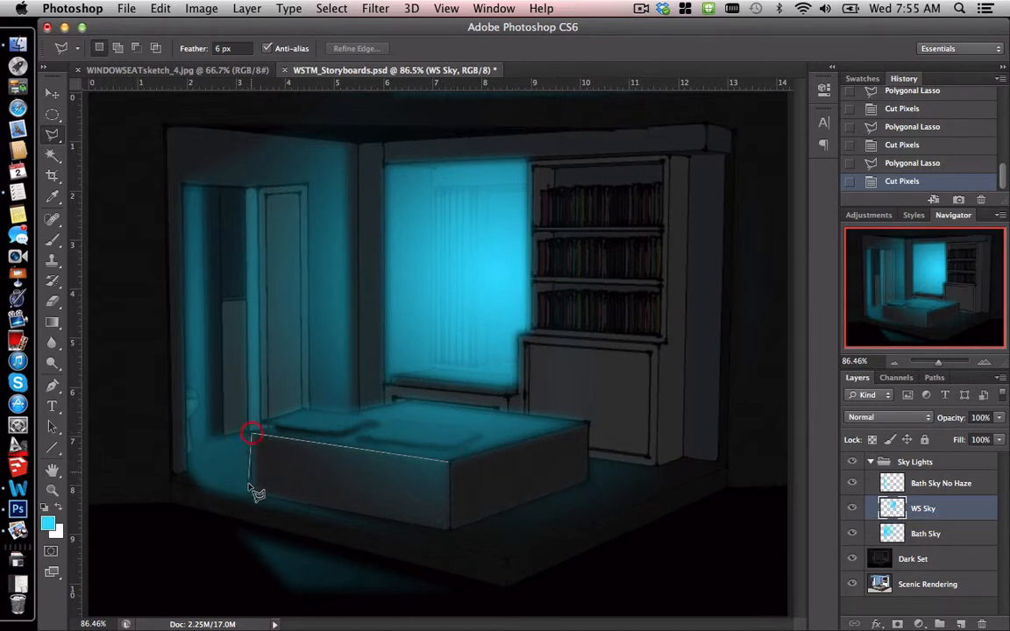
click(252, 495)
click(447, 532)
click(448, 462)
key(super+x)
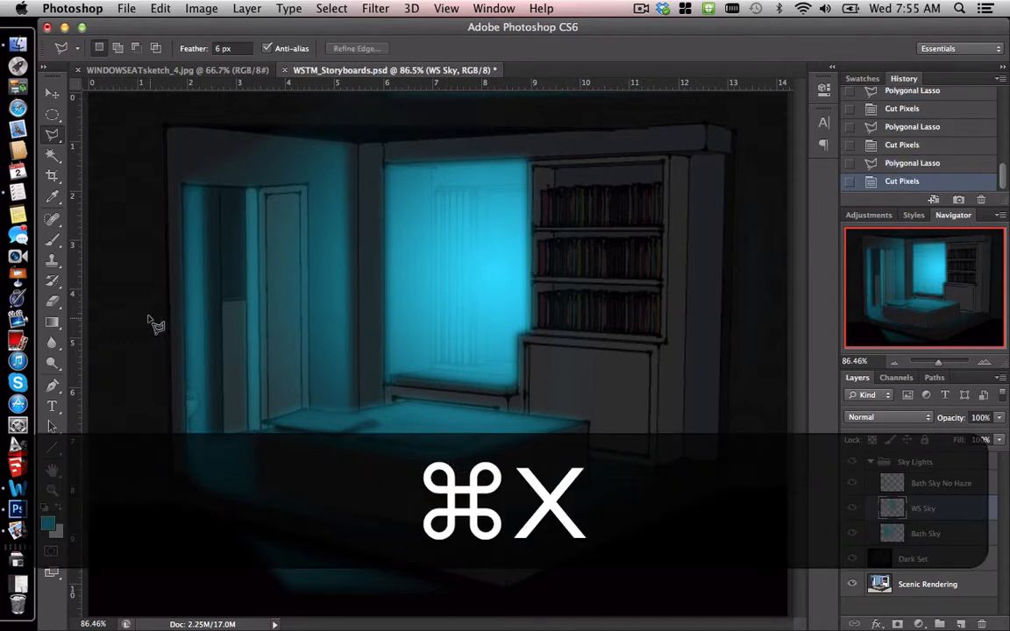
Step: Erase the WS Sky light along the pillows' front shadow edges with a 16 px eraser and lower the layer's opacity to 55%
click(52, 300)
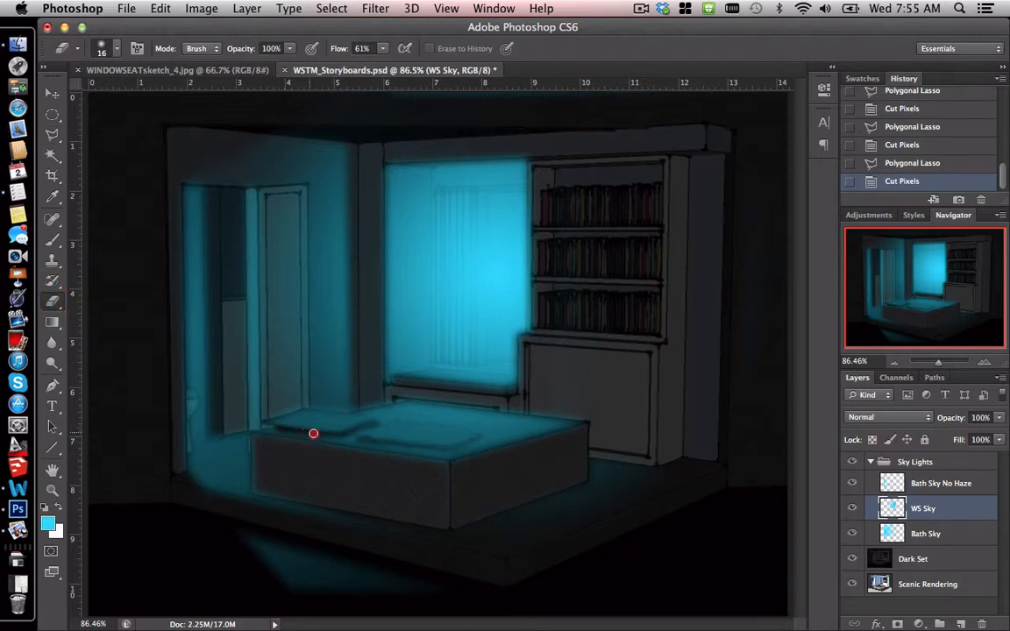
drag(337, 436, 338, 436)
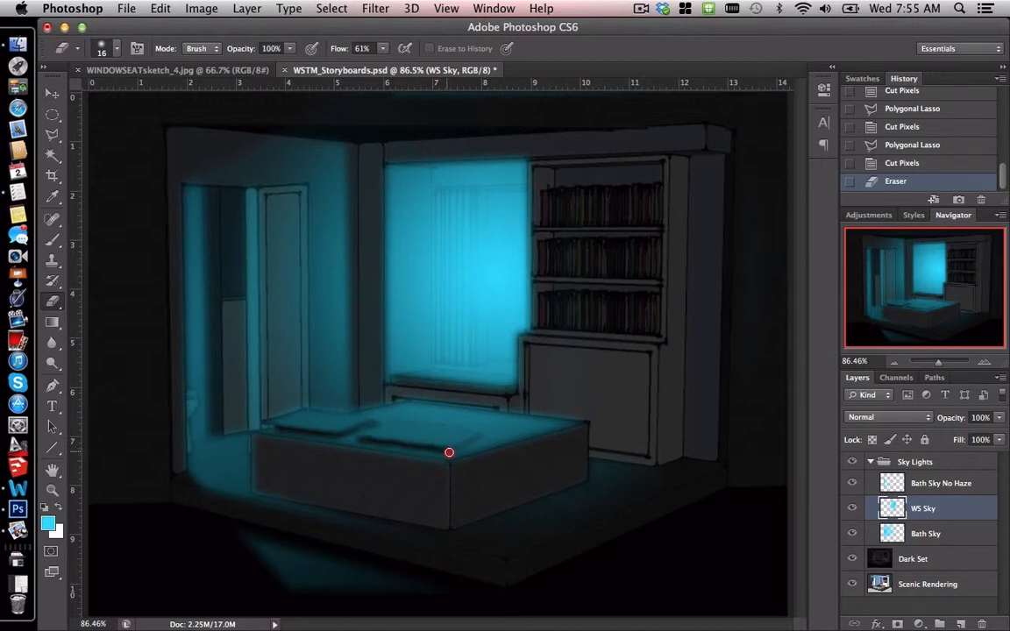
drag(449, 452, 451, 450)
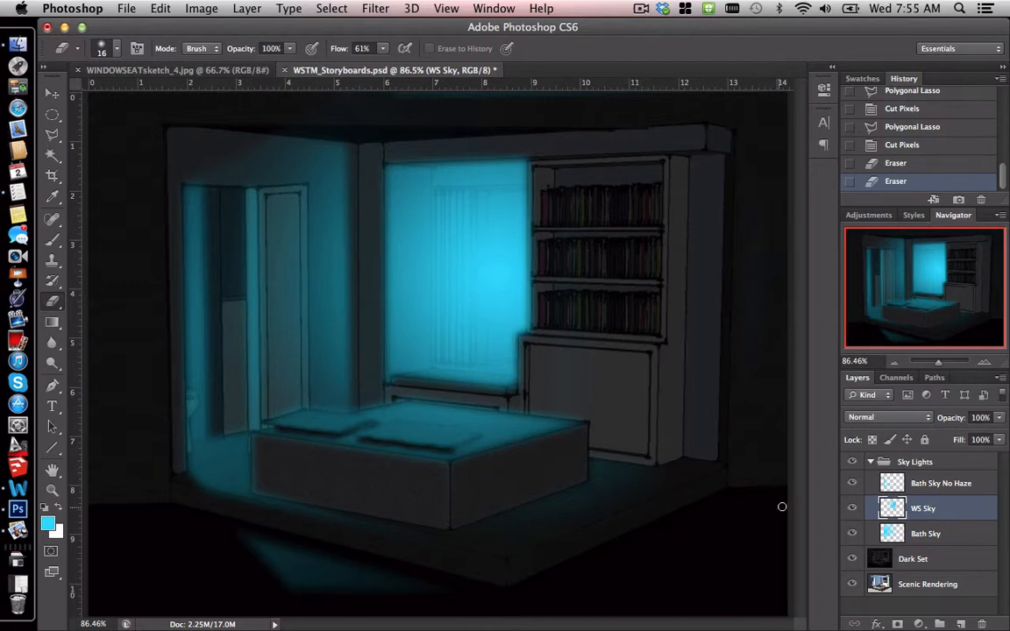
click(998, 419)
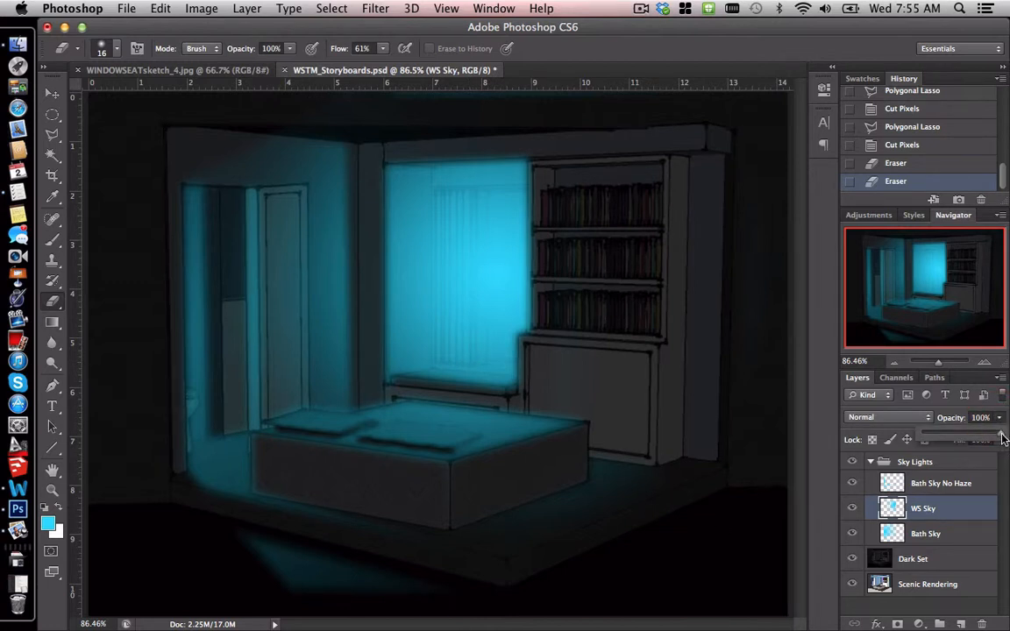
drag(993, 438, 965, 438)
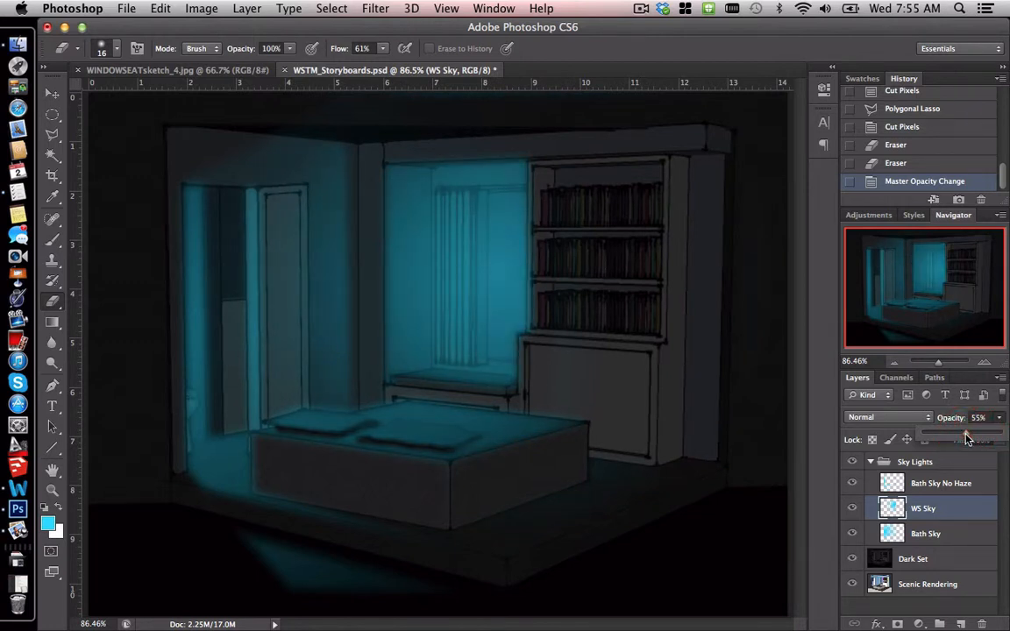
Step: Cut the WS Sky light from the alcove's angled area above the window and curtain
click(58, 134)
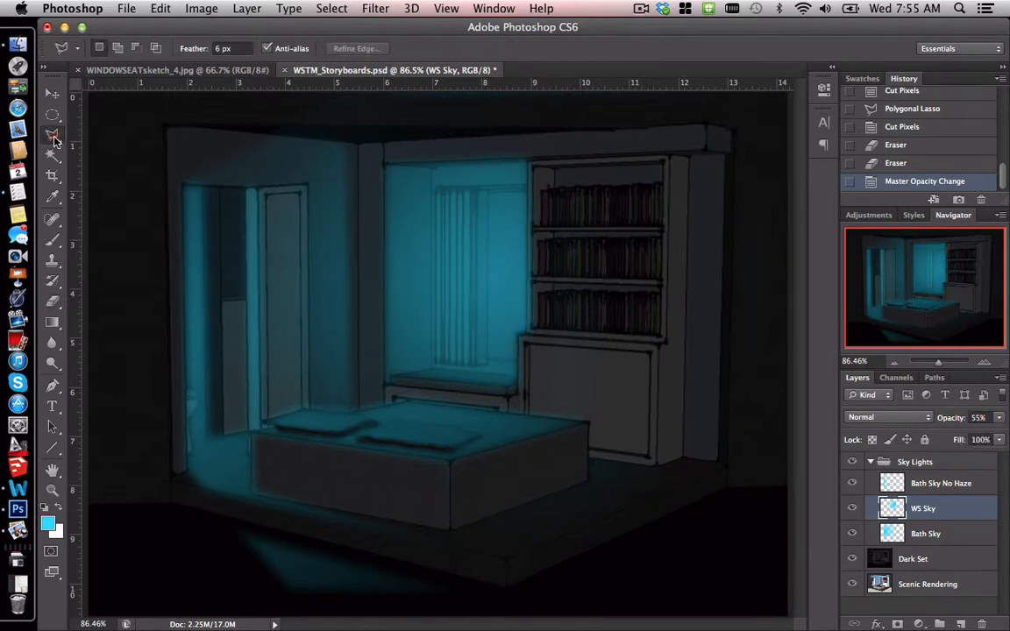
click(428, 186)
click(377, 154)
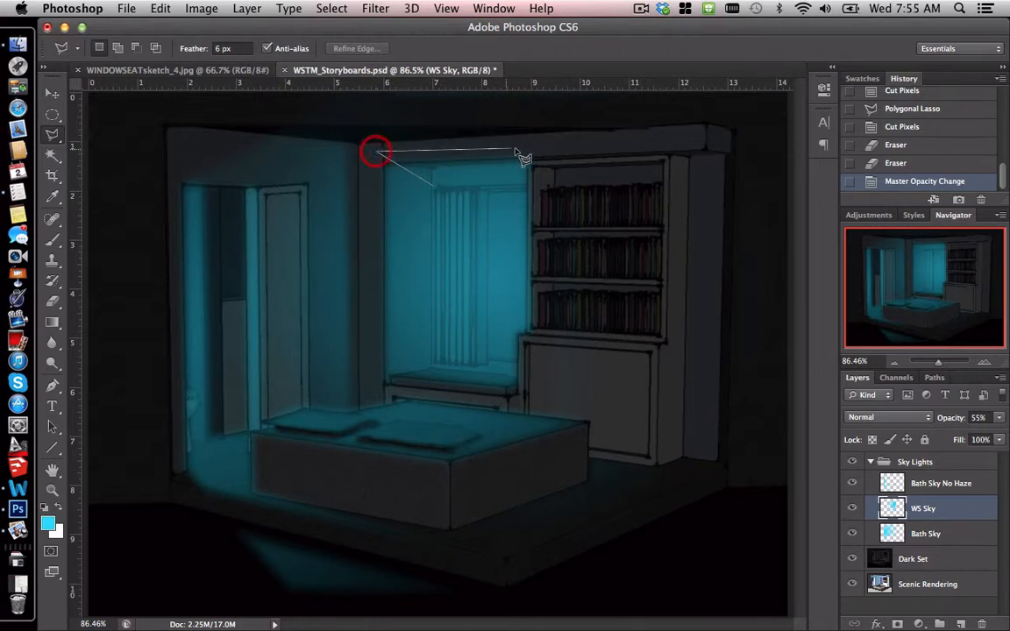
click(536, 153)
click(536, 189)
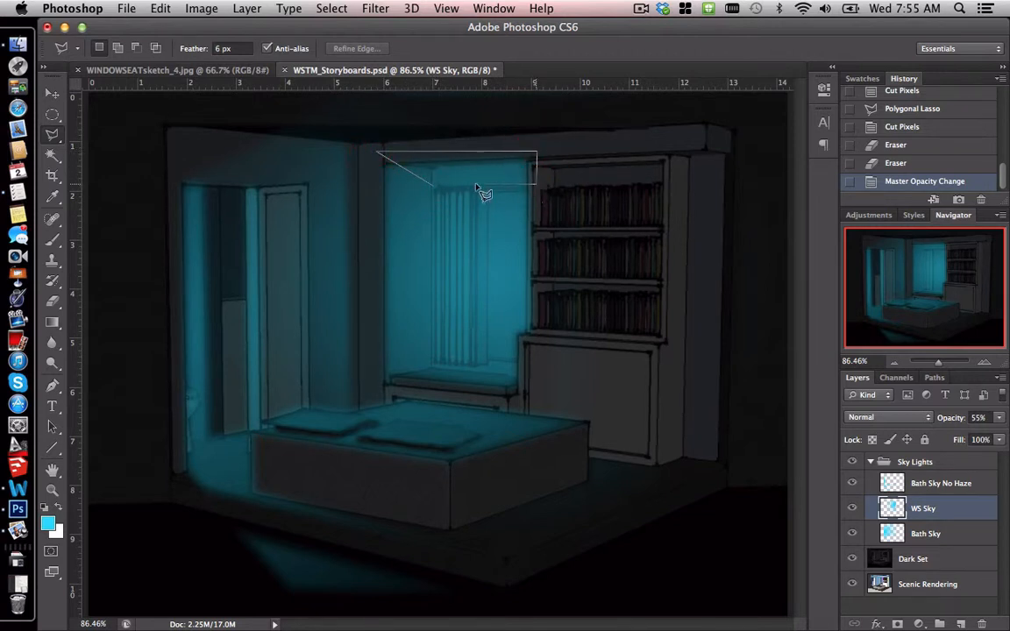
click(431, 186)
key(super+x)
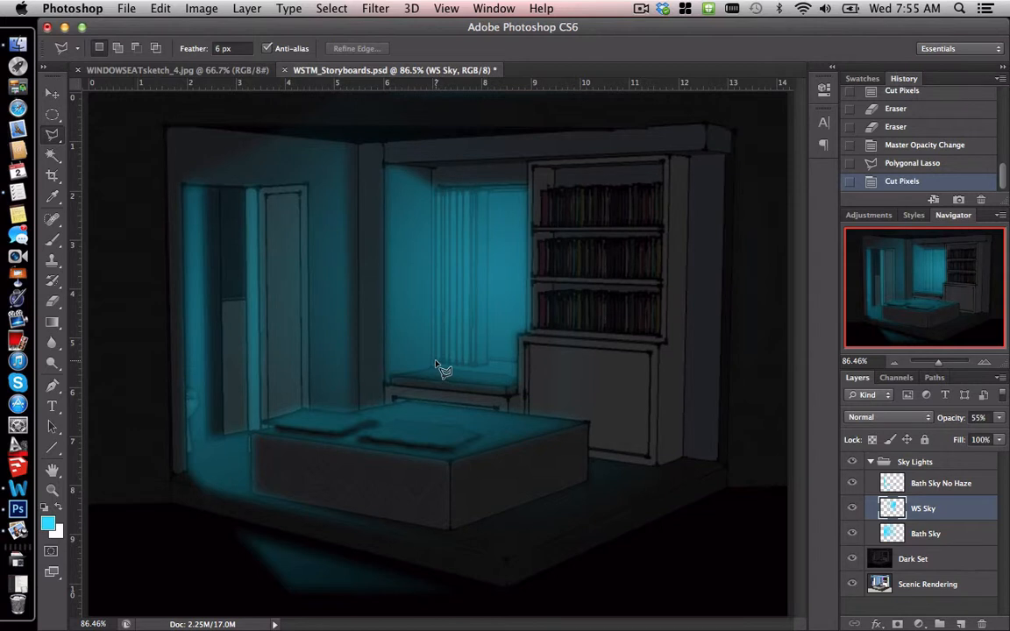
Step: Cut the WS Sky light from the strip of wall between the bottom of the window and the seat
shift+click(436, 360)
click(476, 367)
click(521, 361)
click(521, 377)
click(434, 365)
key(super+x)
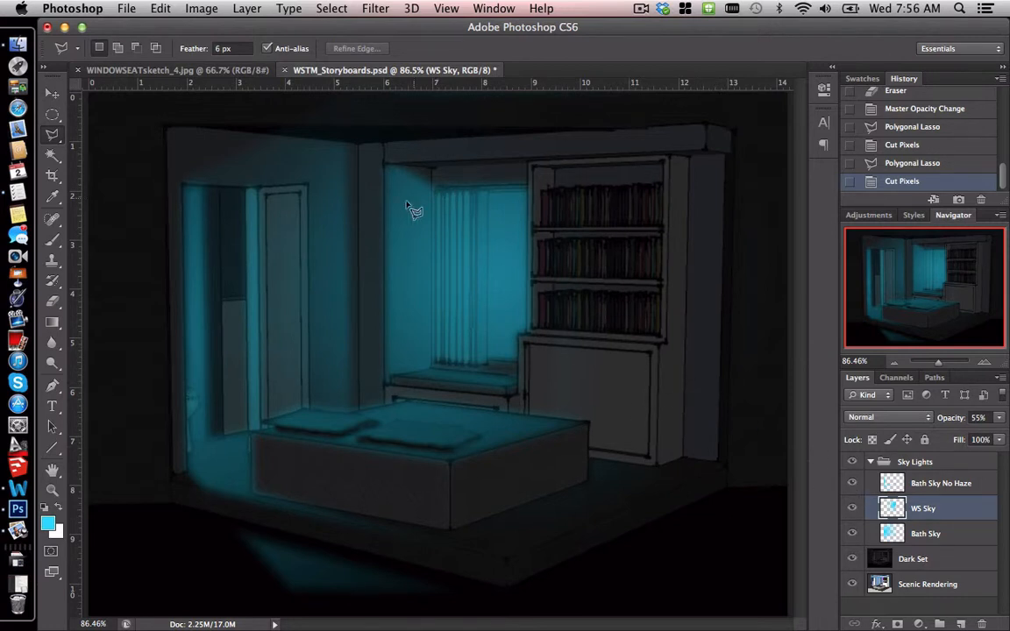
Step: Hide Dark Set and copy the window curtain from the Scenic Rendering layer using a polygonal selection around it
click(931, 583)
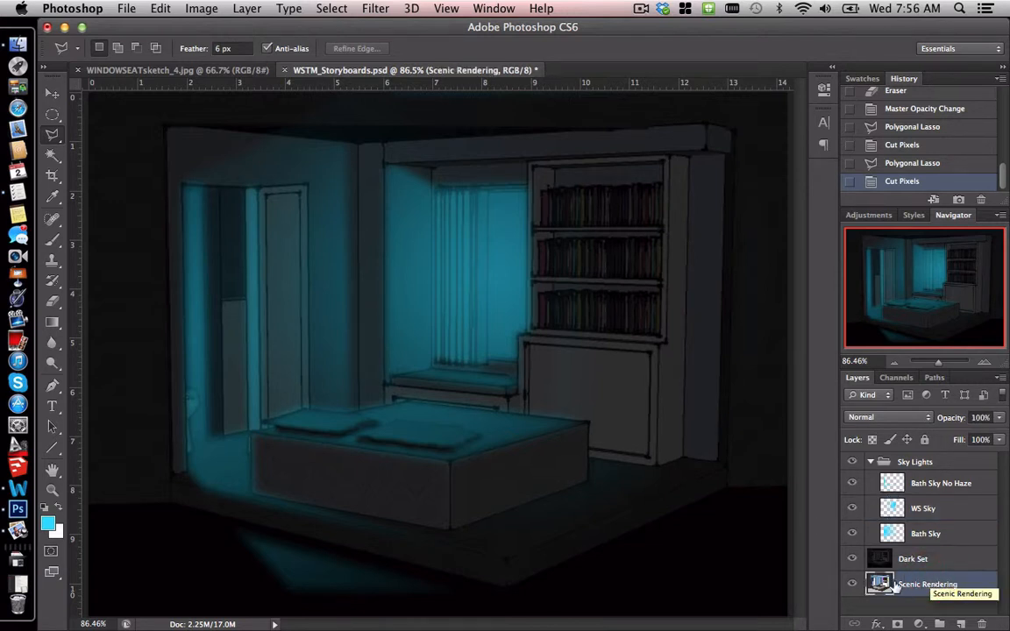
click(851, 559)
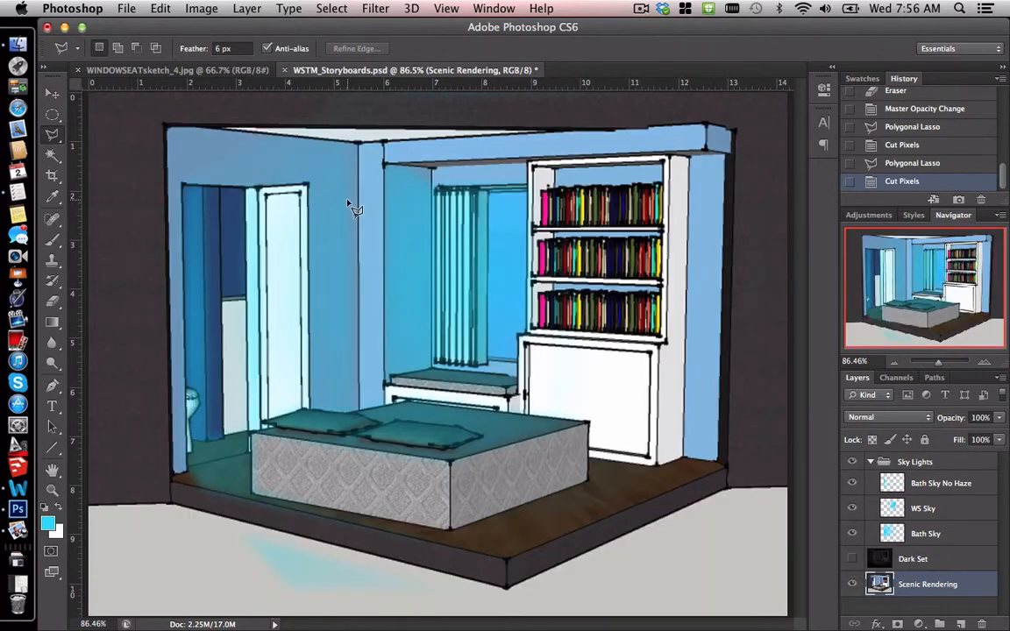
click(435, 187)
click(473, 368)
click(433, 362)
click(437, 188)
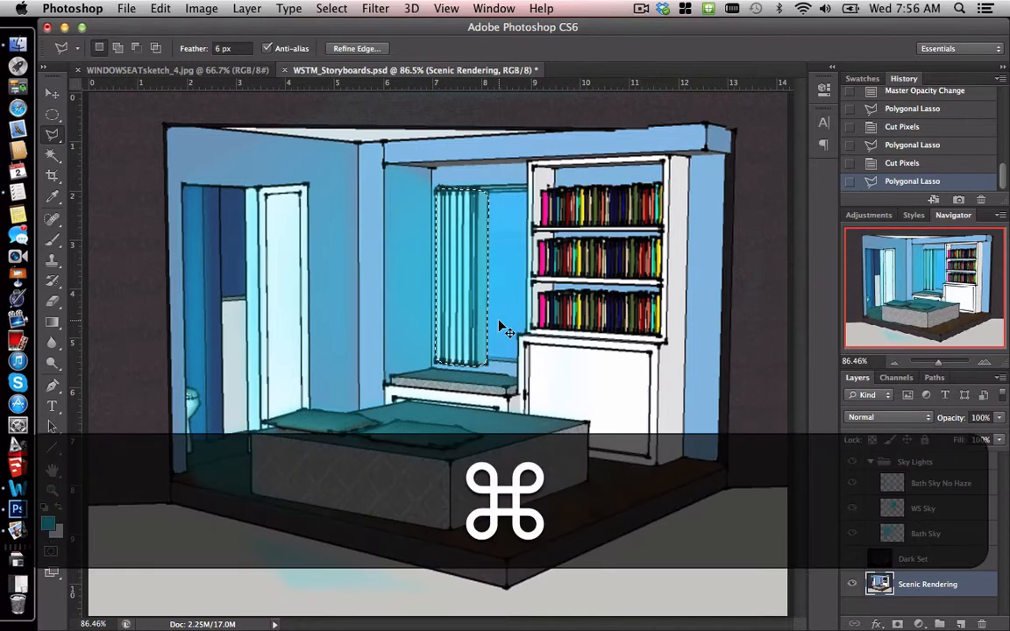
key(super+c)
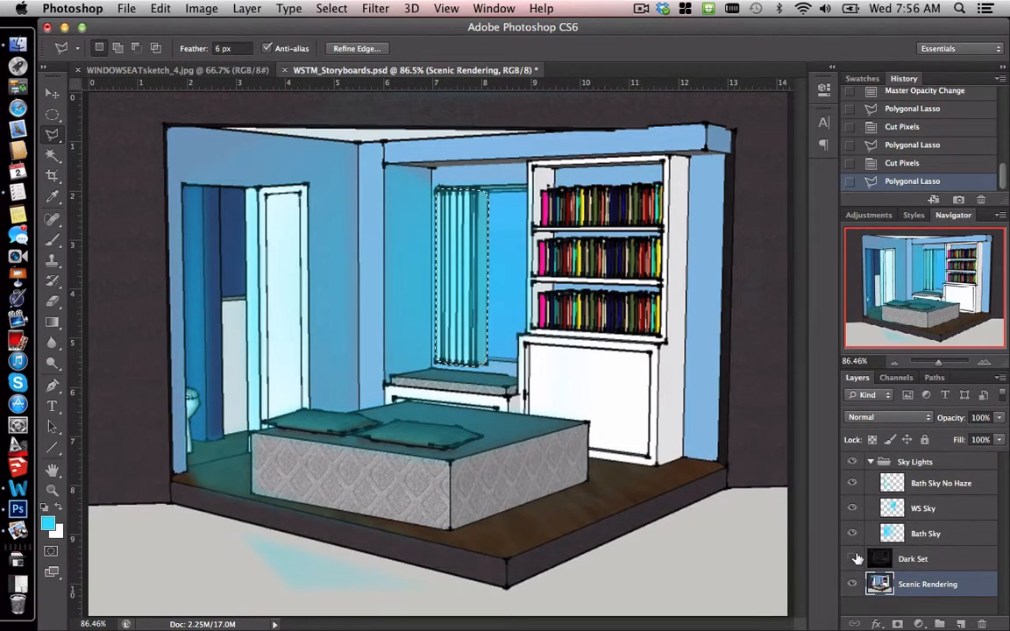
Step: Show Dark Set again and paste the copied curtain above WS Sky as a layer named Curtain Overlay
click(852, 559)
click(938, 510)
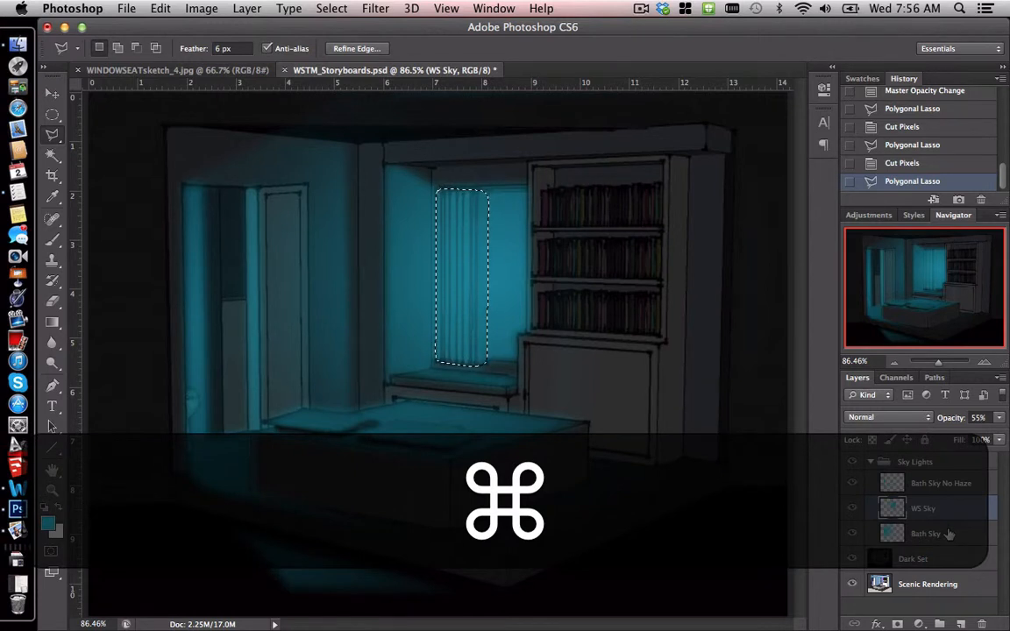
key(super+v)
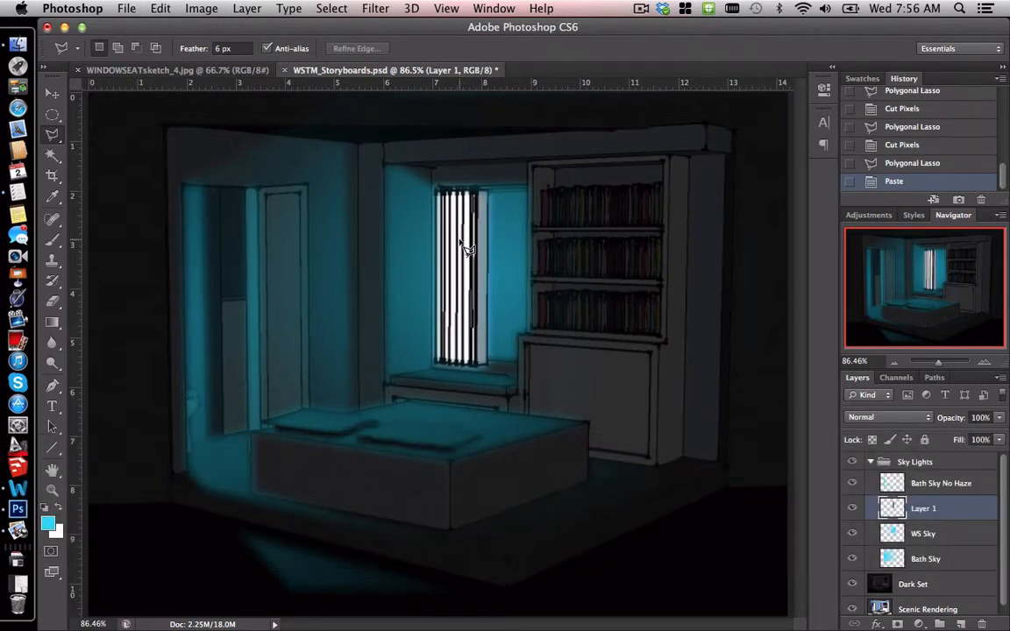
double_click(918, 508)
text(Cur)
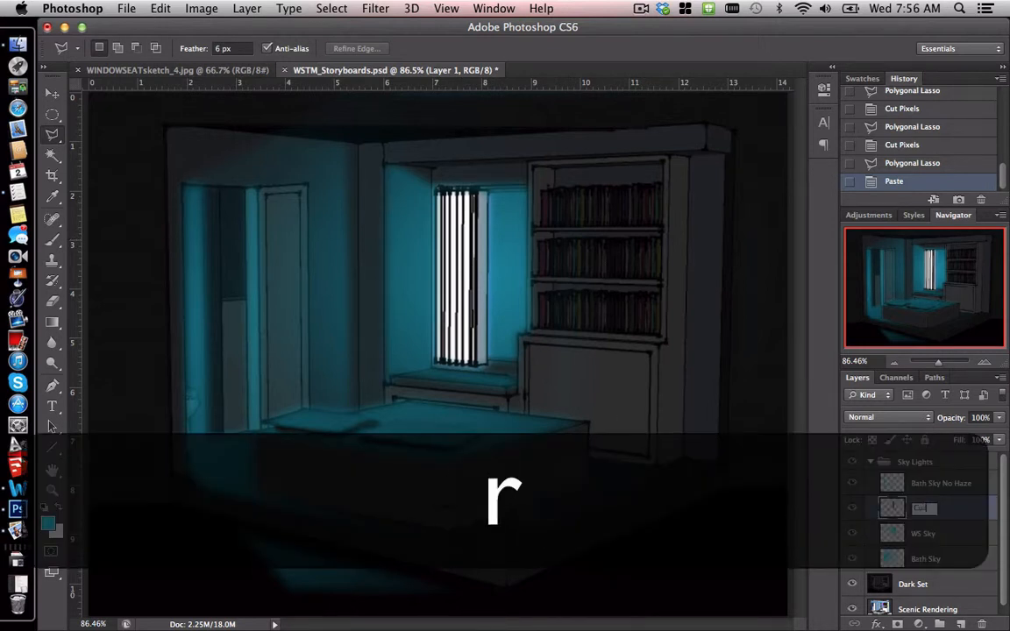
text(tains Overlay)
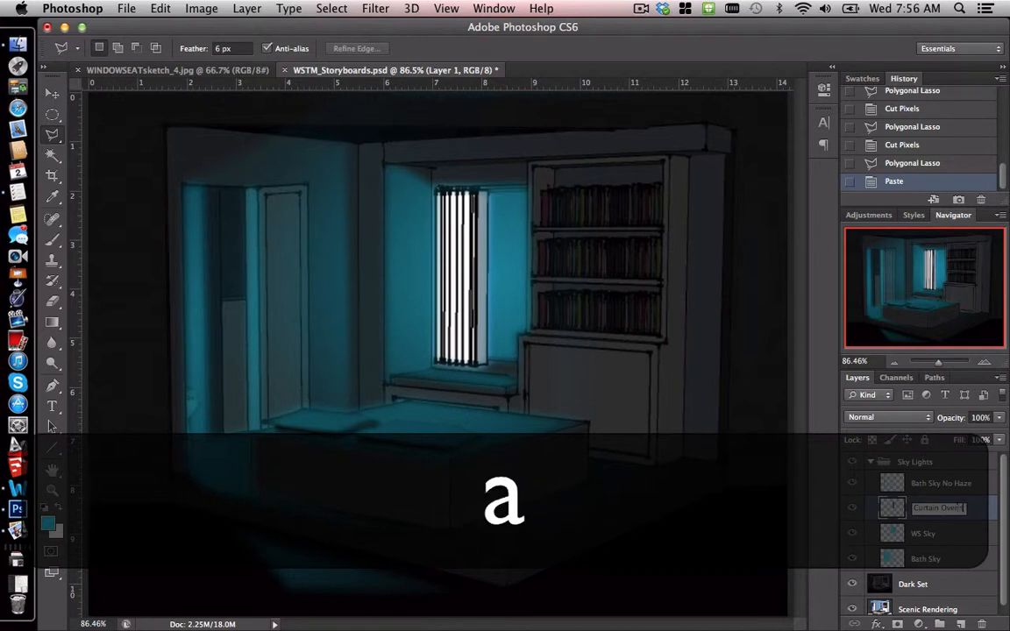
key(Return)
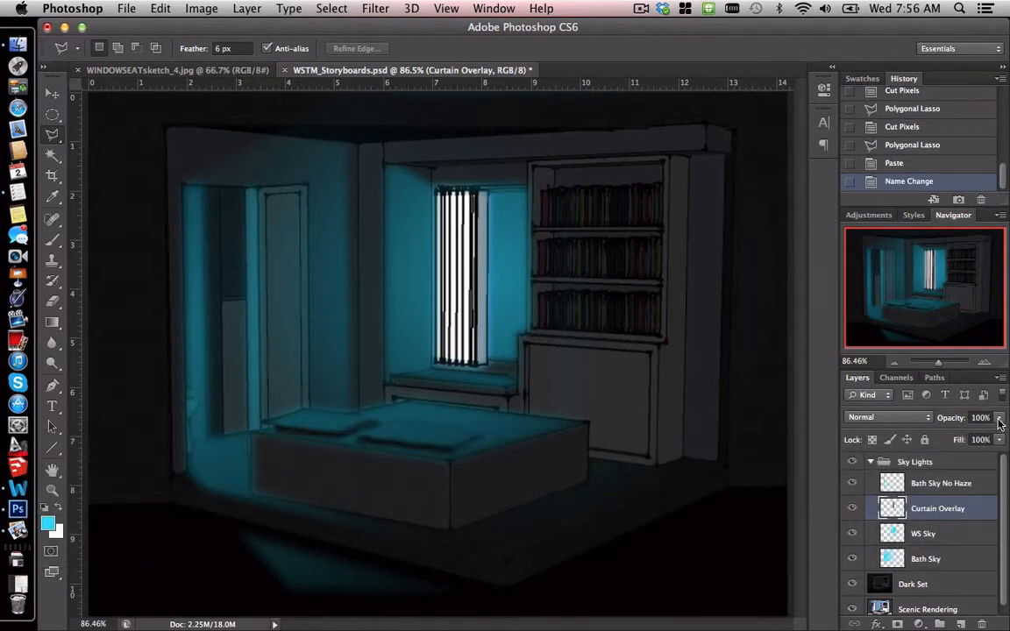
Step: Try the Grain texture filter on the Curtain Overlay layer with intensity 100 and contrast 100
click(998, 419)
mouse_move(998, 433)
mouse_down()
mouse_move(922, 436)
mouse_move(1008, 429)
mouse_up()
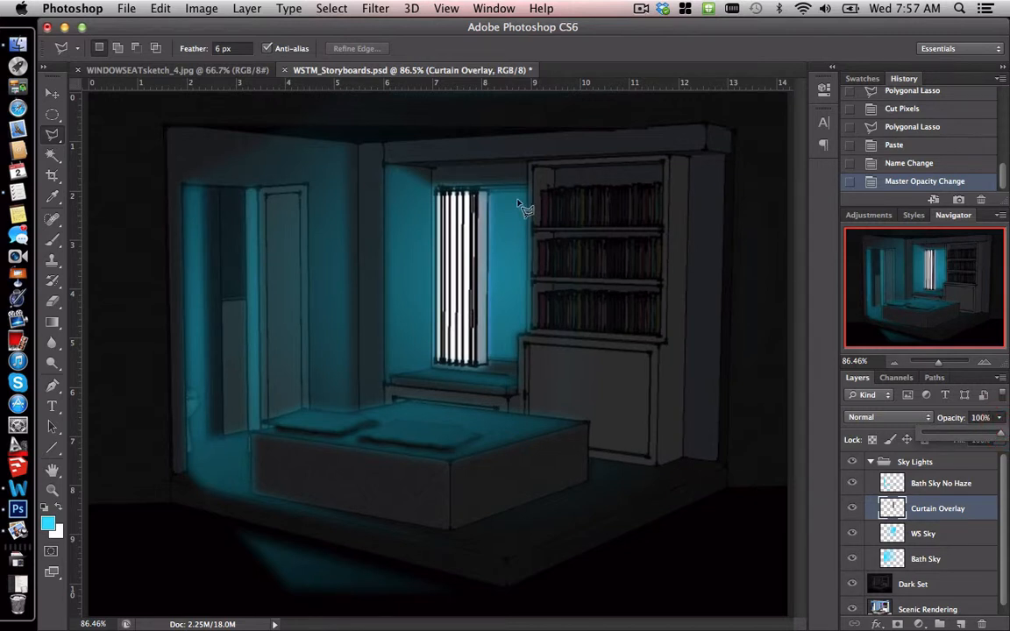
click(380, 10)
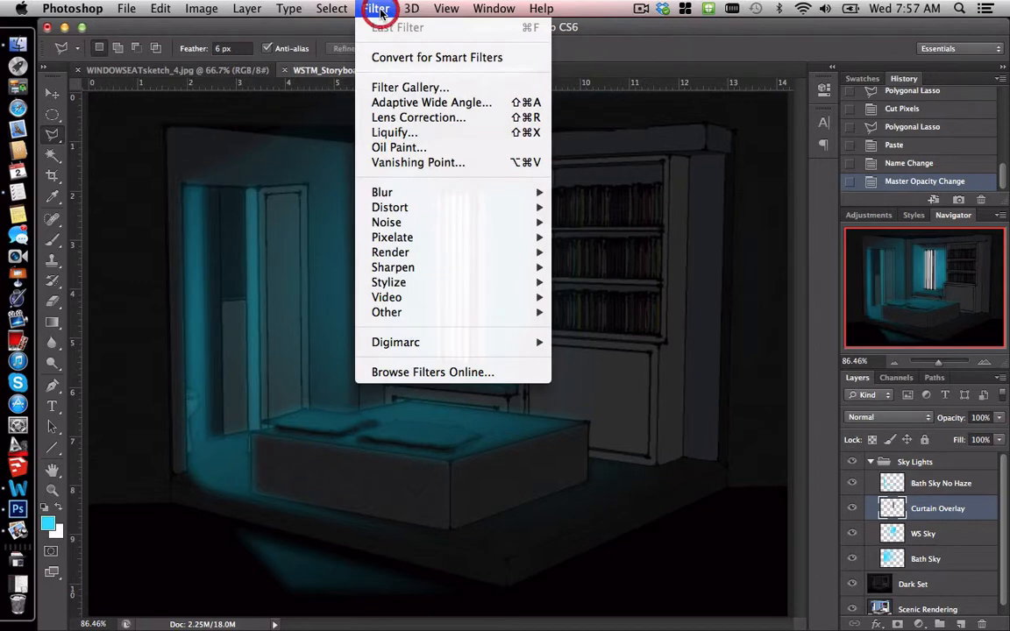
click(410, 89)
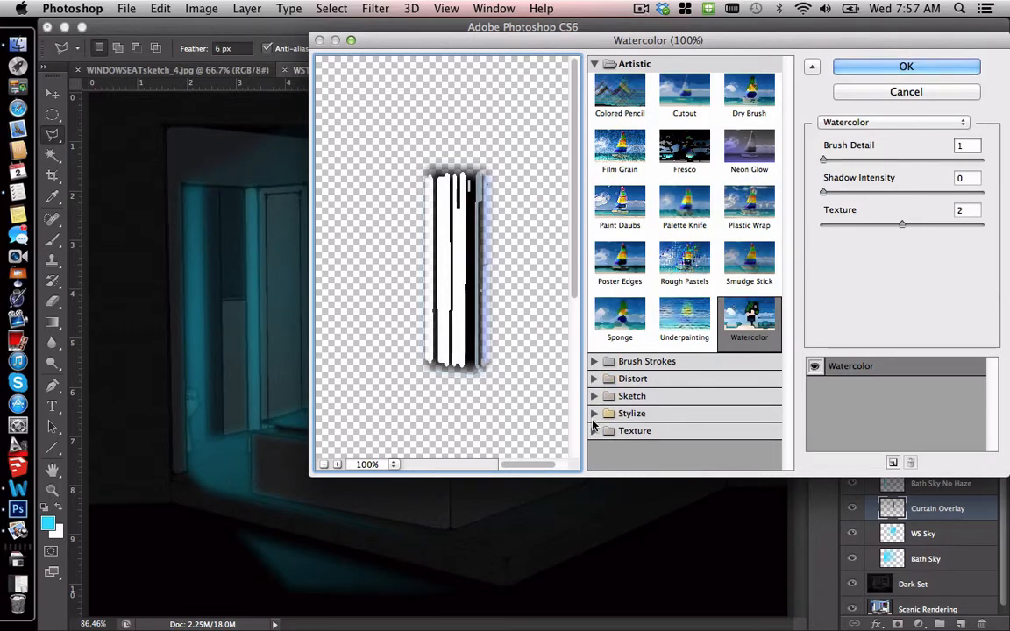
click(594, 430)
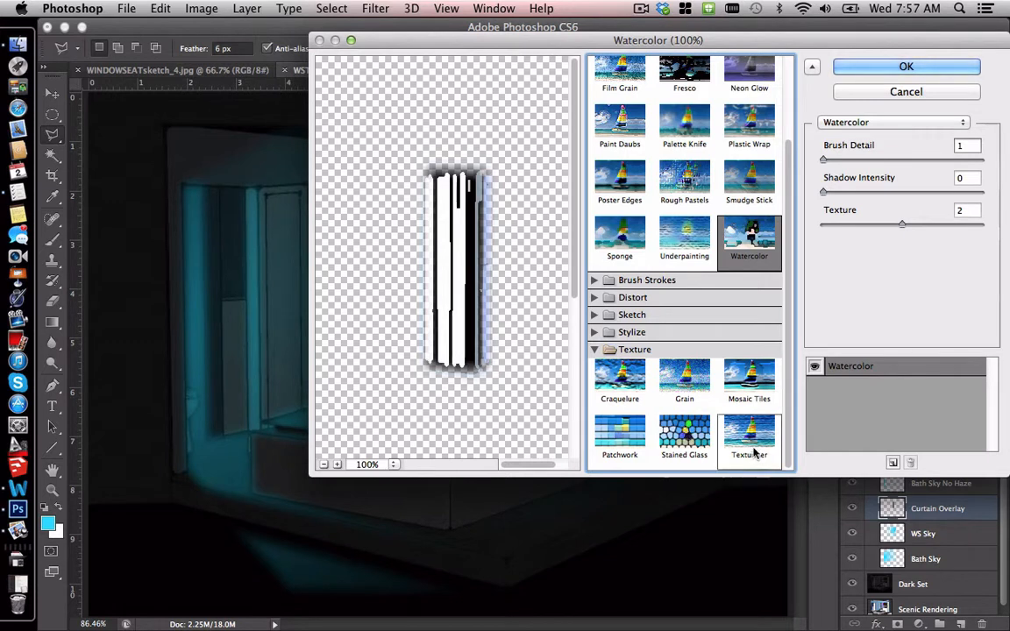
click(678, 386)
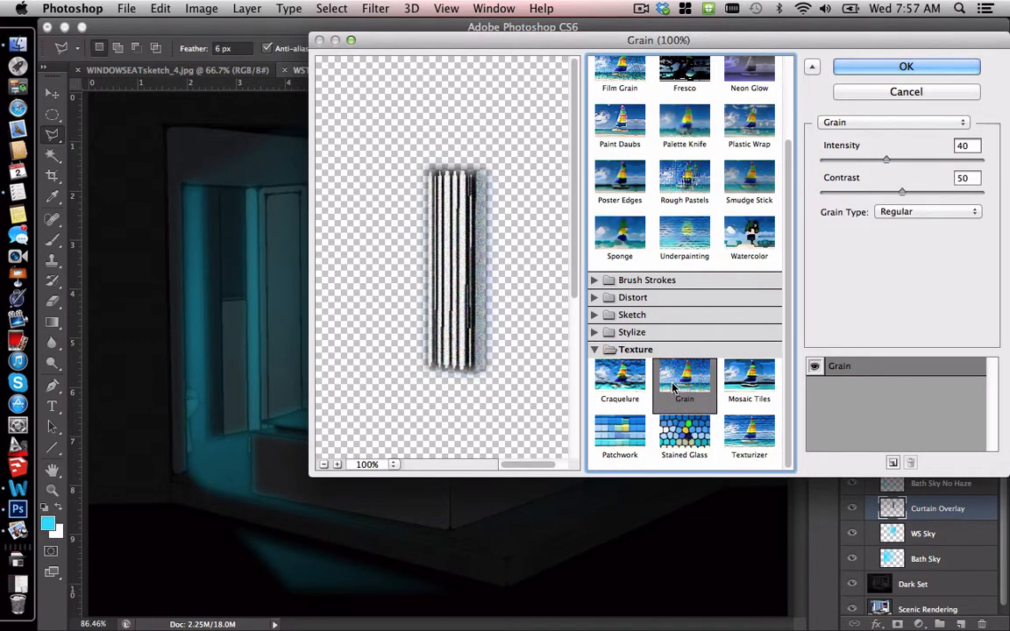
drag(900, 190, 1002, 187)
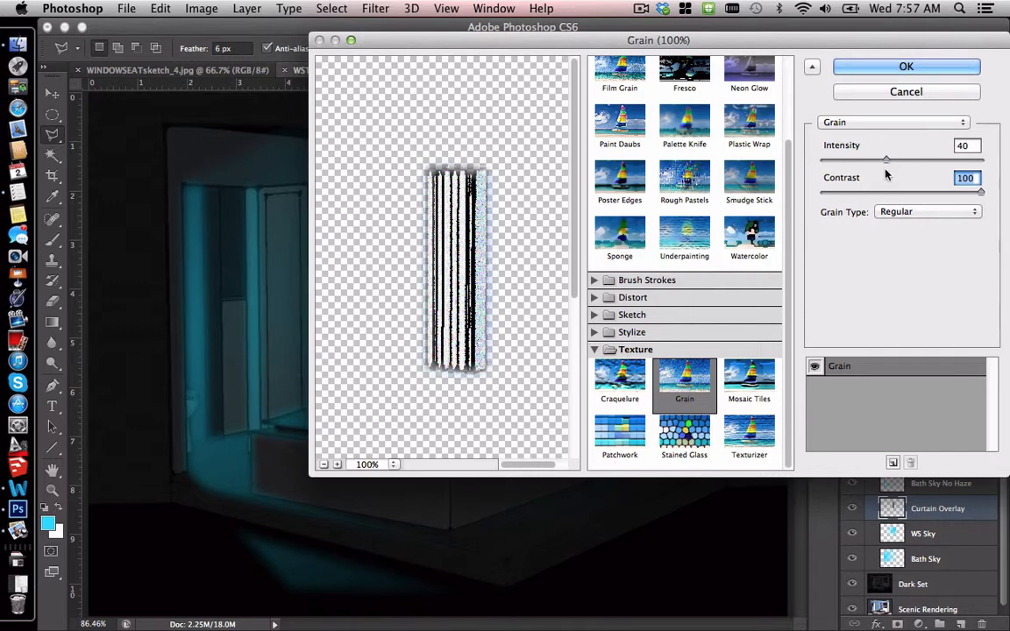
drag(886, 161, 987, 155)
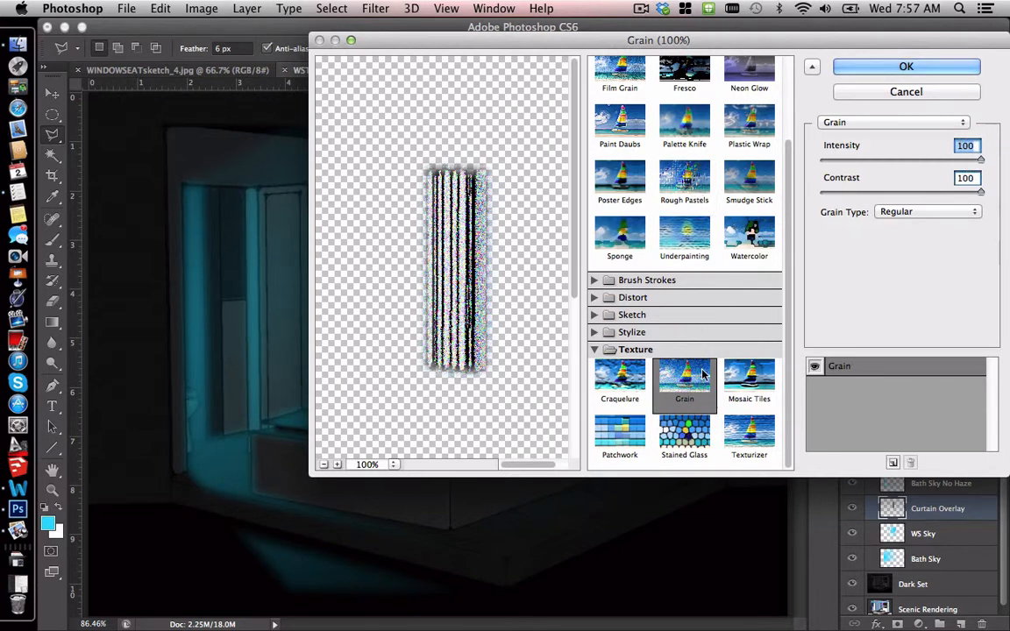
Step: Apply the Film Grain filter to Curtain Overlay with grain 20 and highlight area 0
click(620, 72)
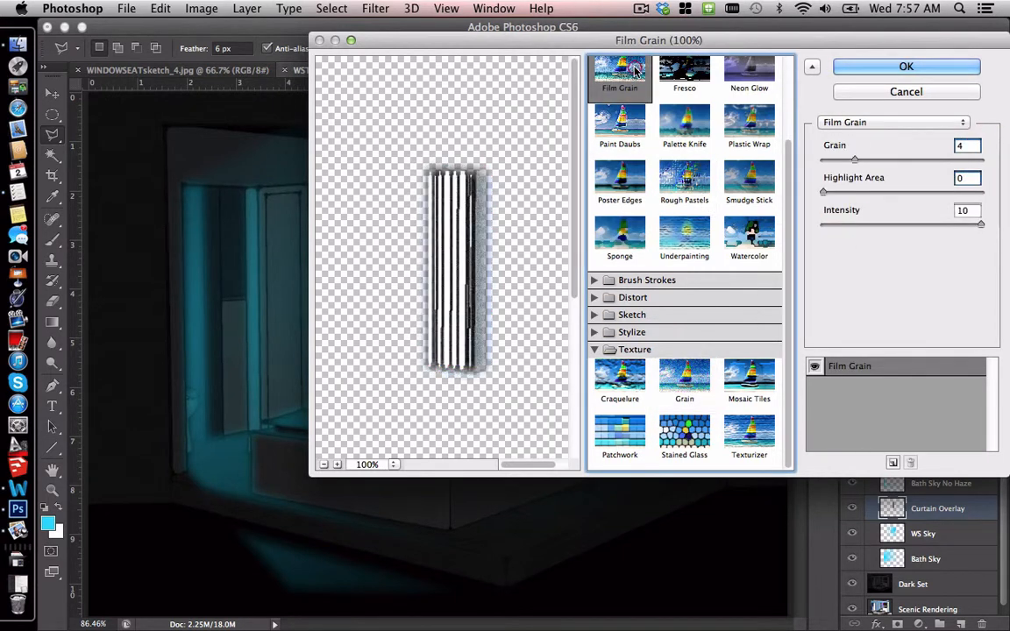
click(898, 192)
drag(900, 195, 1002, 153)
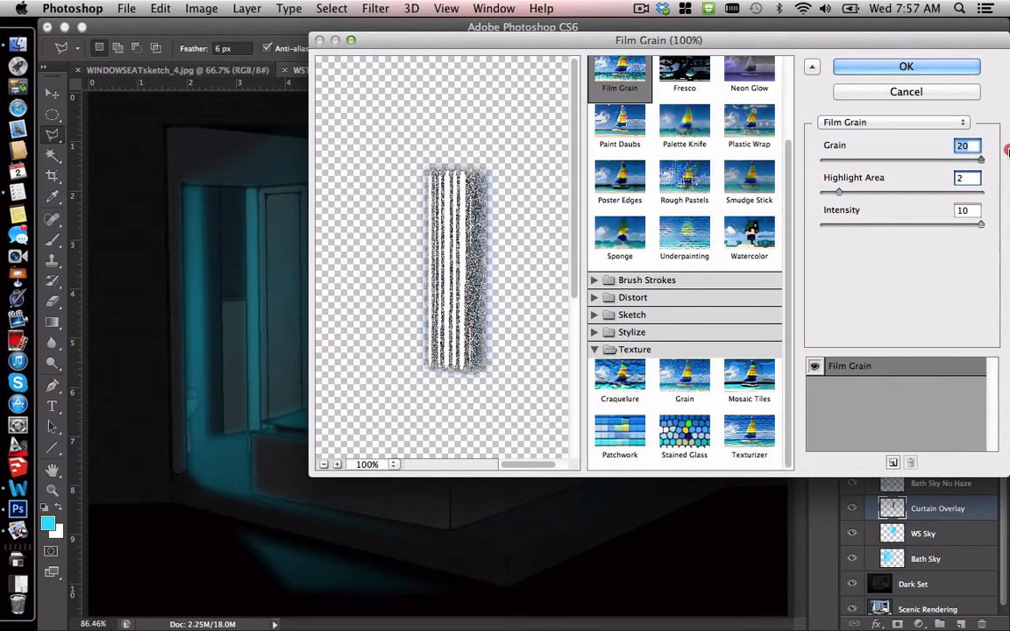
drag(840, 194, 739, 196)
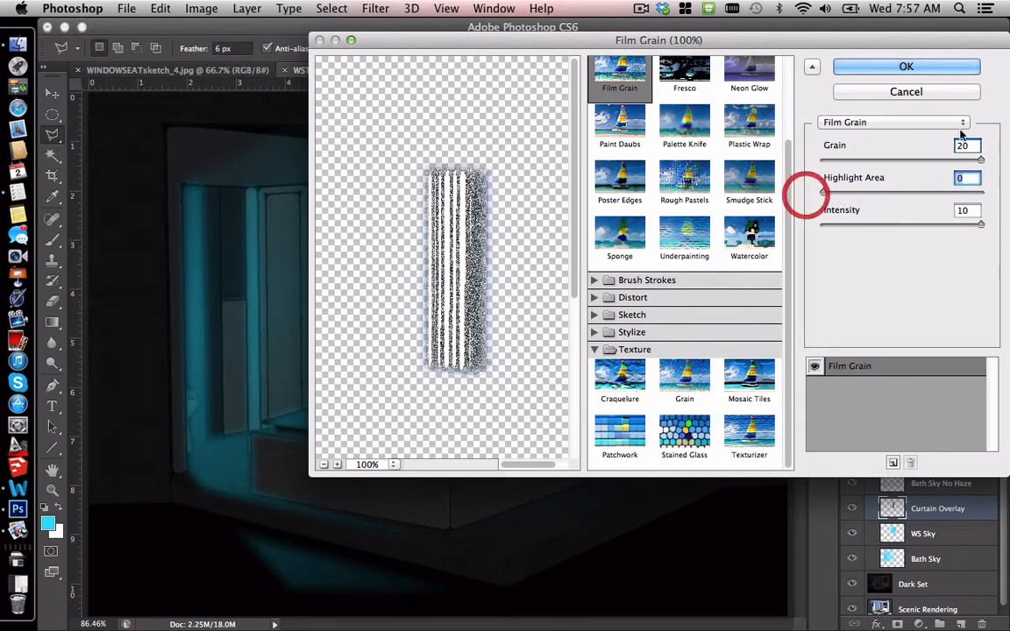
click(903, 67)
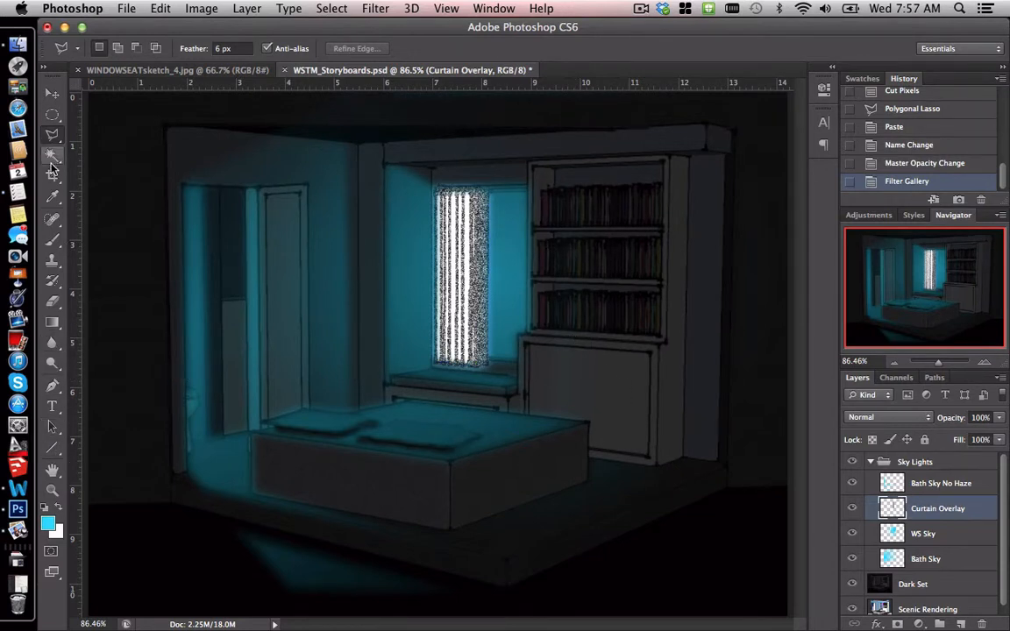
Step: Try cutting all white pixels from Curtain Overlay using a non-contiguous Magic Wand selection, and undo the cut
click(52, 490)
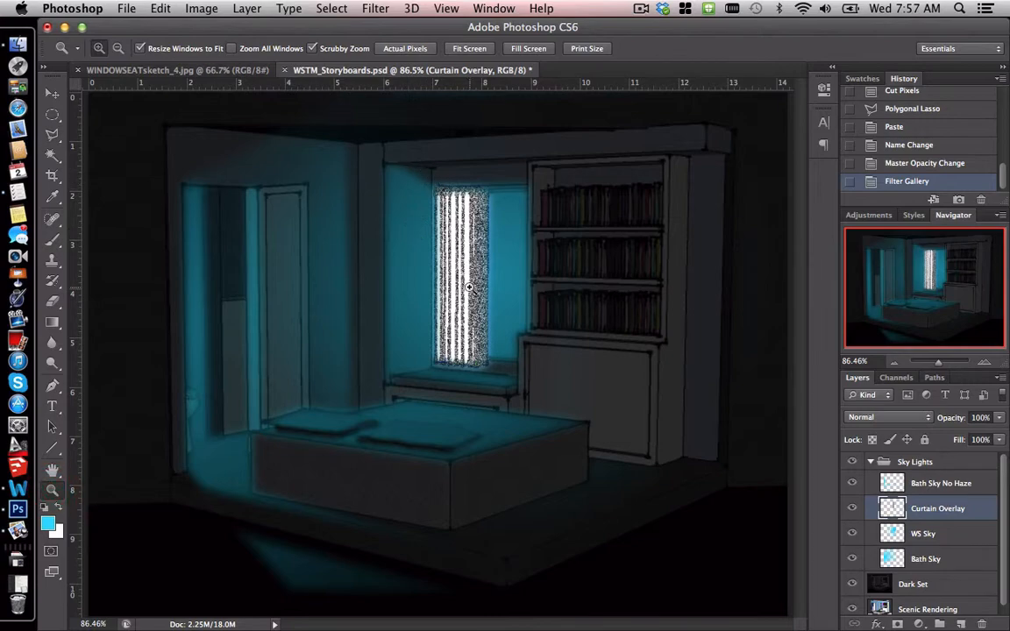
drag(469, 287, 513, 303)
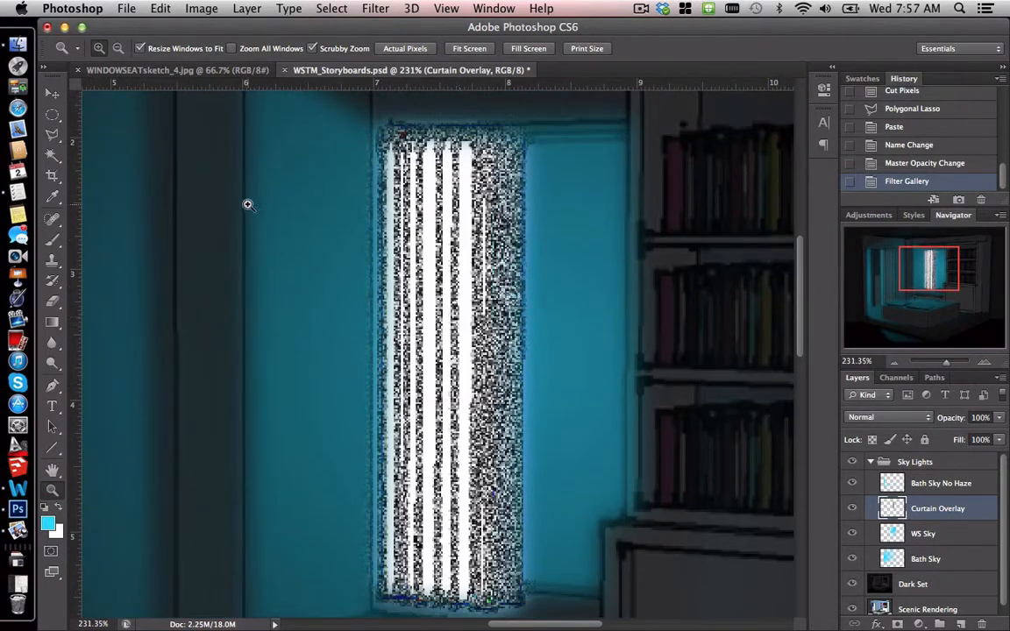
click(54, 156)
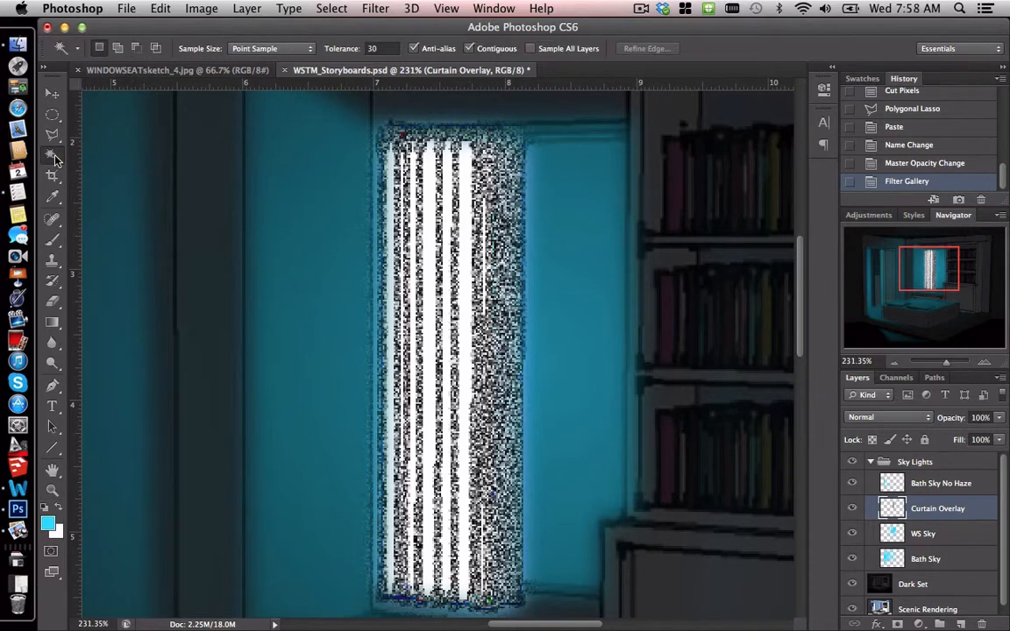
click(469, 49)
click(430, 227)
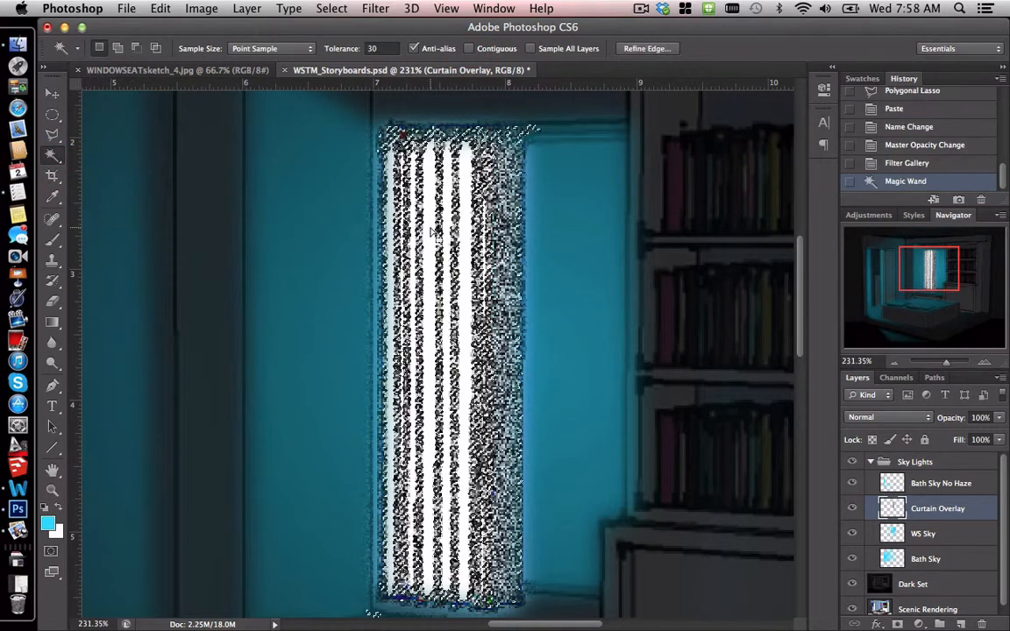
key(super+x)
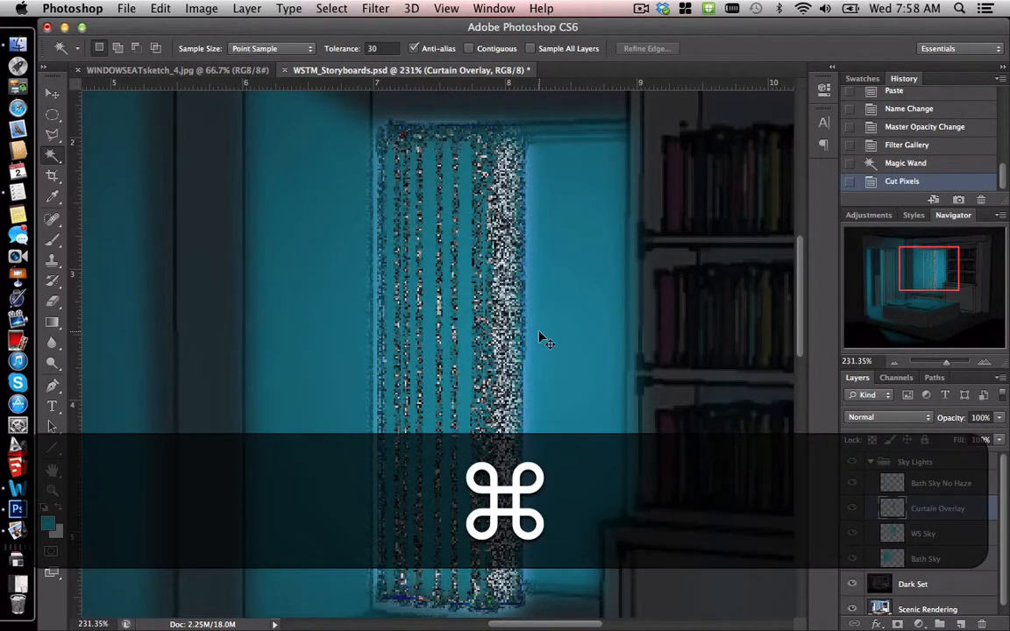
key(super+z)
Step: Invert the selection to cut everything except the white pixels from Curtain Overlay and lower the layer's opacity to 59%
key(super+i)
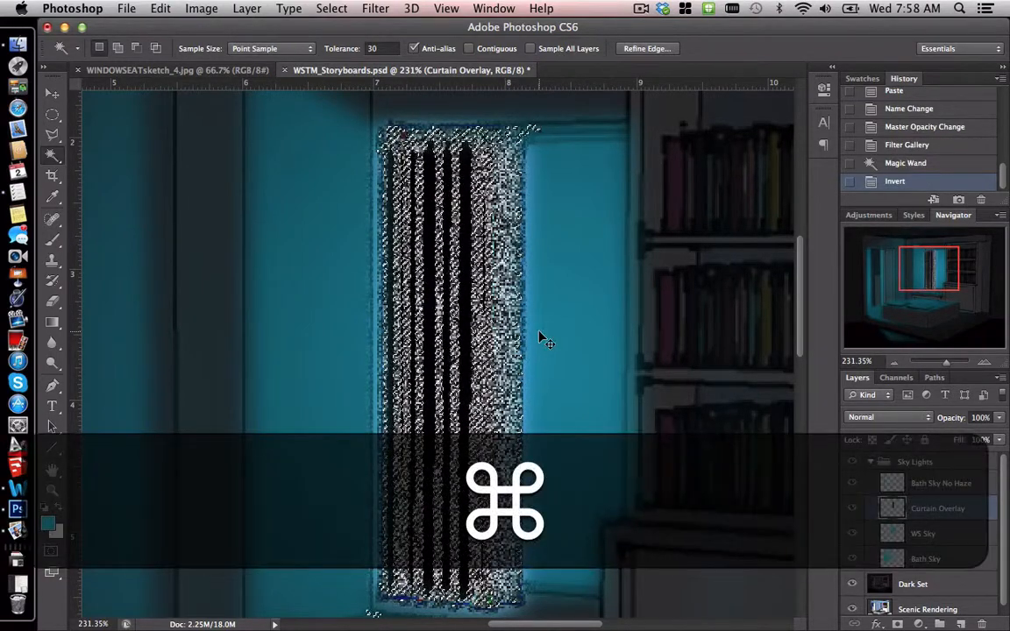
key(super+z)
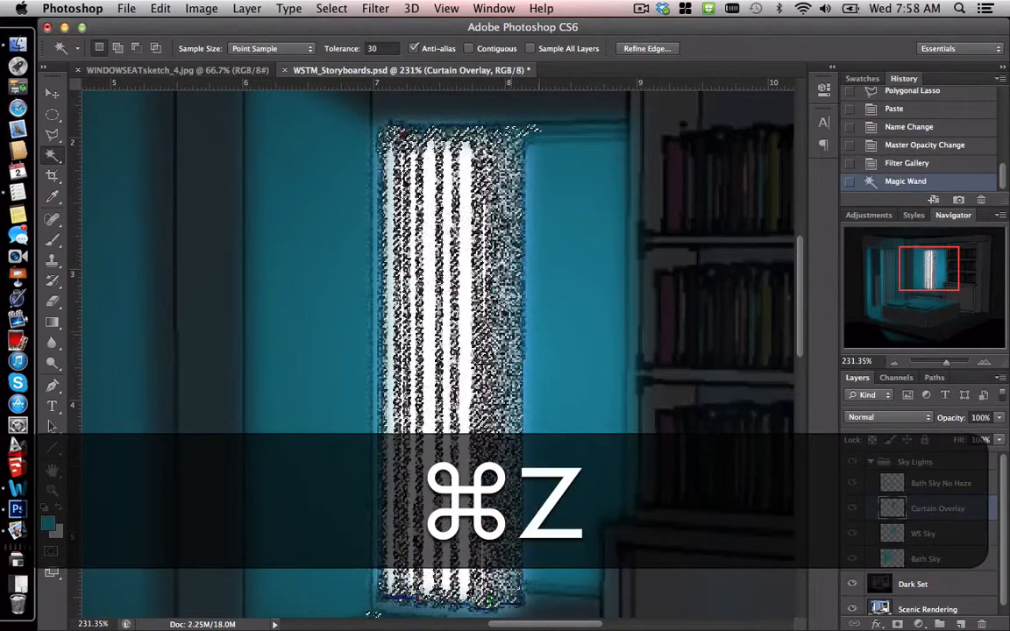
click(333, 8)
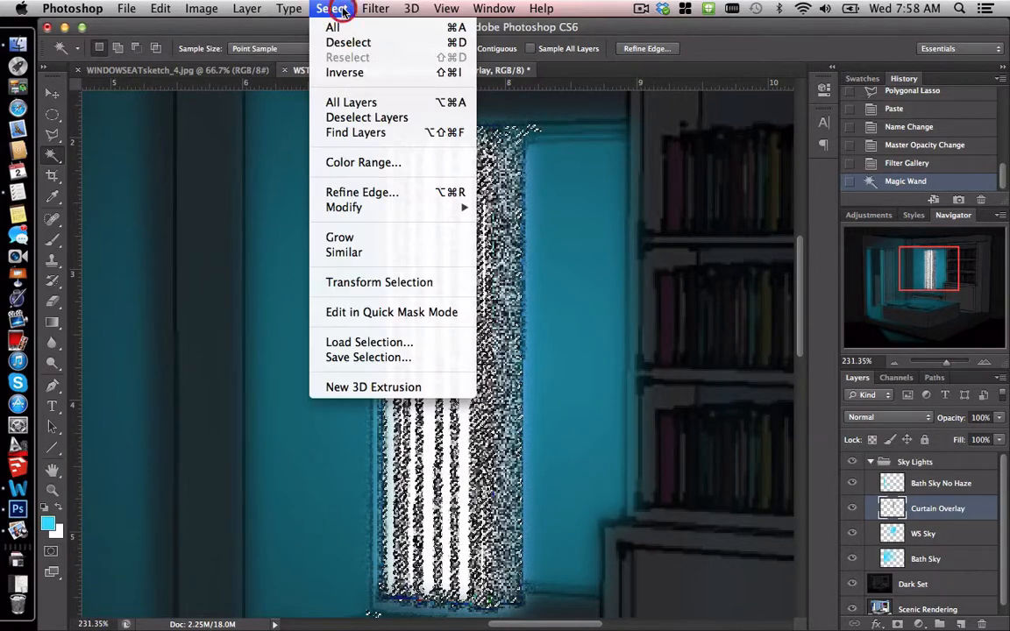
click(356, 71)
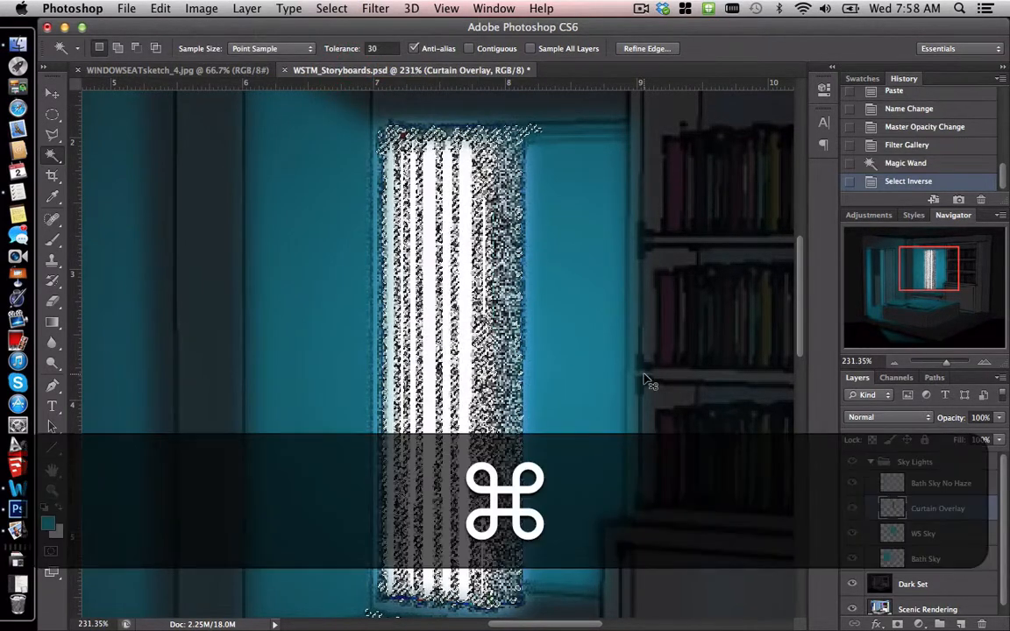
key(super+x)
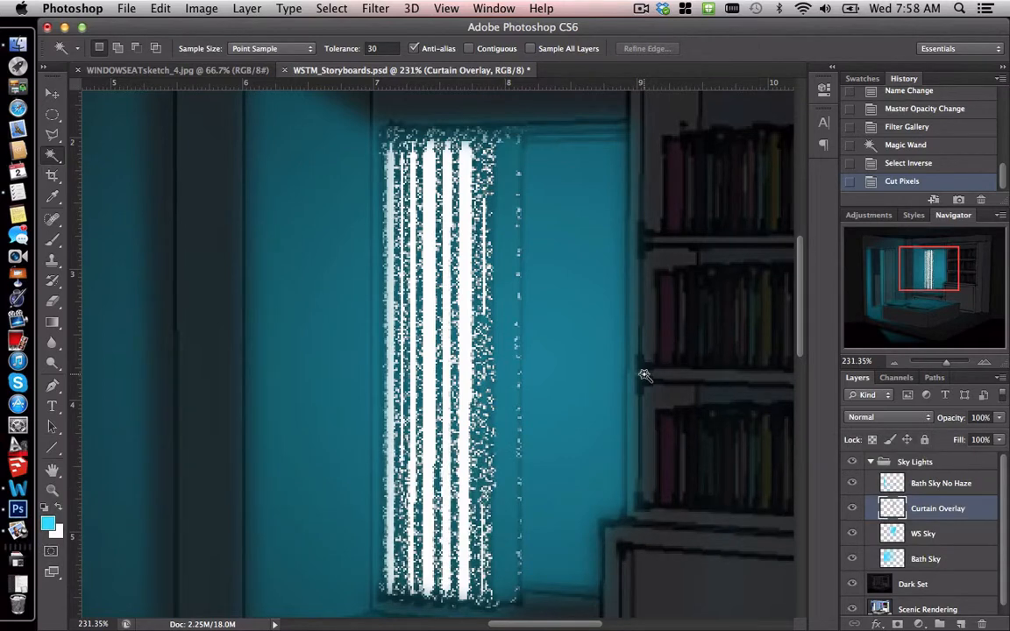
click(1000, 418)
drag(987, 438, 970, 440)
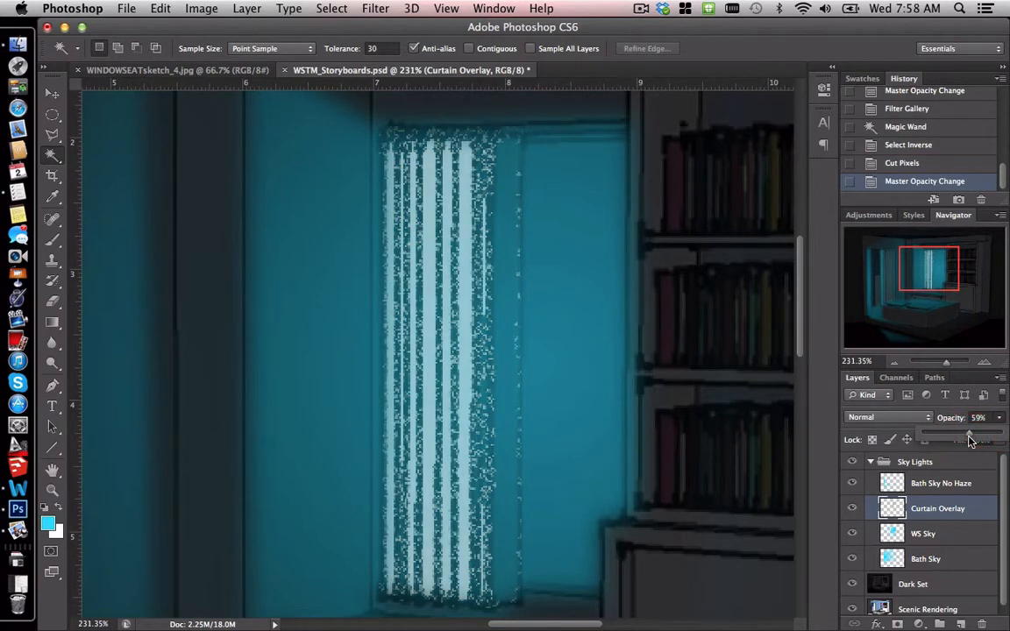
Step: Revert the opacity change and the cut on Curtain Overlay, and clear the selection
click(904, 164)
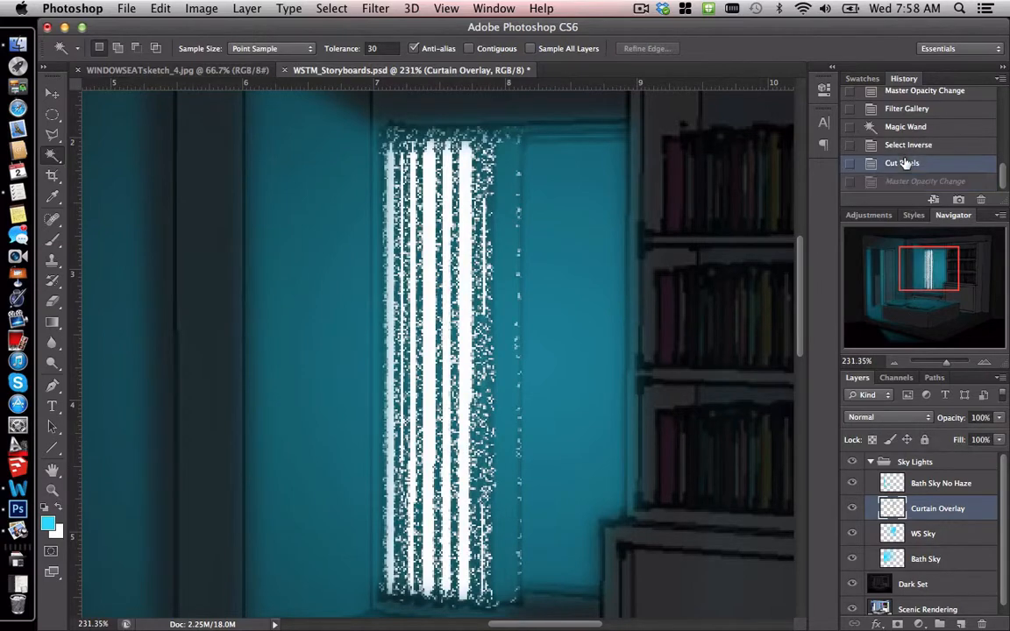
click(902, 145)
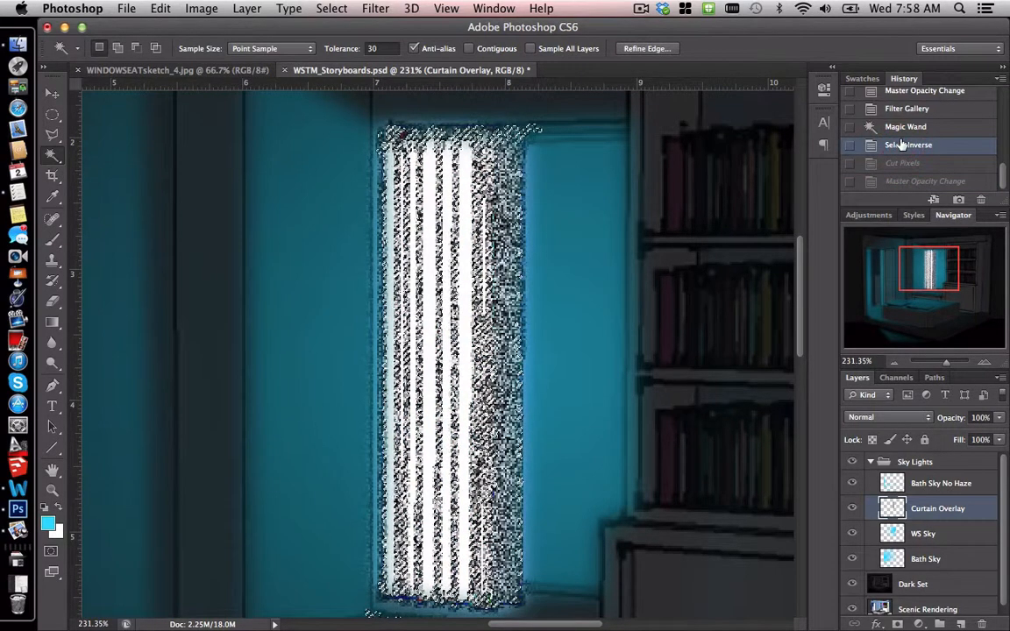
key(super+d)
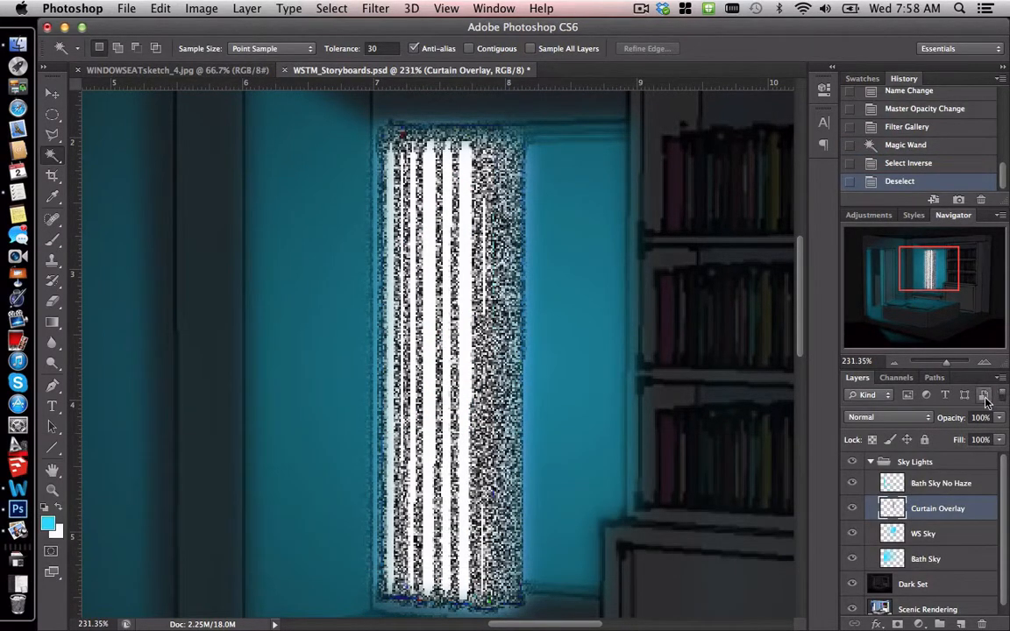
Step: Lower the Curtain Overlay layer's opacity to 47%
click(998, 418)
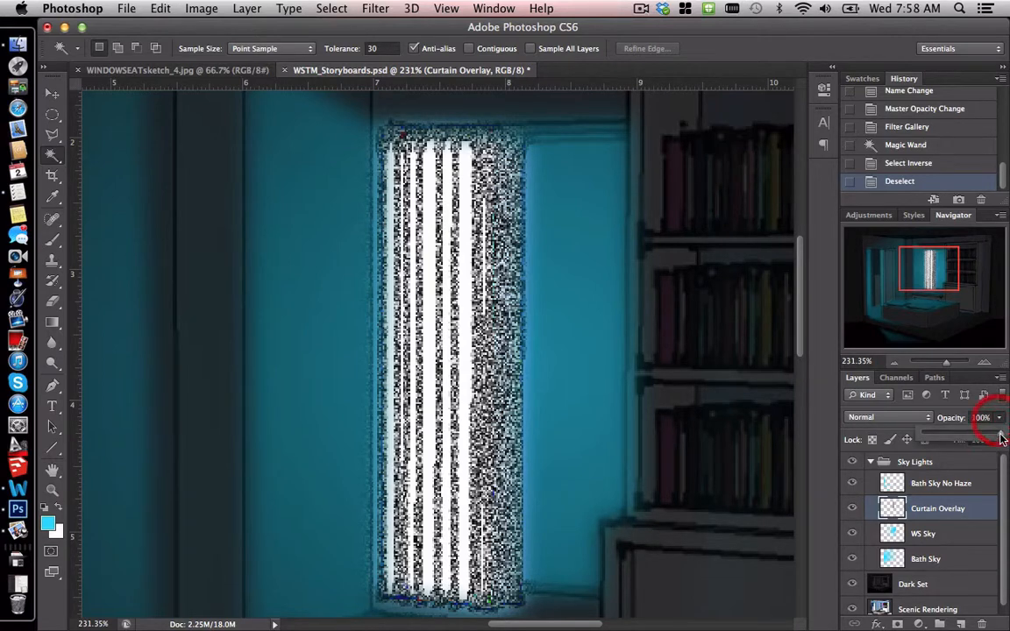
drag(996, 434, 960, 441)
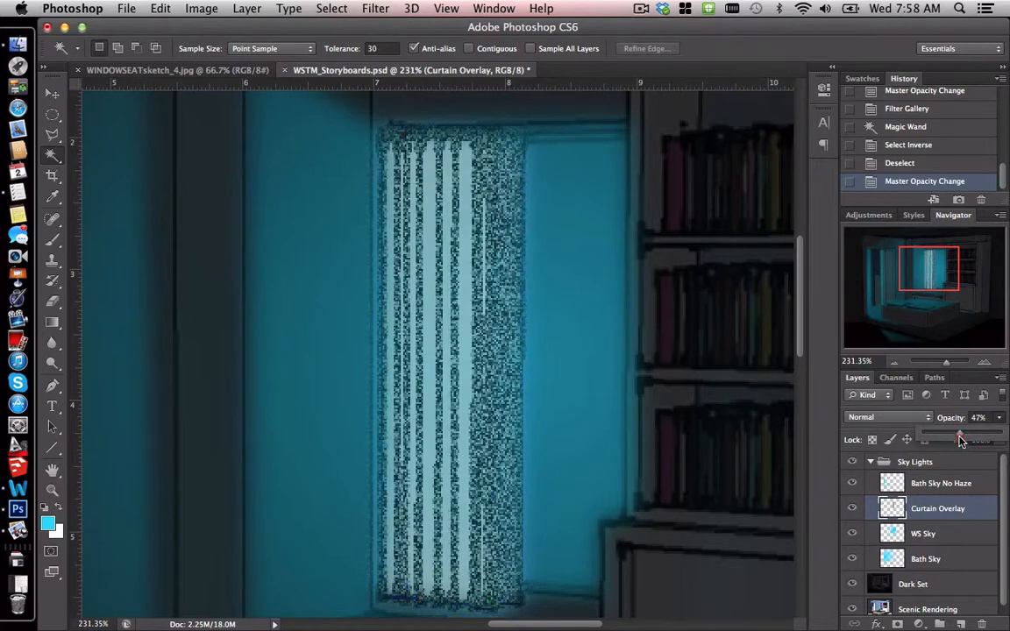
key(super)
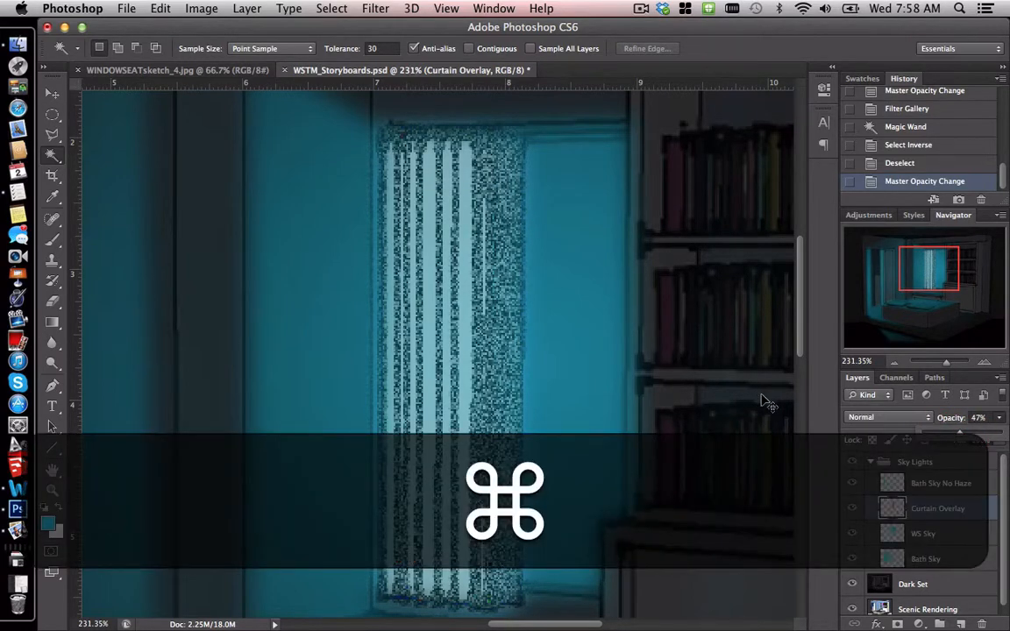
key(super+0)
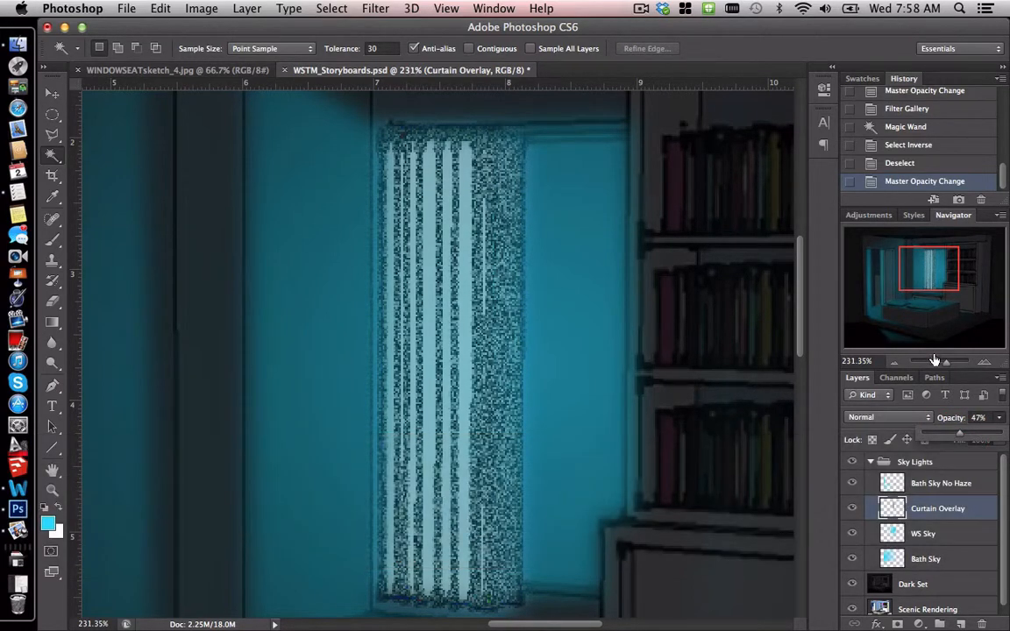
key(super+0)
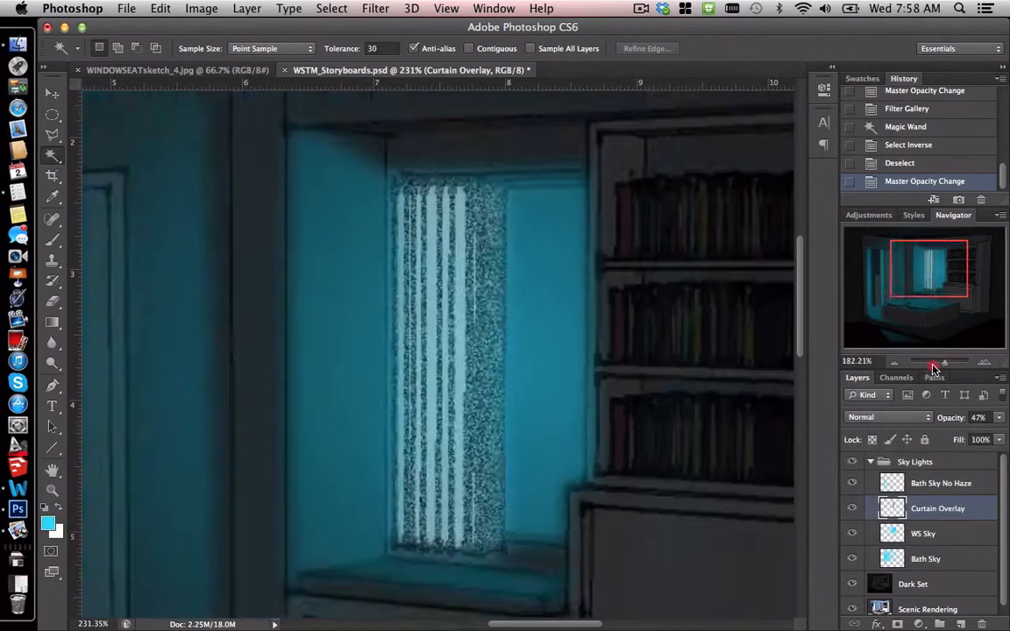
mouse_move(932, 369)
mouse_down()
mouse_move(919, 362)
mouse_move(939, 368)
mouse_up()
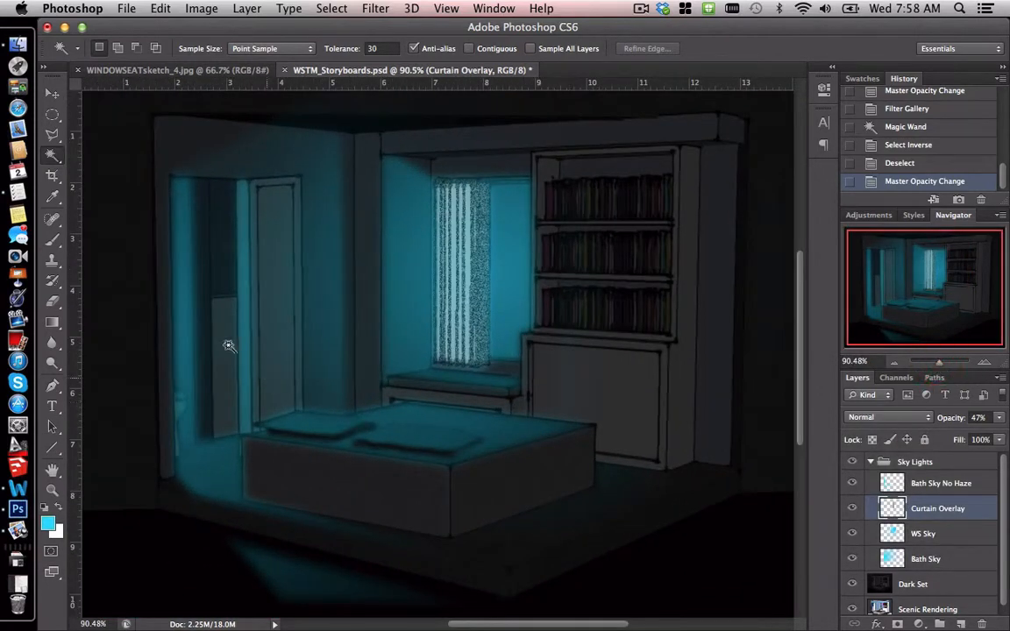
Step: Compare the set with Curtain Overlay hidden and shown, and consult the preshow key board in WSTM_KeyBoards.pdf in Preview before returning to Photoshop
click(53, 93)
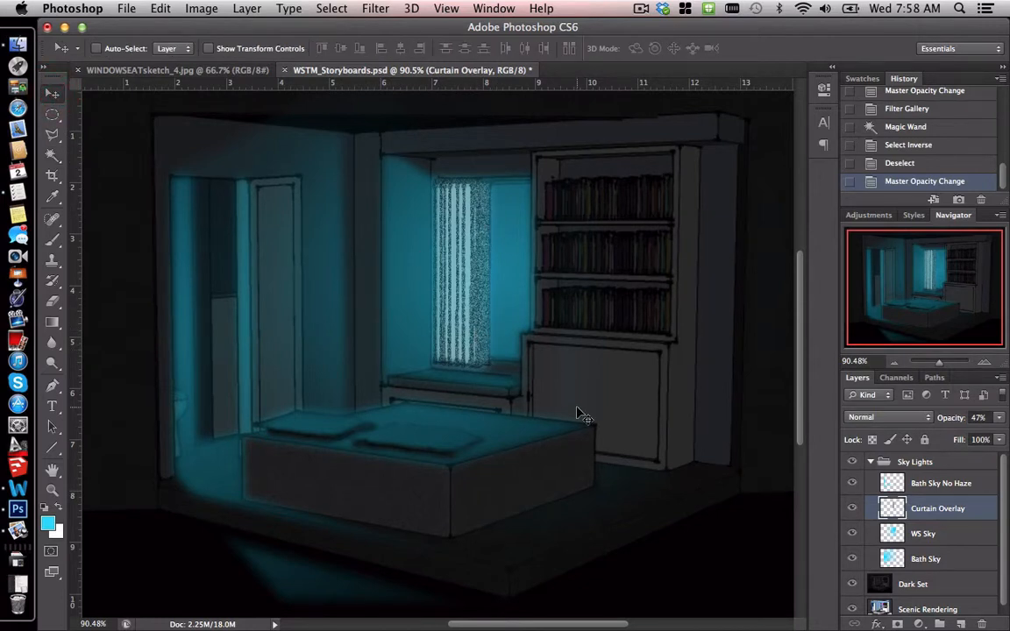
click(851, 510)
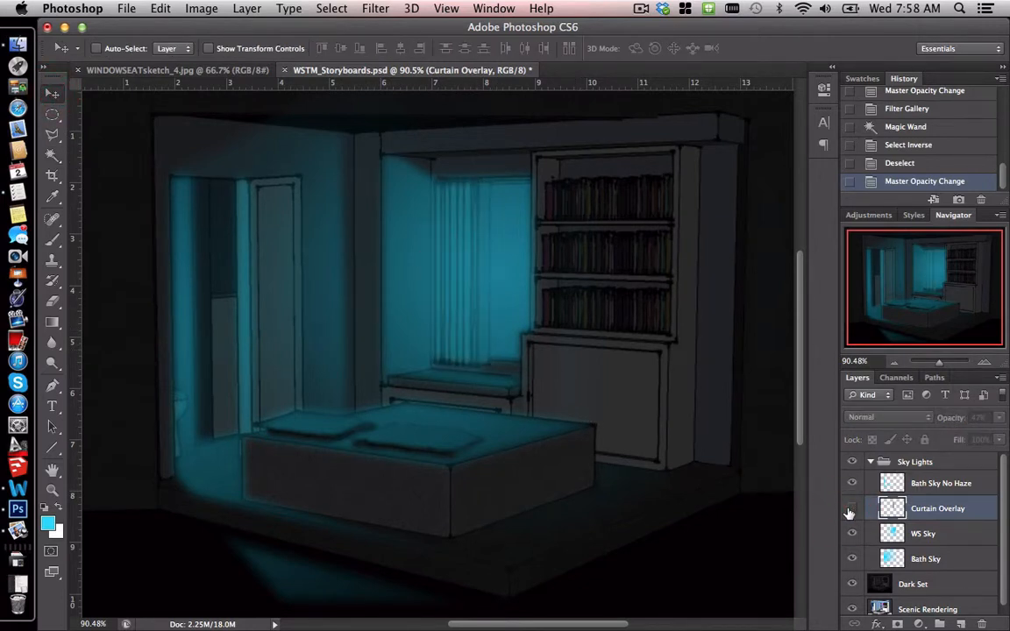
click(851, 510)
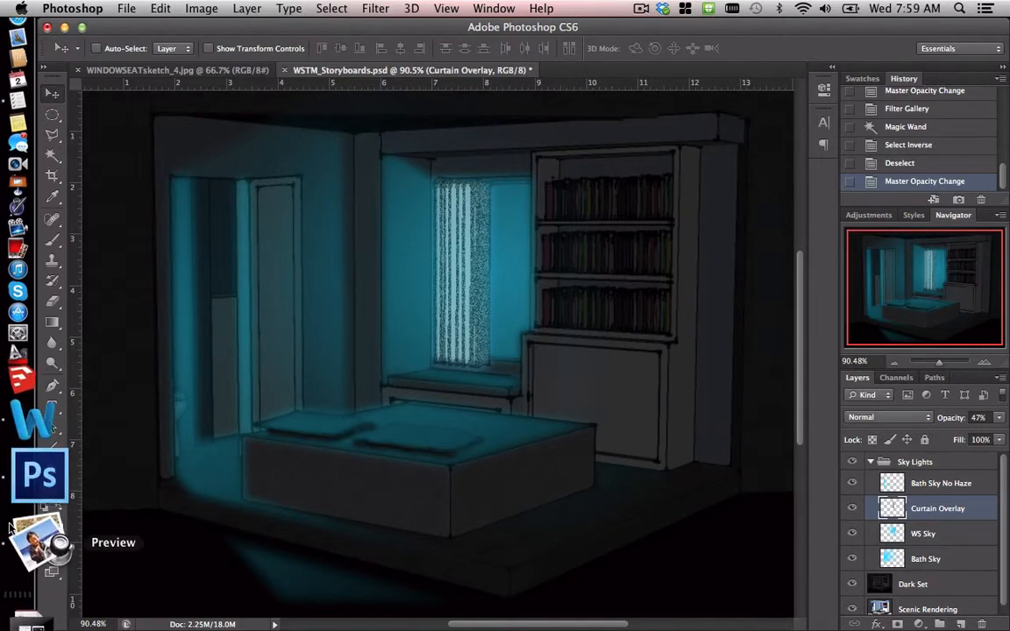
click(22, 591)
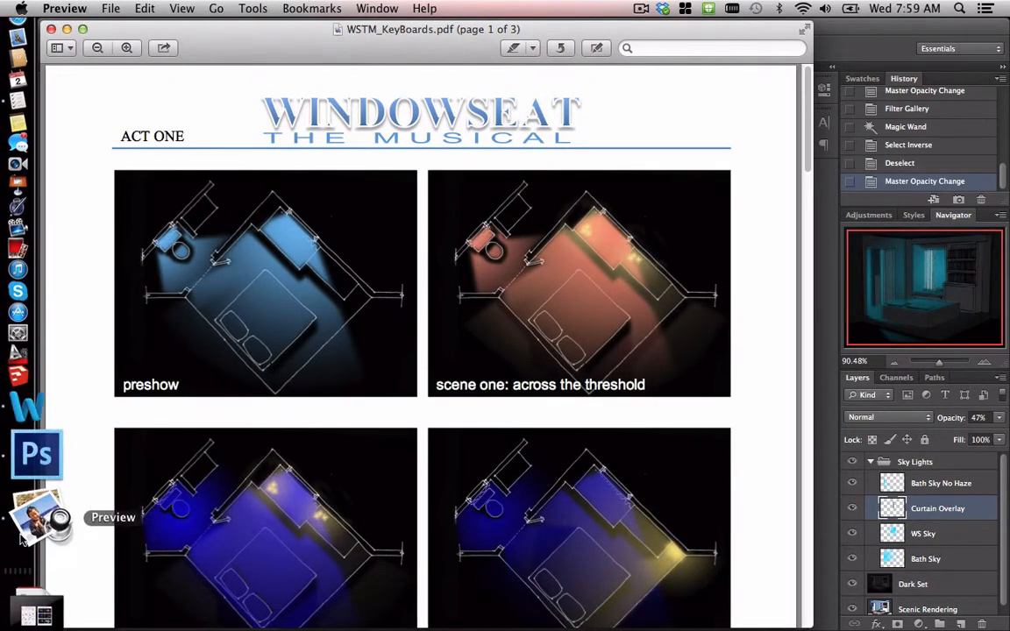
click(28, 512)
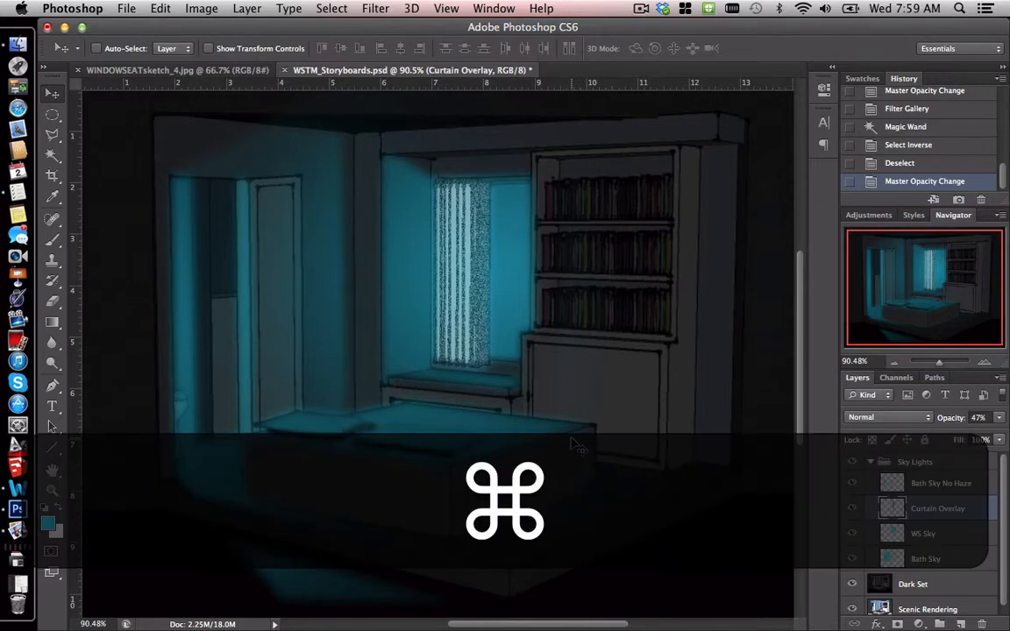
Step: Save the storyboard document, and save a JPEG copy named WSTM_Storyboards_1.jpg to the Desktop at quality 12 with the Baseline ("Standard") format option
key(super+s)
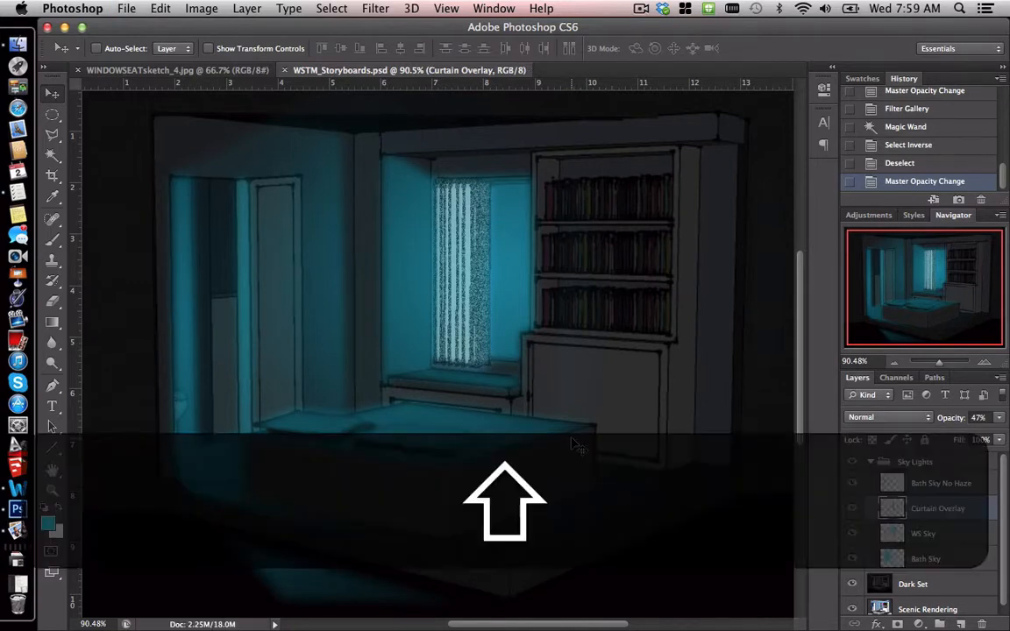
key(shift+super+s)
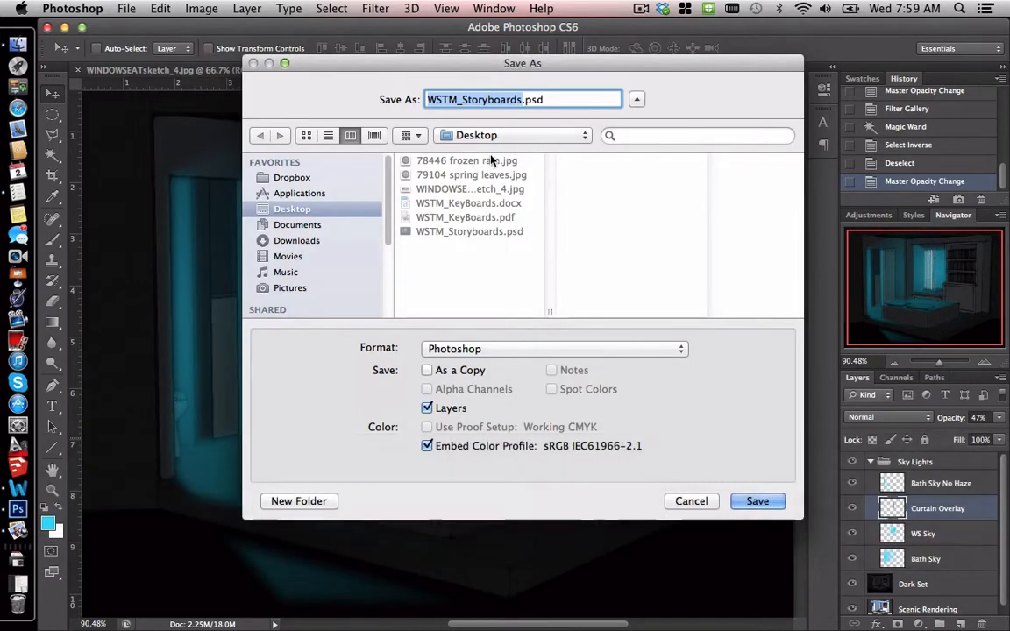
click(523, 99)
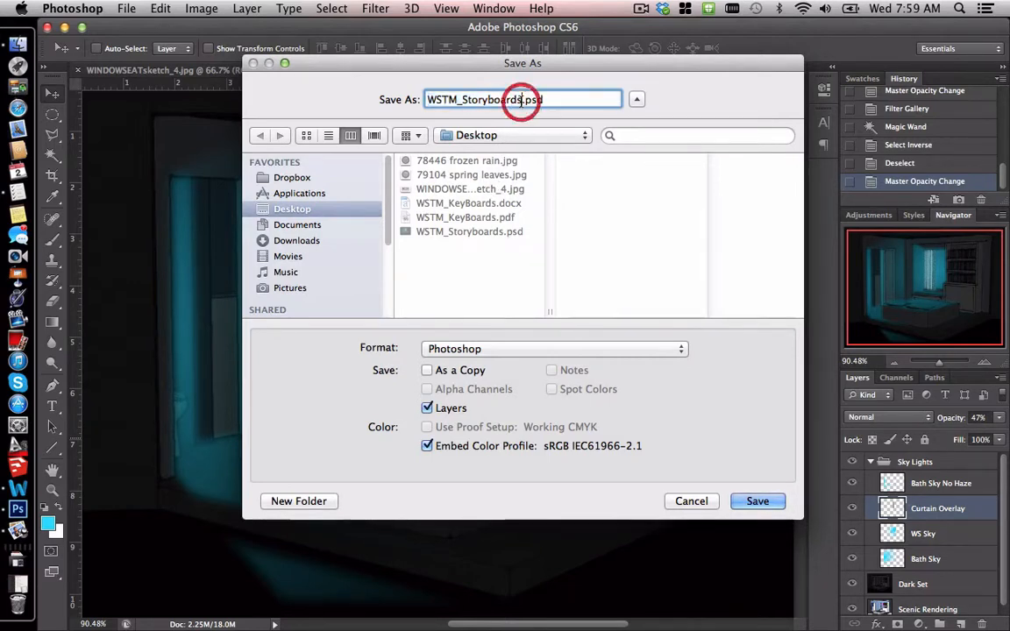
text(_1)
click(530, 347)
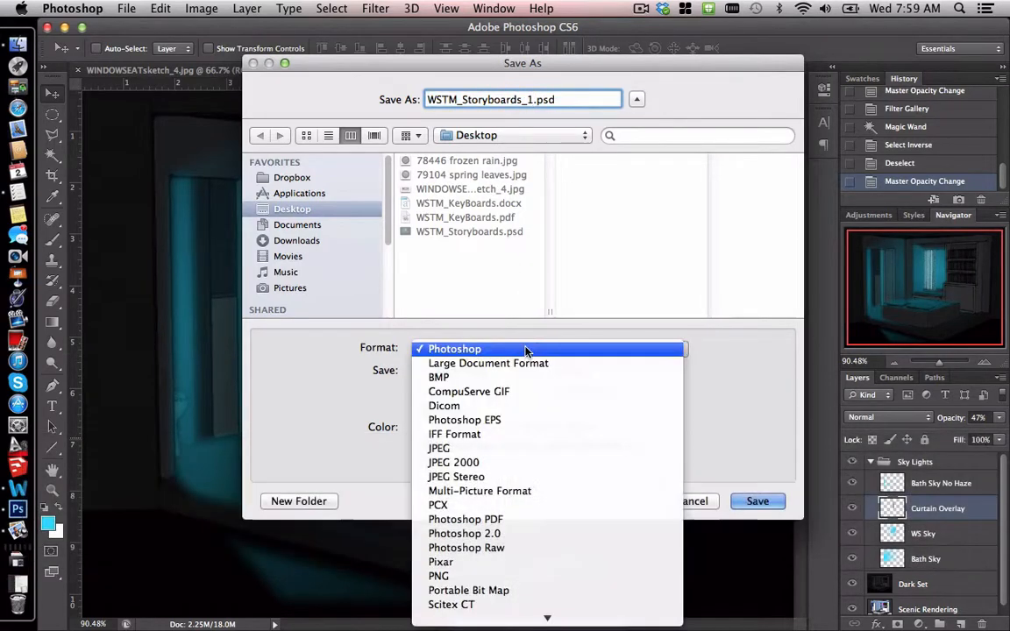
click(520, 455)
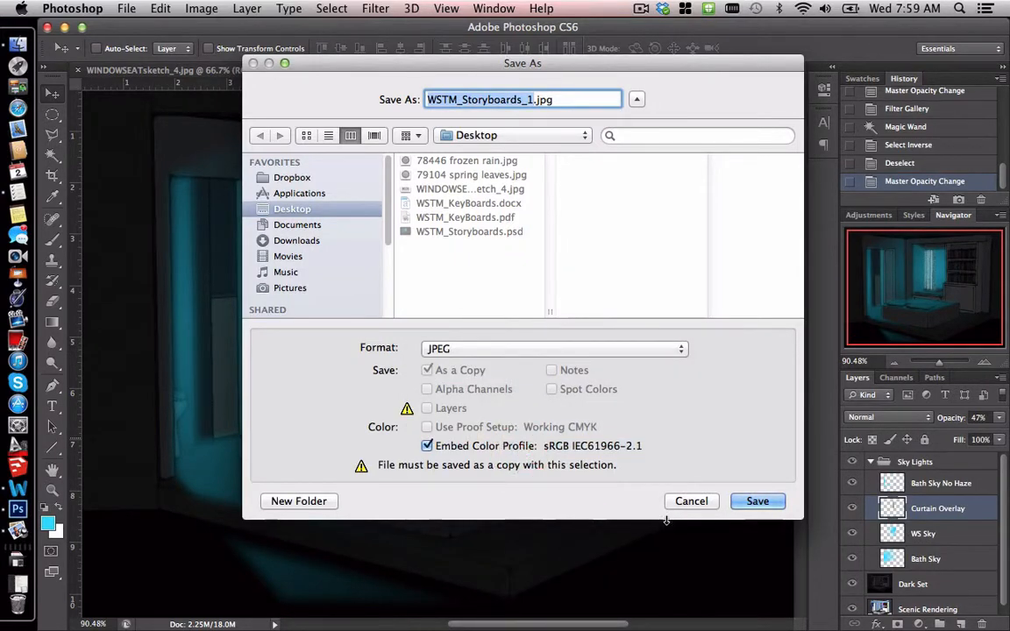
click(771, 502)
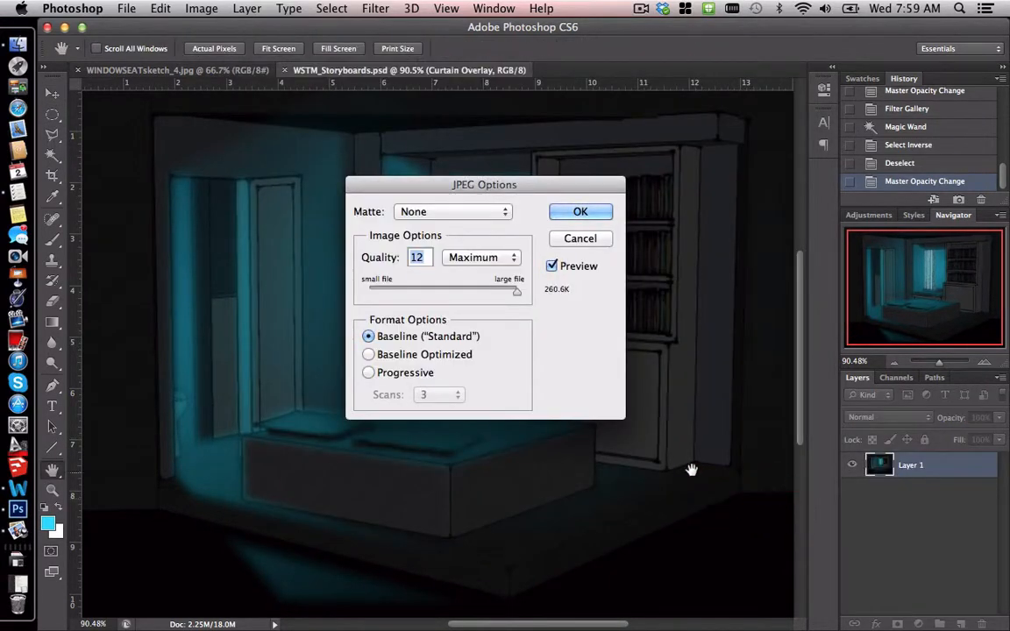
click(579, 212)
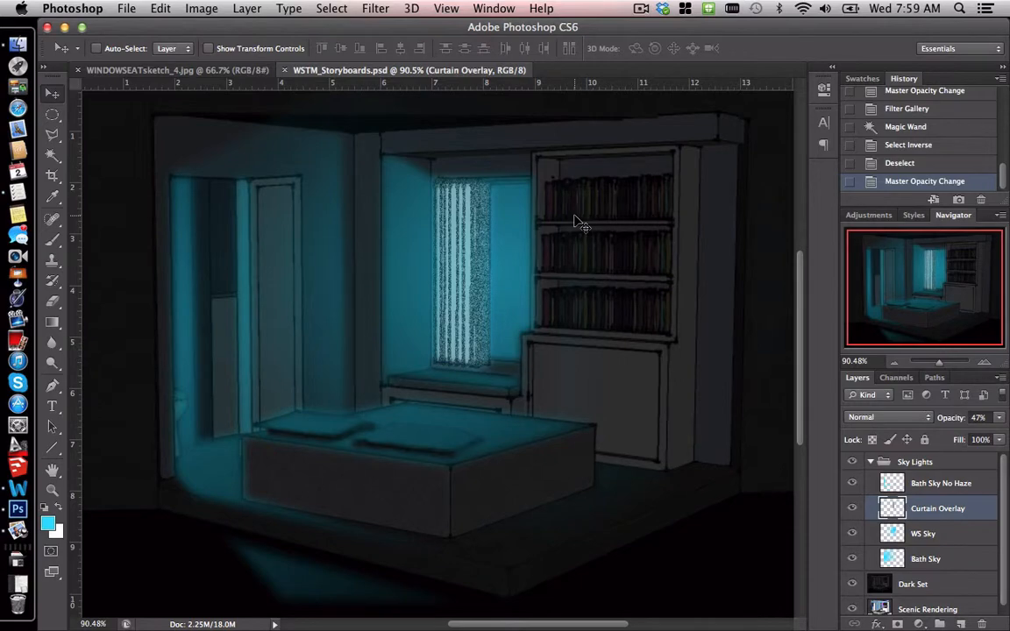